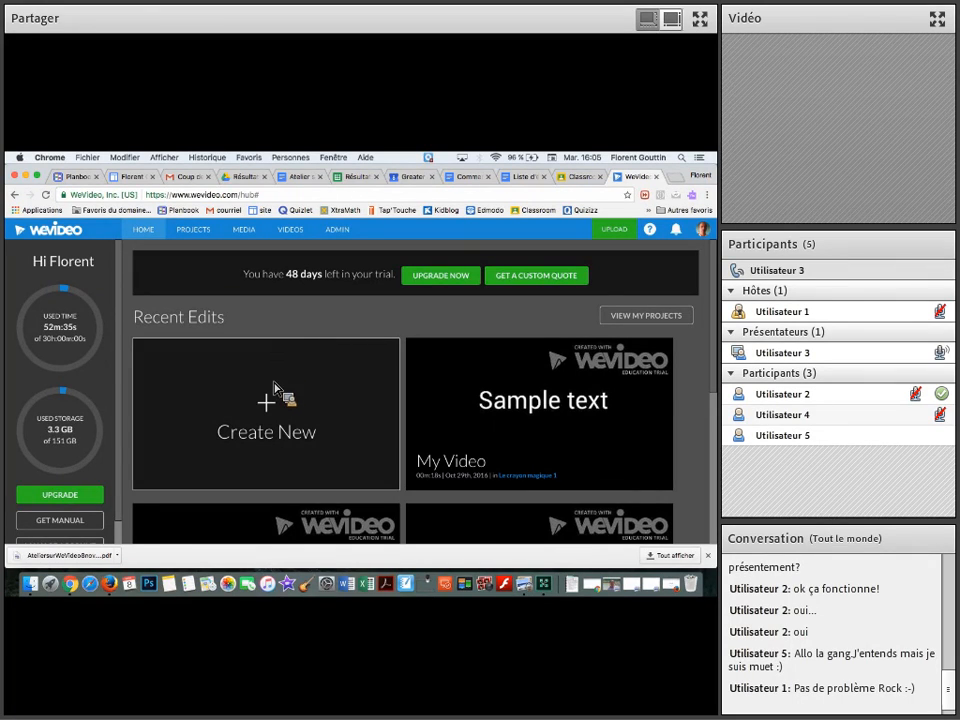
Start a new project and title it "atelier 8 nov 2016"
left_click(275, 413)
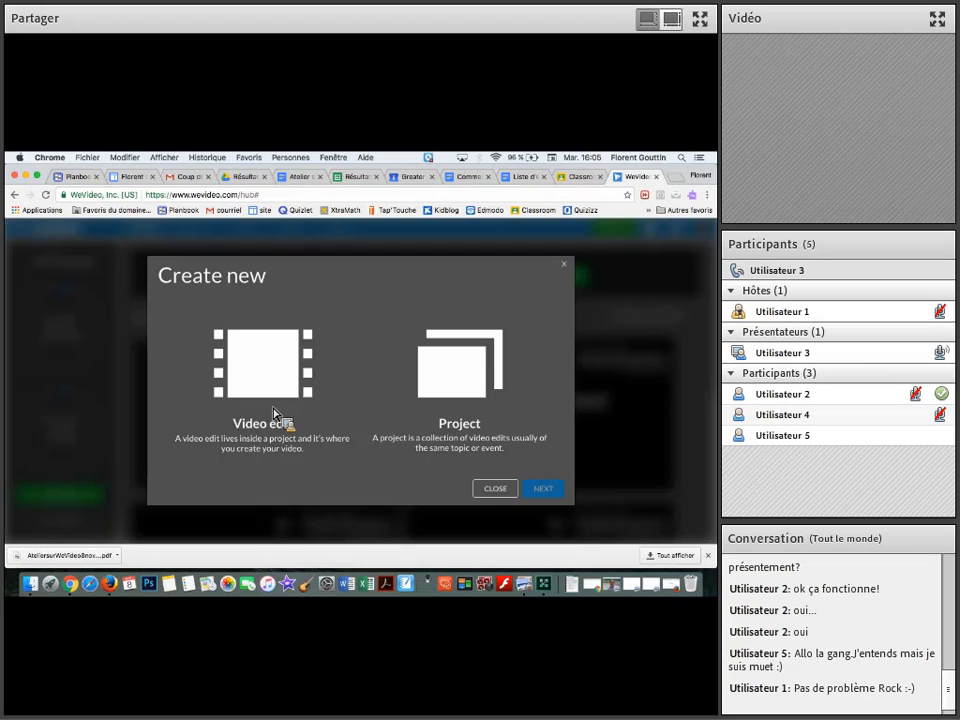
left_click(450, 390)
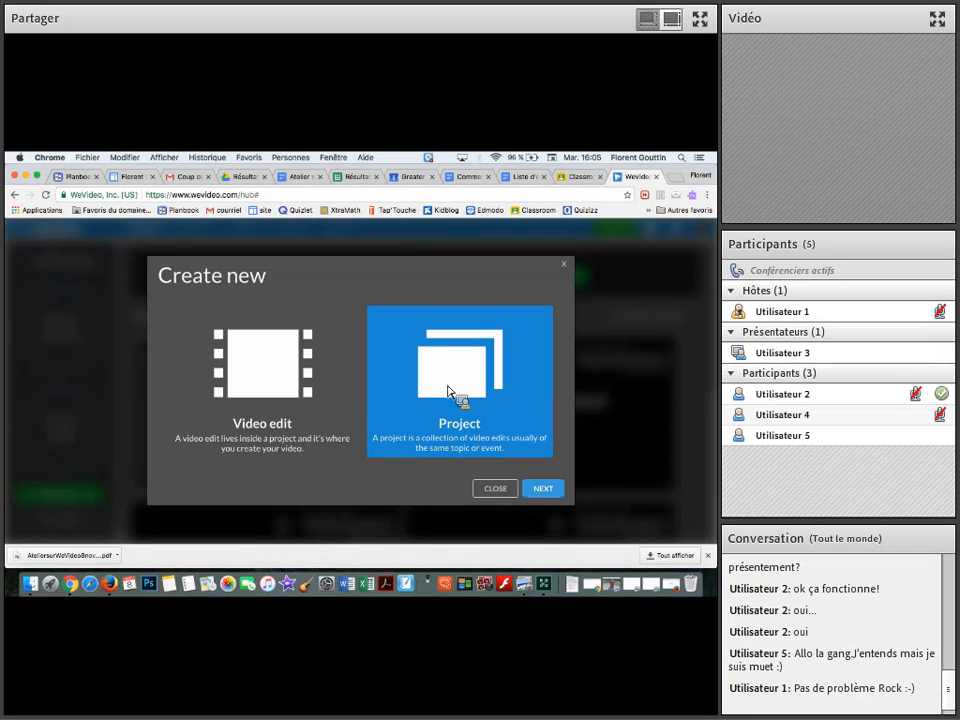
left_click(543, 488)
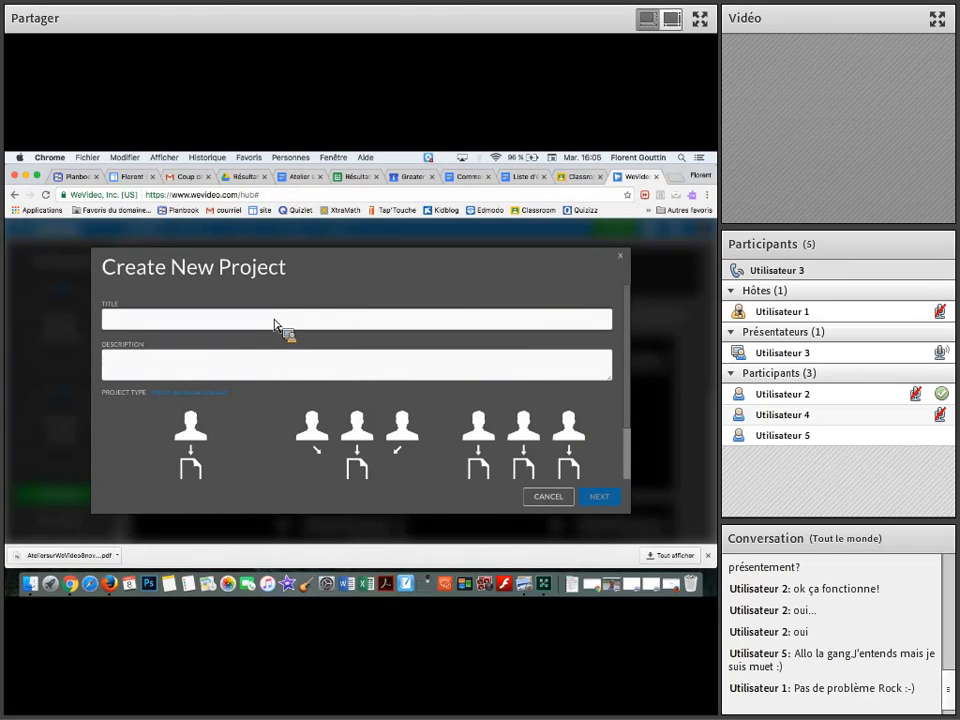
type("atel")
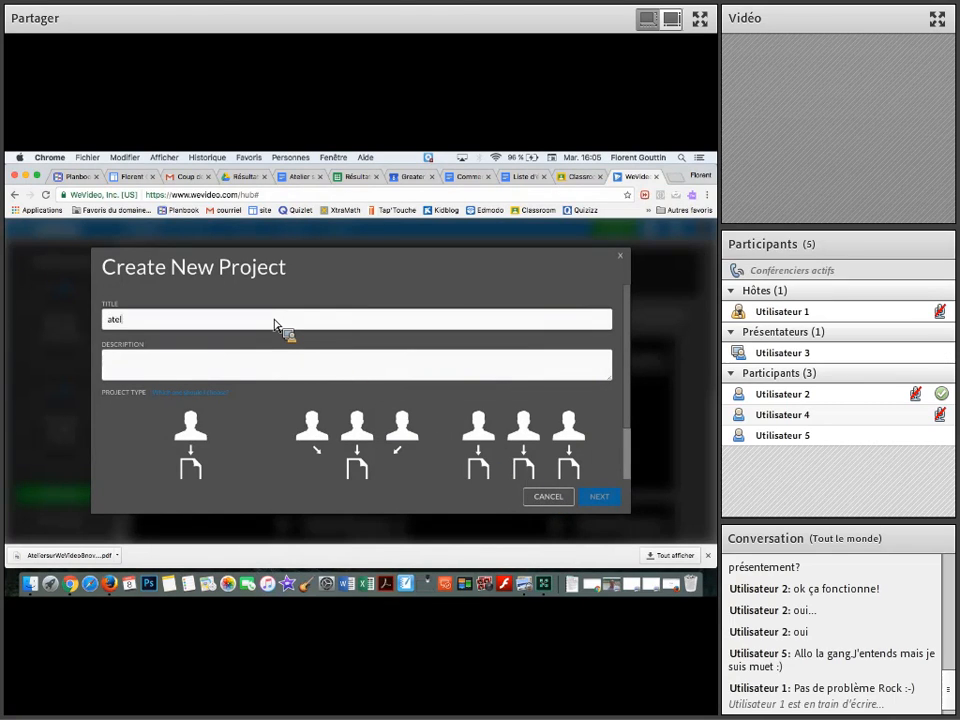
type("ier 8 nov 2016")
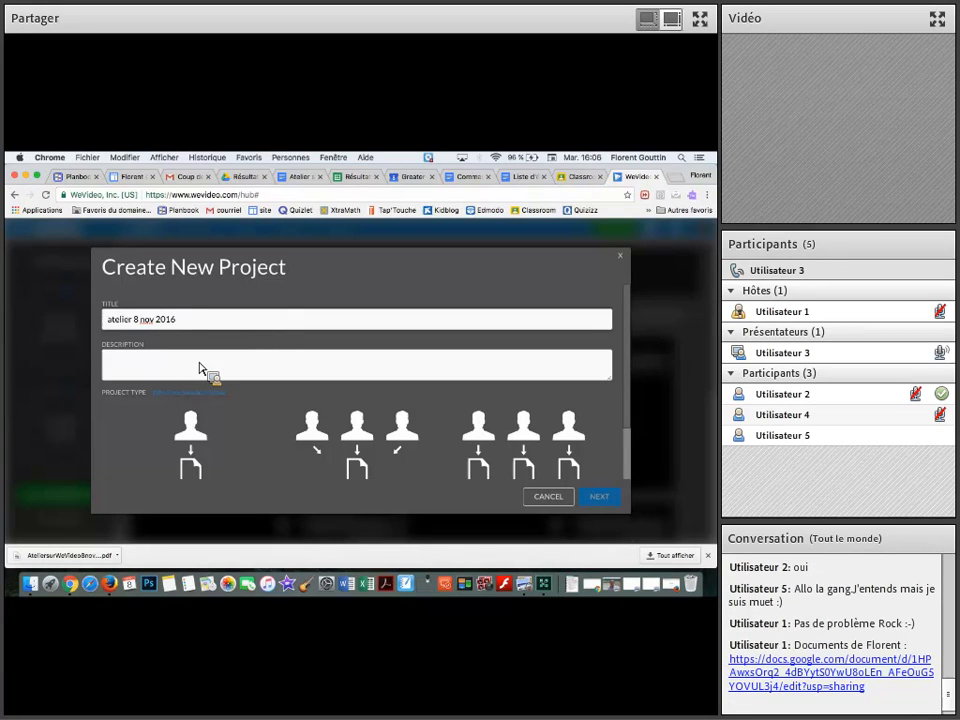
Choose the single-person project type, finish creating the project without adding media, and start a video in it
left_click(205, 435)
left_click(196, 460)
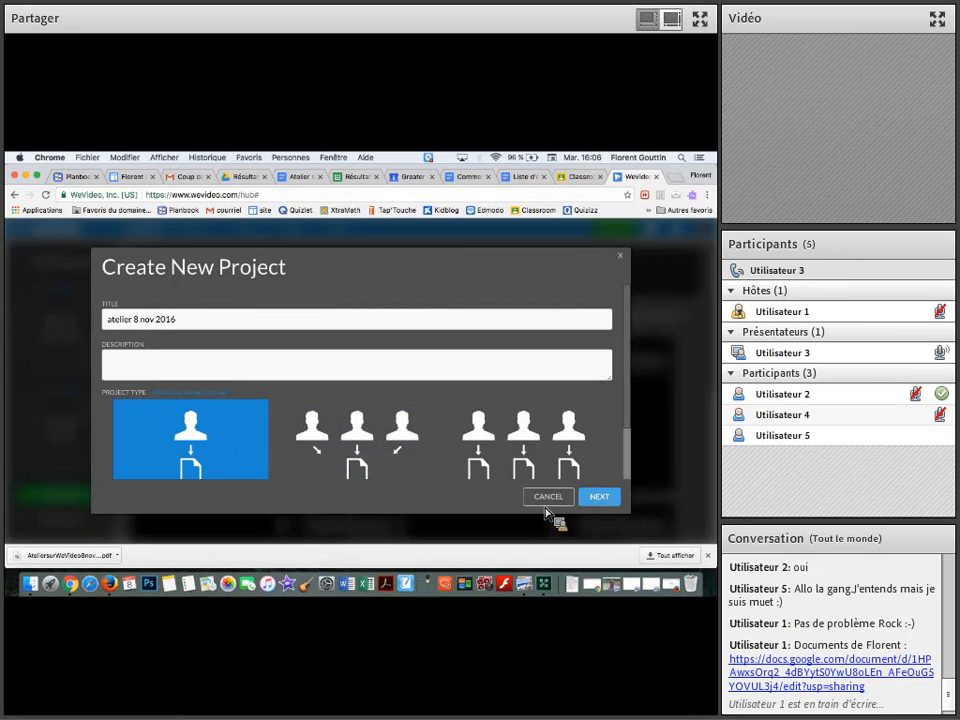
left_click(599, 497)
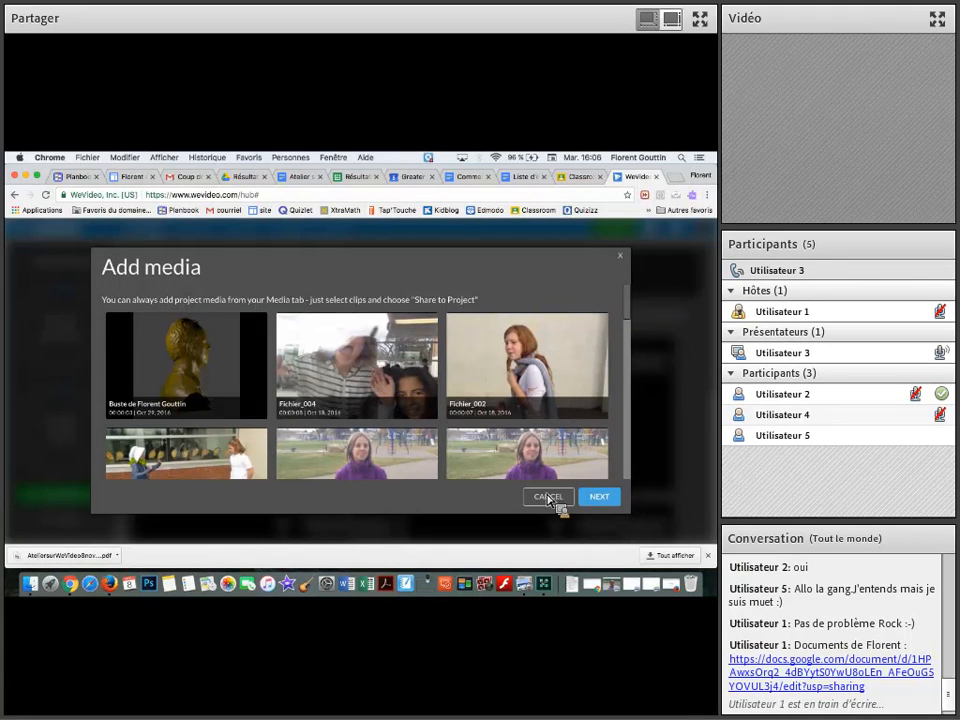
left_click(599, 500)
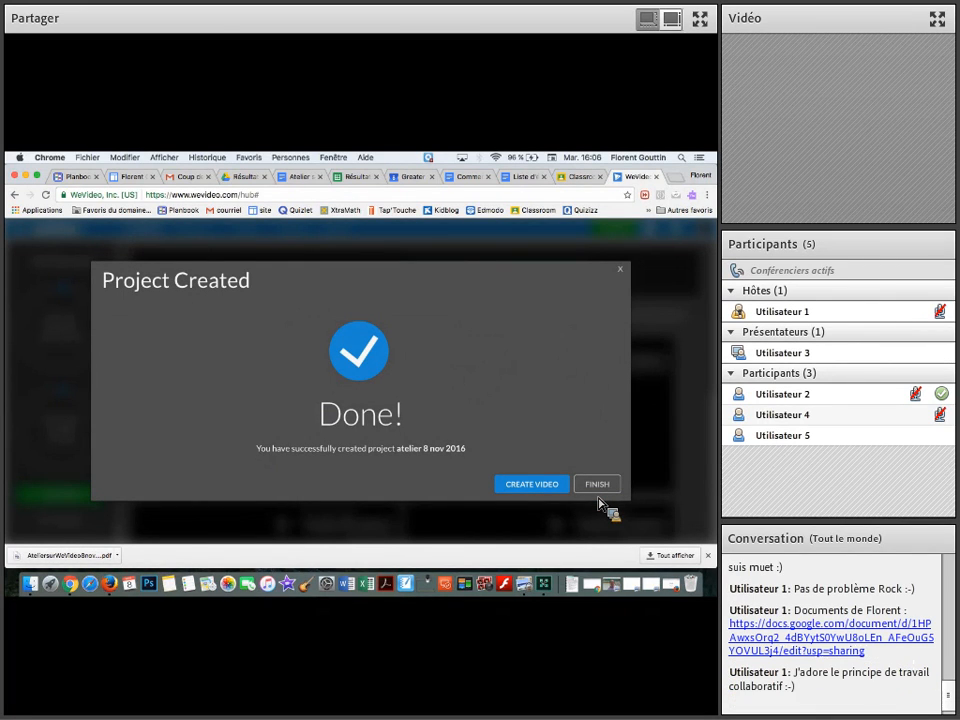
left_click(547, 487)
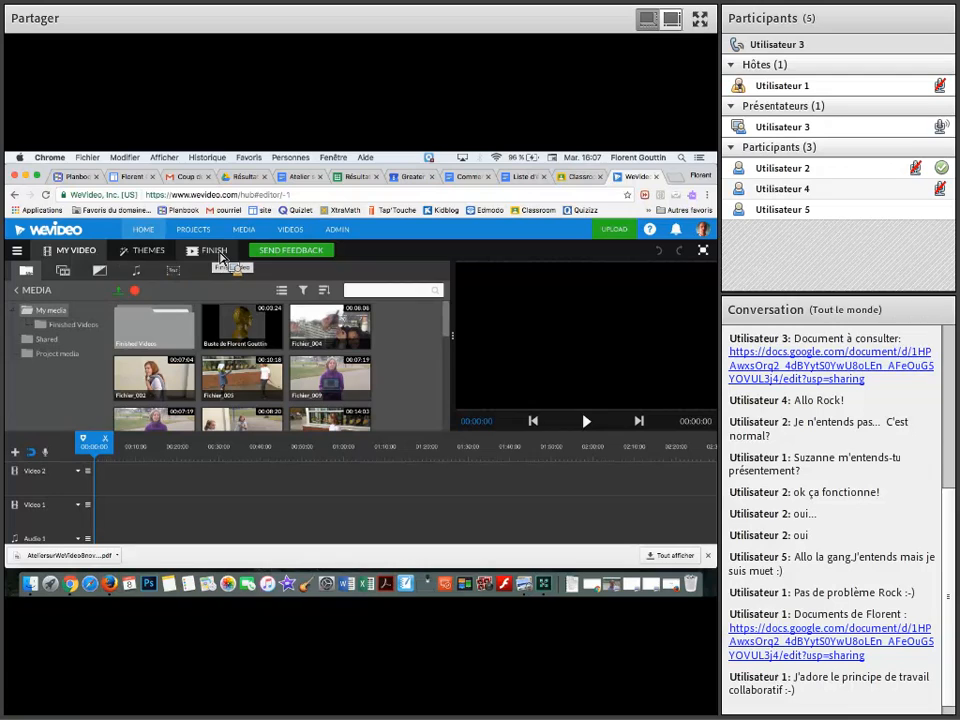
Open the rename dialog for My Video and dismiss it without entering a new name
left_click(81, 255)
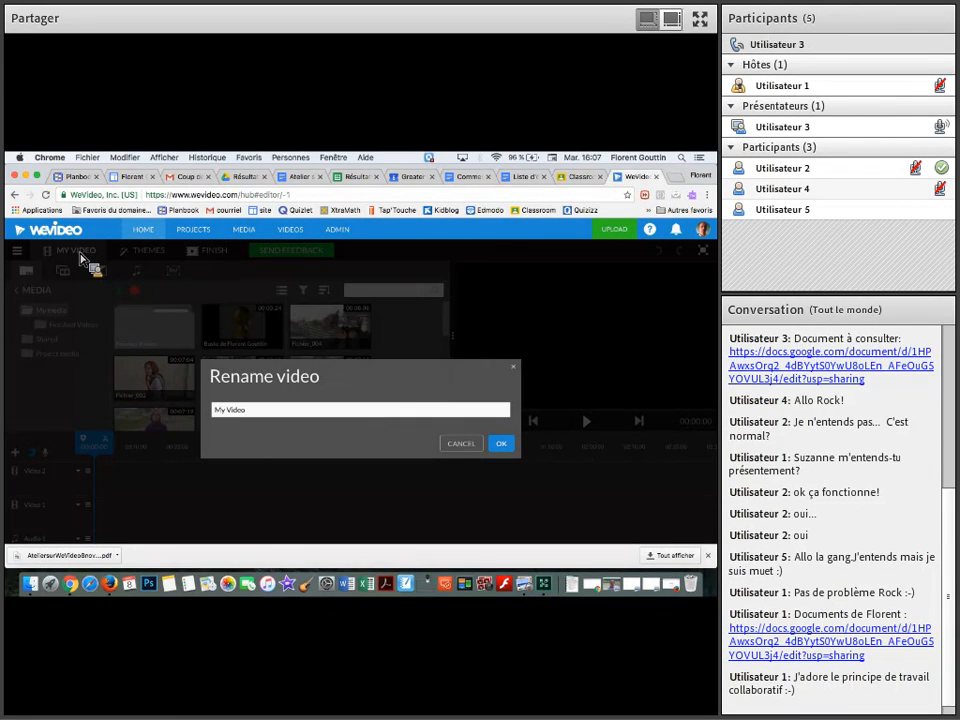
left_click(461, 444)
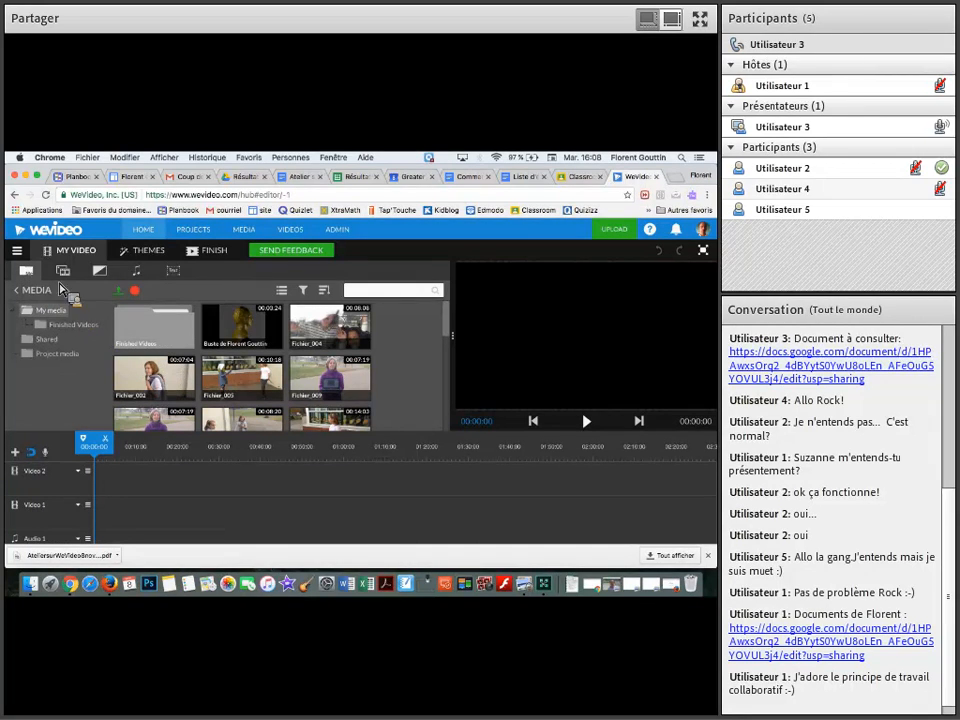
Look at the media upload sources and the screen and webcam recording options, closing each dialog without importing or recording
left_click_drag(107, 298, 124, 299)
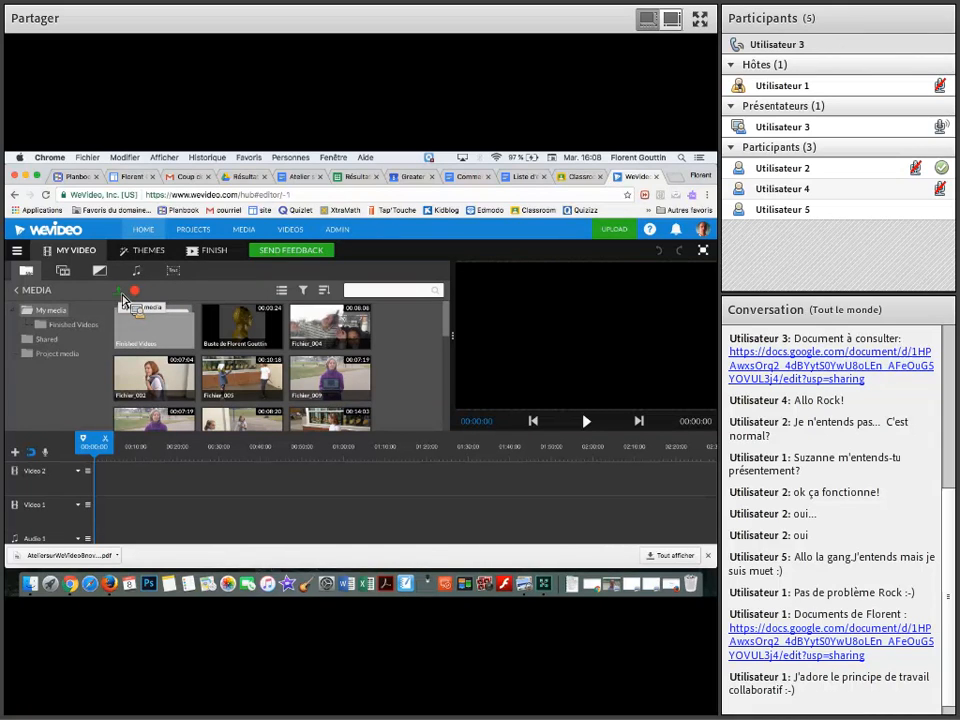
left_click(121, 295)
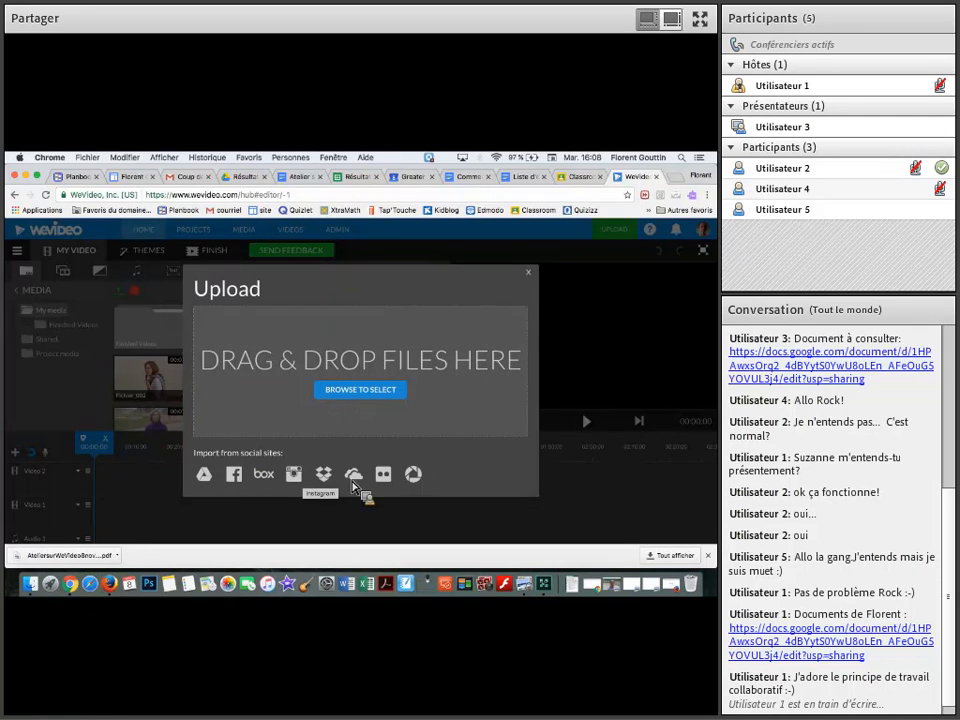
left_click(529, 273)
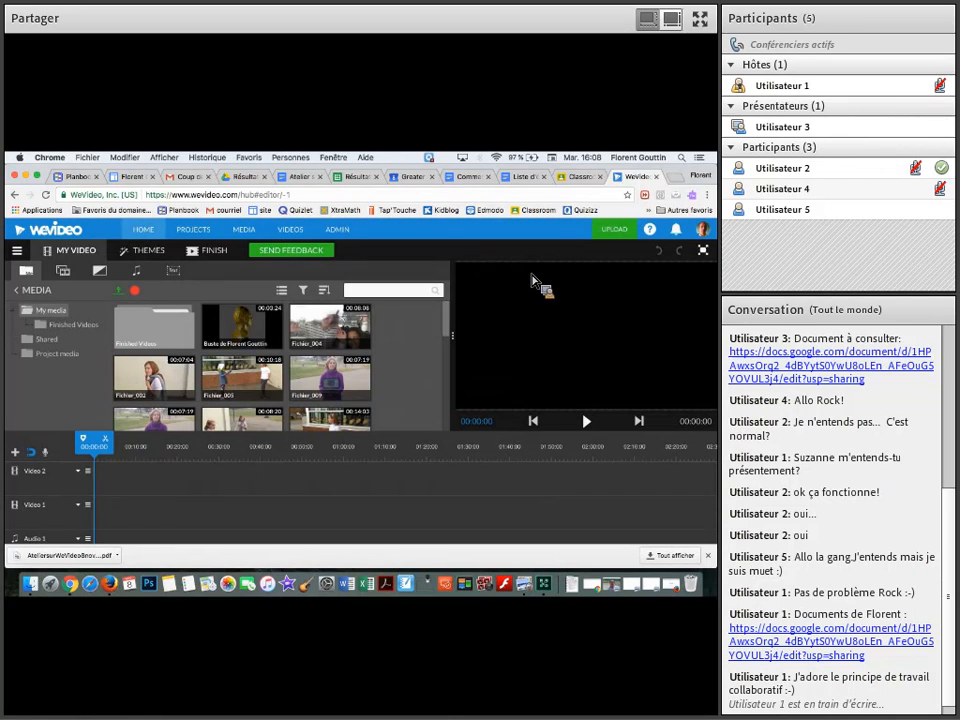
left_click(138, 295)
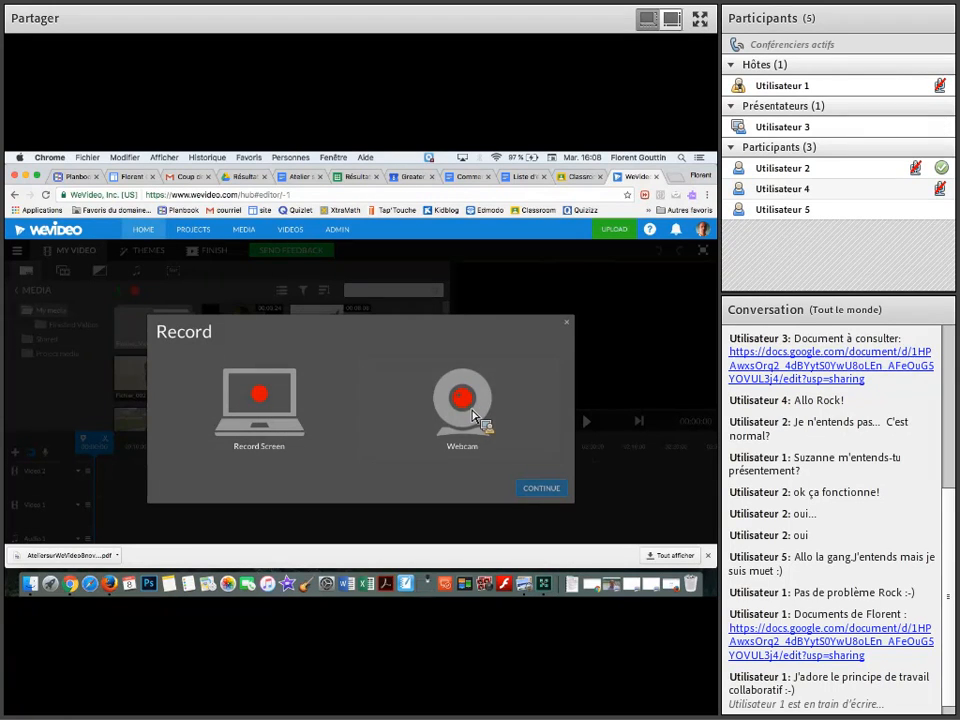
left_click(566, 323)
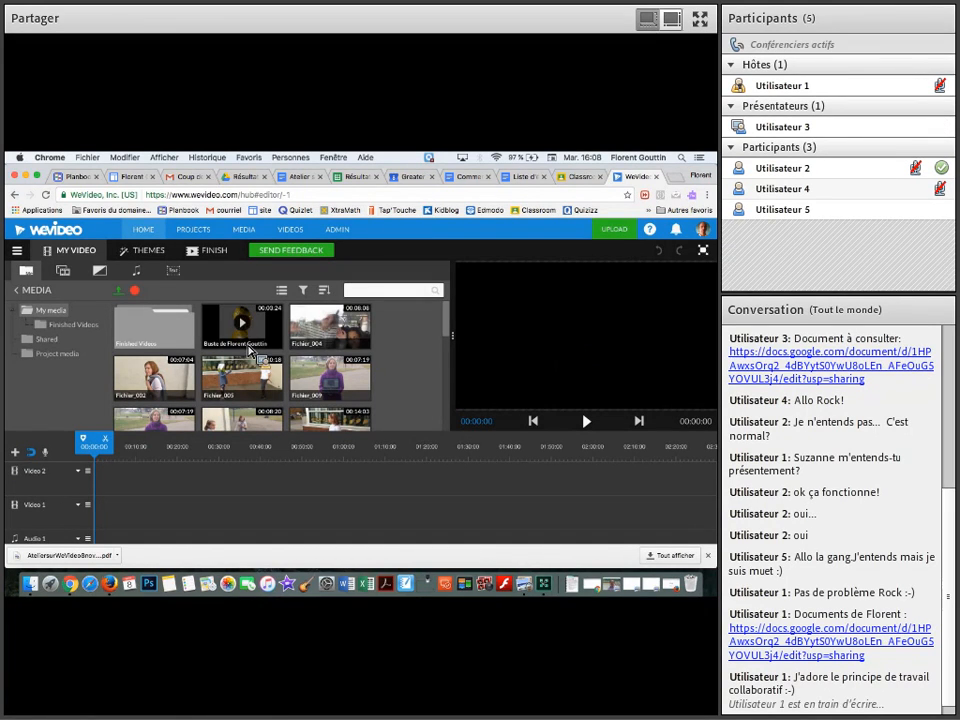
left_click_drag(112, 327, 33, 316)
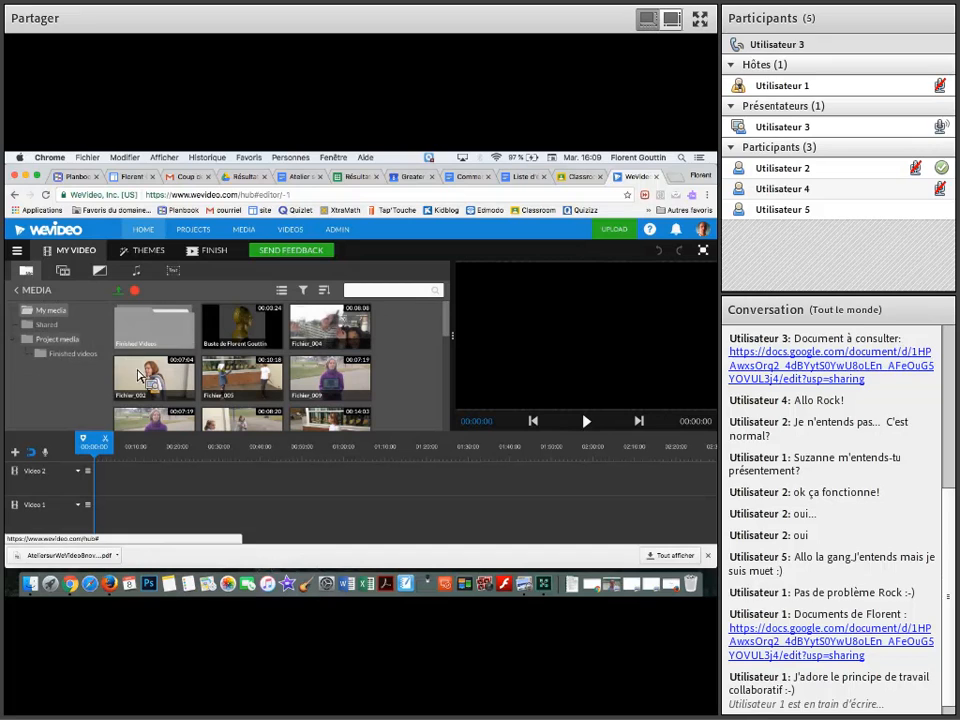
left_click_drag(36, 274, 402, 259)
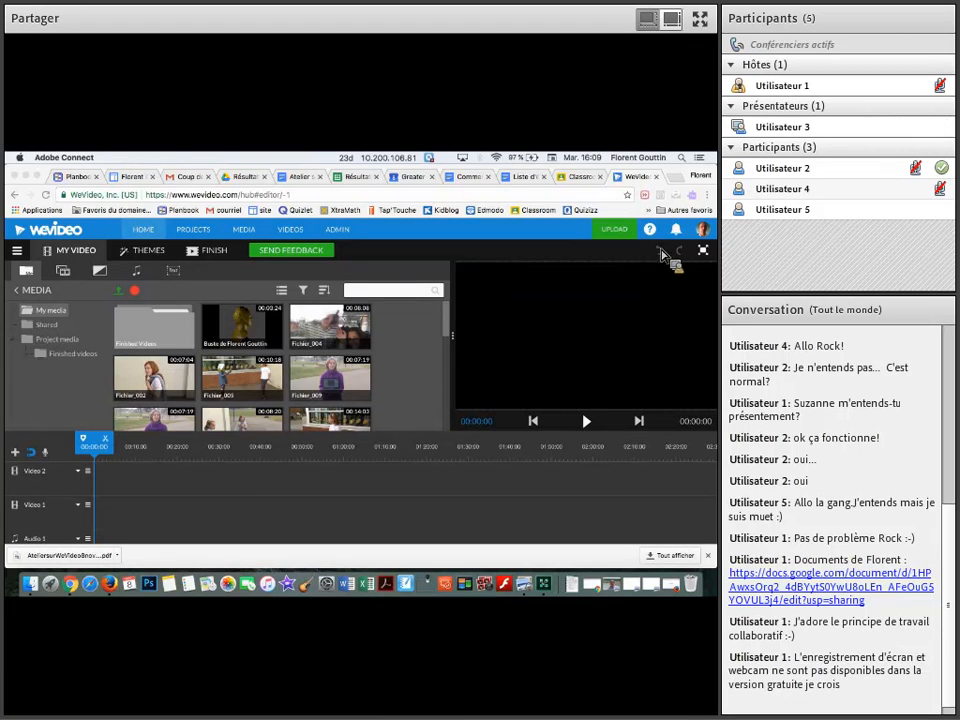
Open the account management page and review the account details, plan and video destinations
left_click(703, 238)
left_click(704, 238)
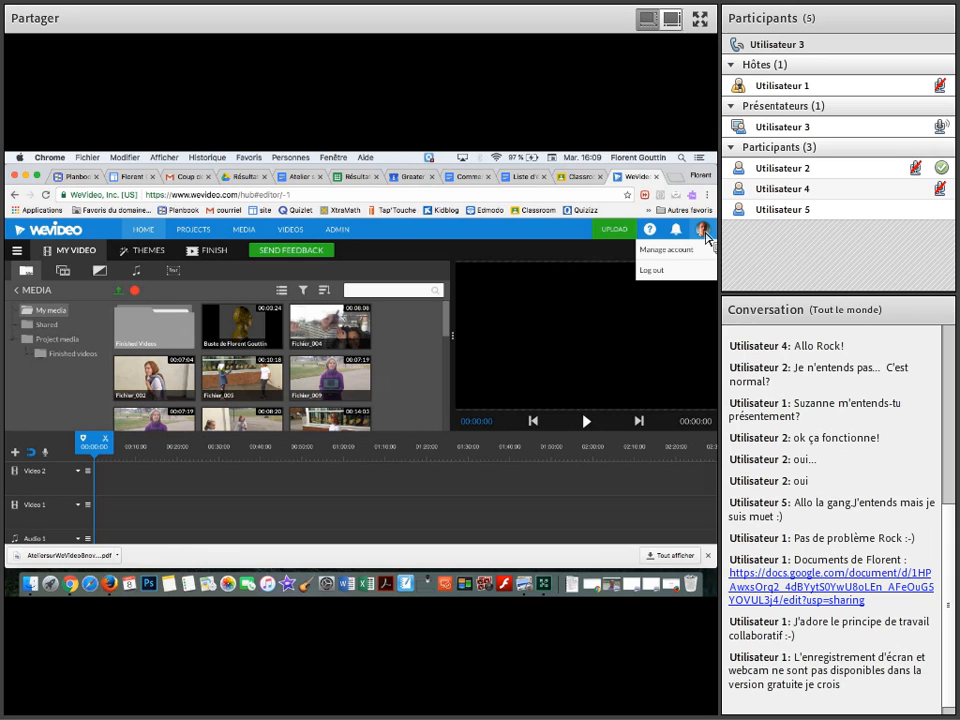
left_click(690, 251)
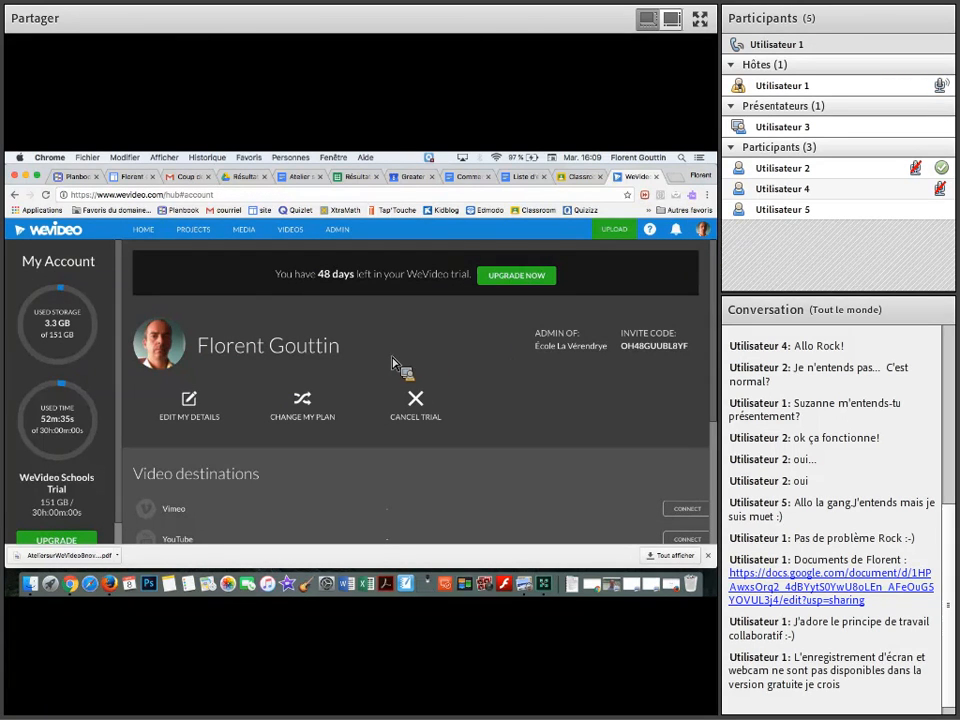
scroll(394, 366, "down", 2)
scroll(392, 366, "down", 4)
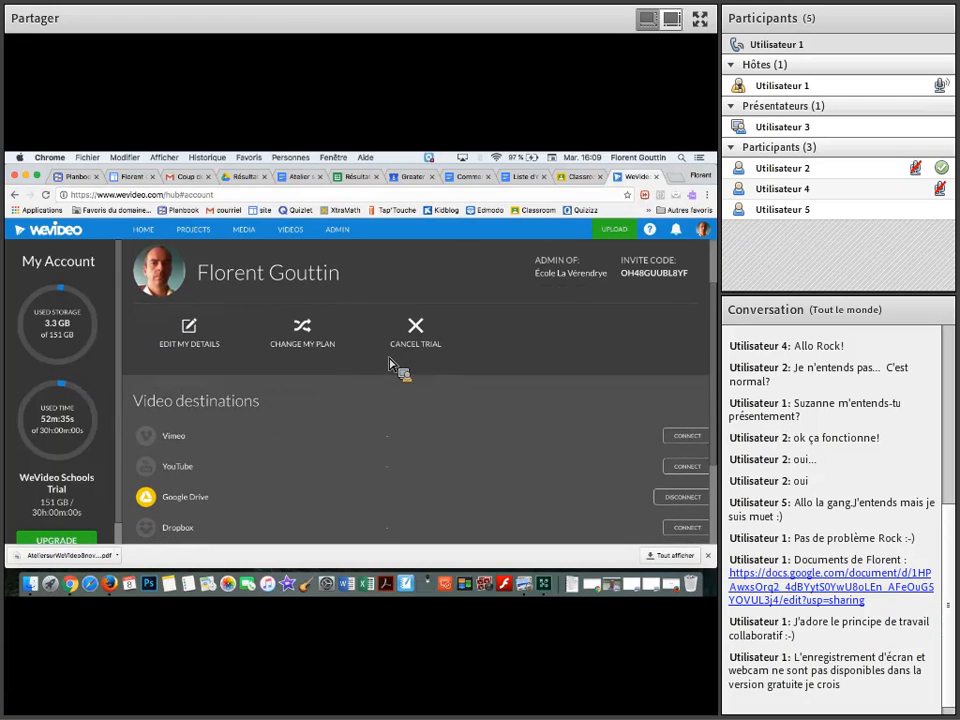
scroll(391, 365, "up", 5)
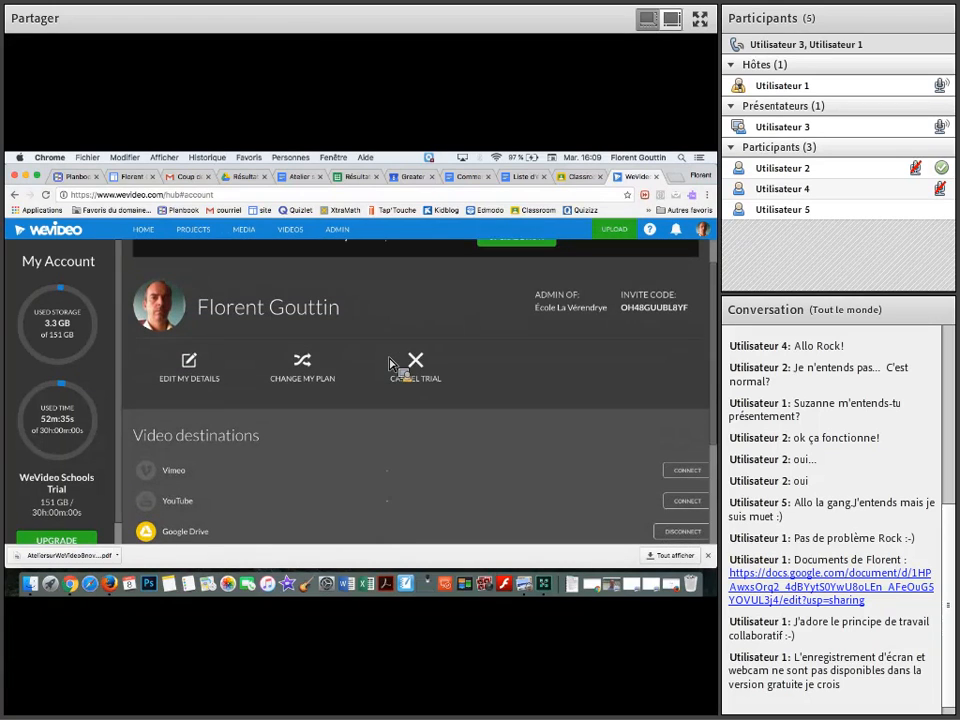
scroll(391, 366, "down", 10)
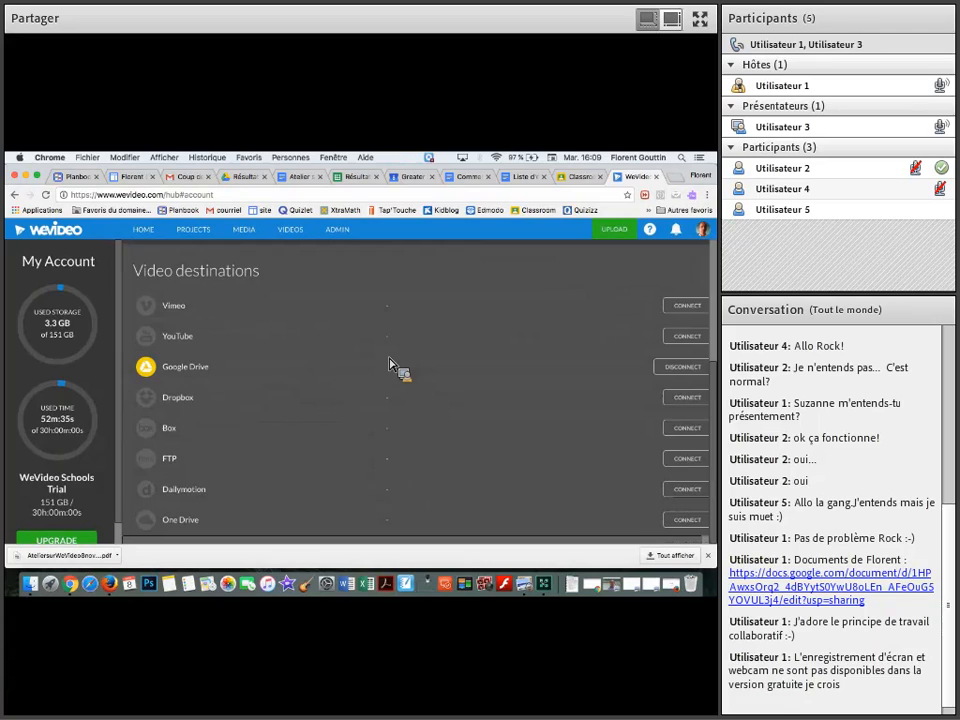
scroll(391, 366, "up", 10)
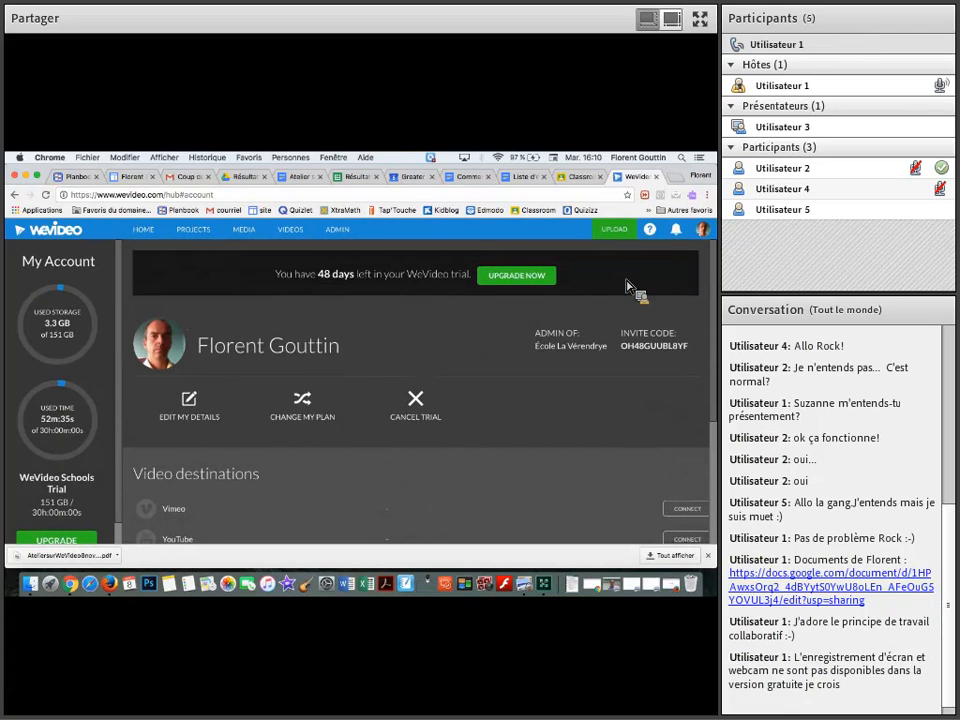
Return to the home page and look through the recent edits
left_click(147, 239)
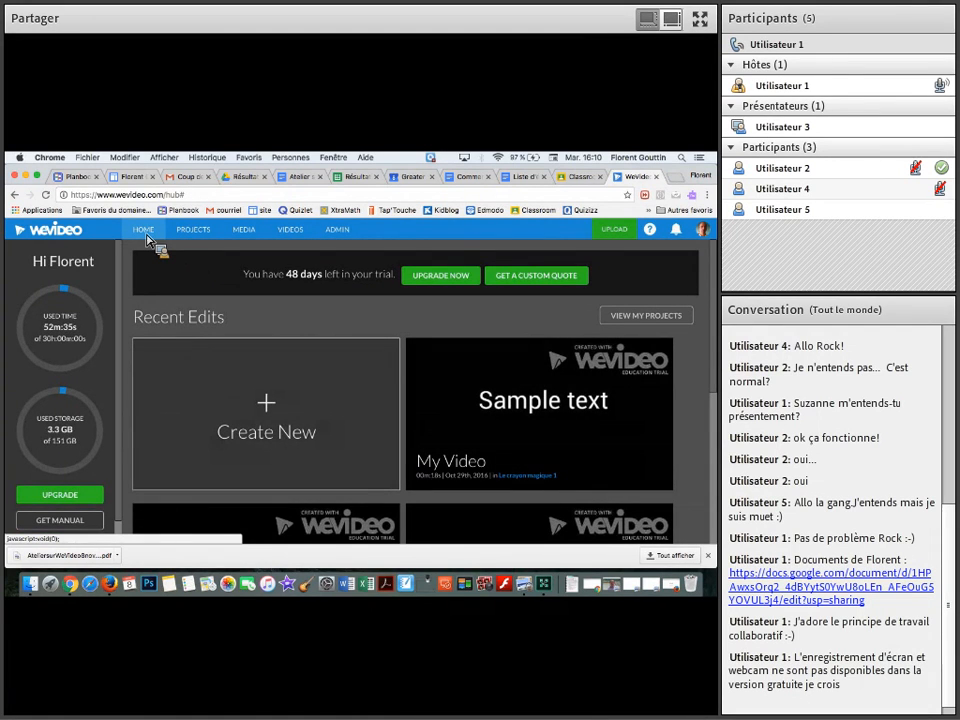
scroll(257, 380, "down", 2)
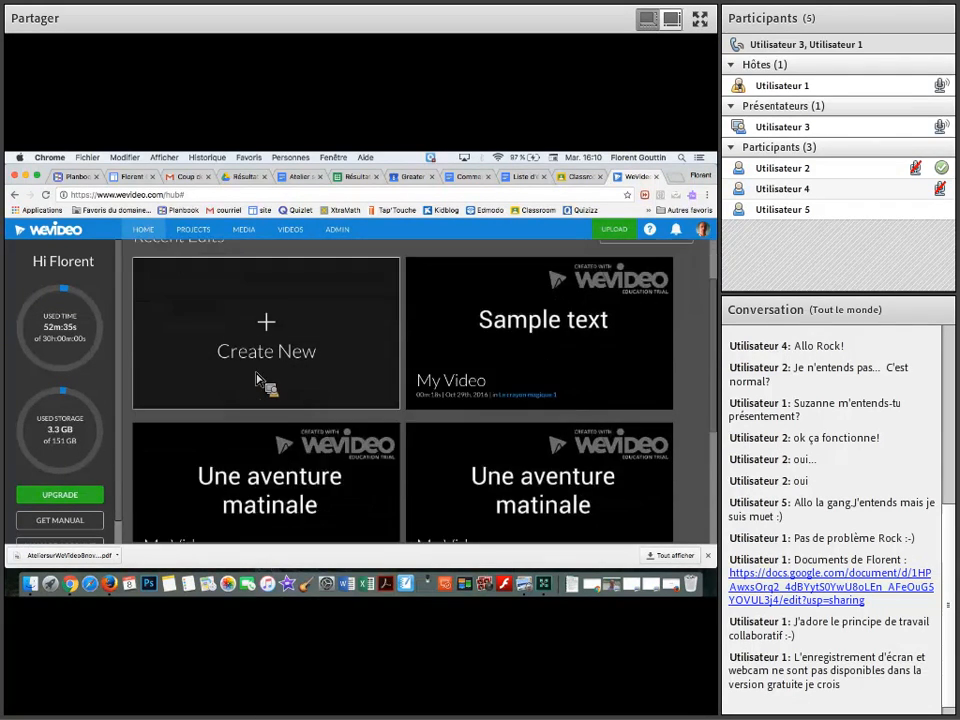
scroll(257, 380, "down", 5)
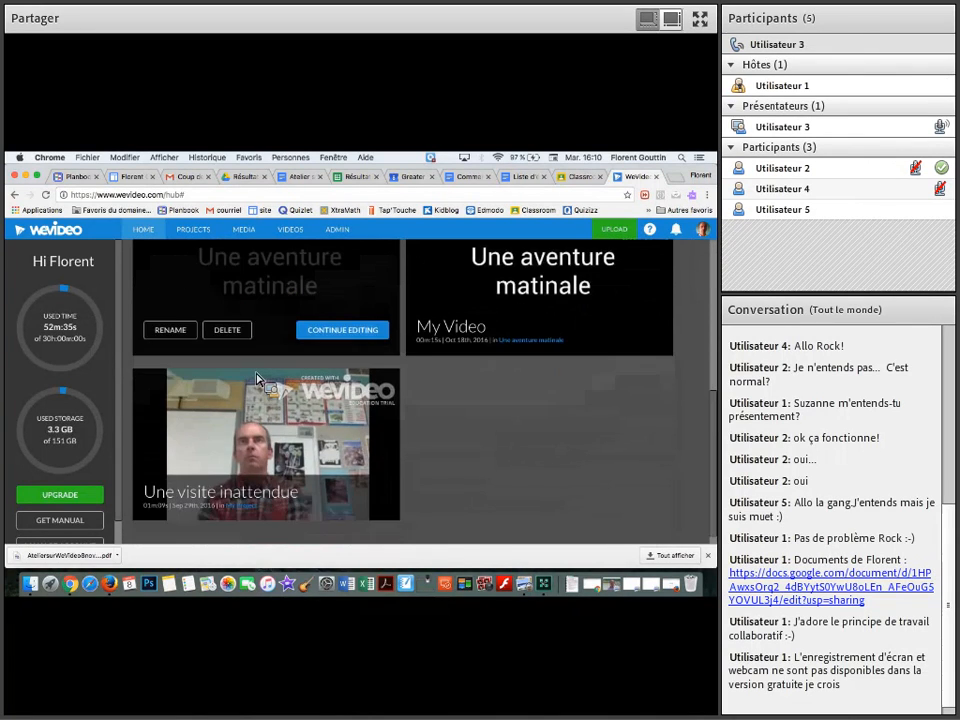
scroll(257, 380, "up", 7)
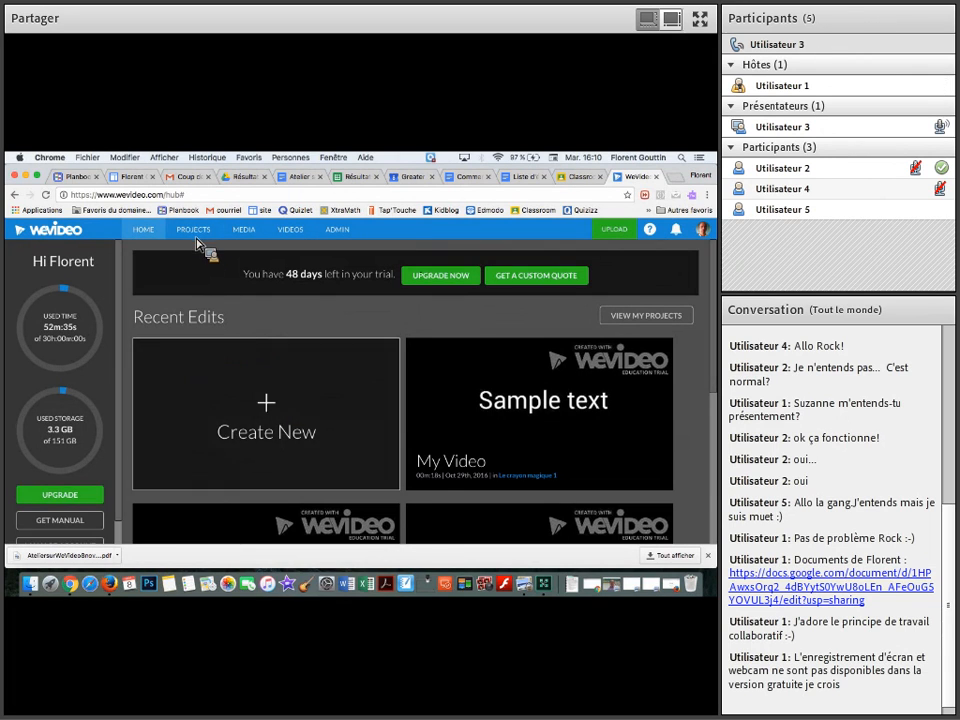
Create a new video edit inside the "atelier 8 nov 2016" project and start editing it
left_click(241, 406)
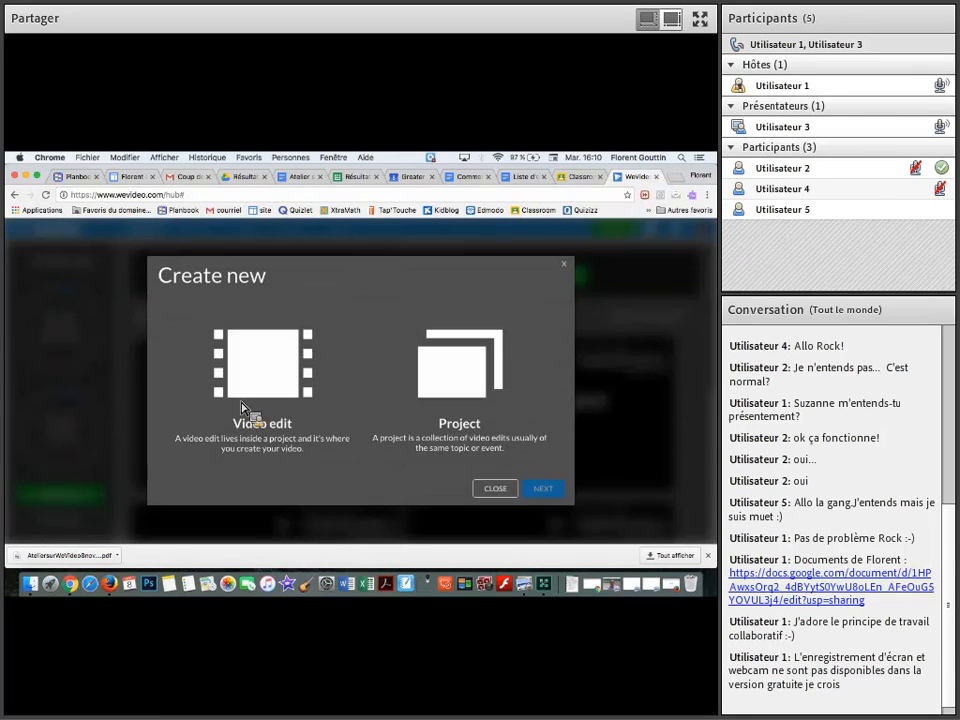
left_click(283, 397)
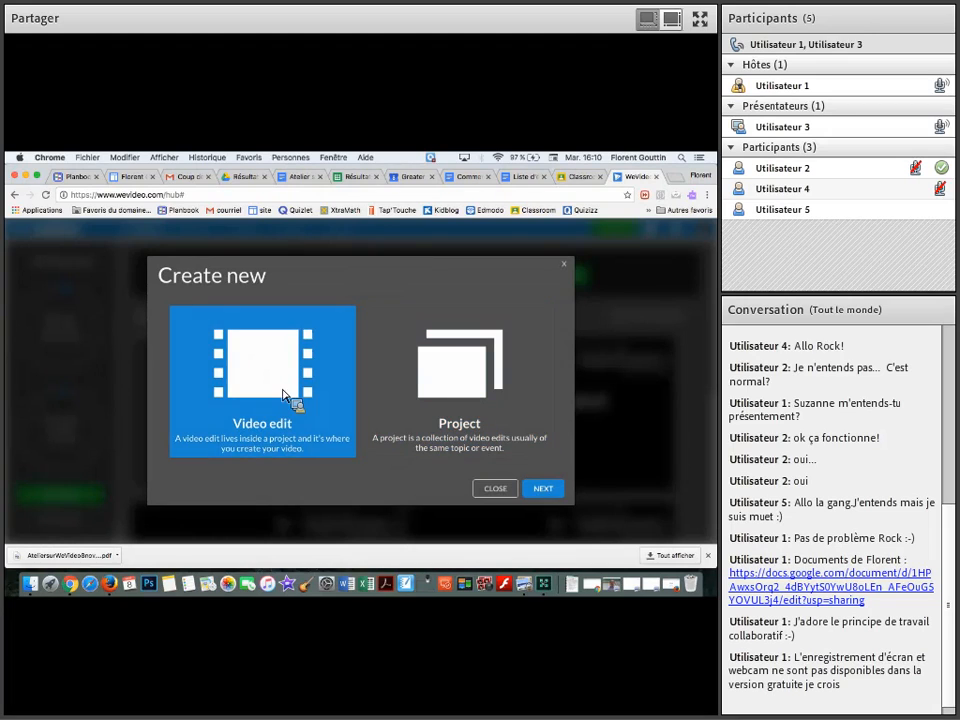
left_click(547, 490)
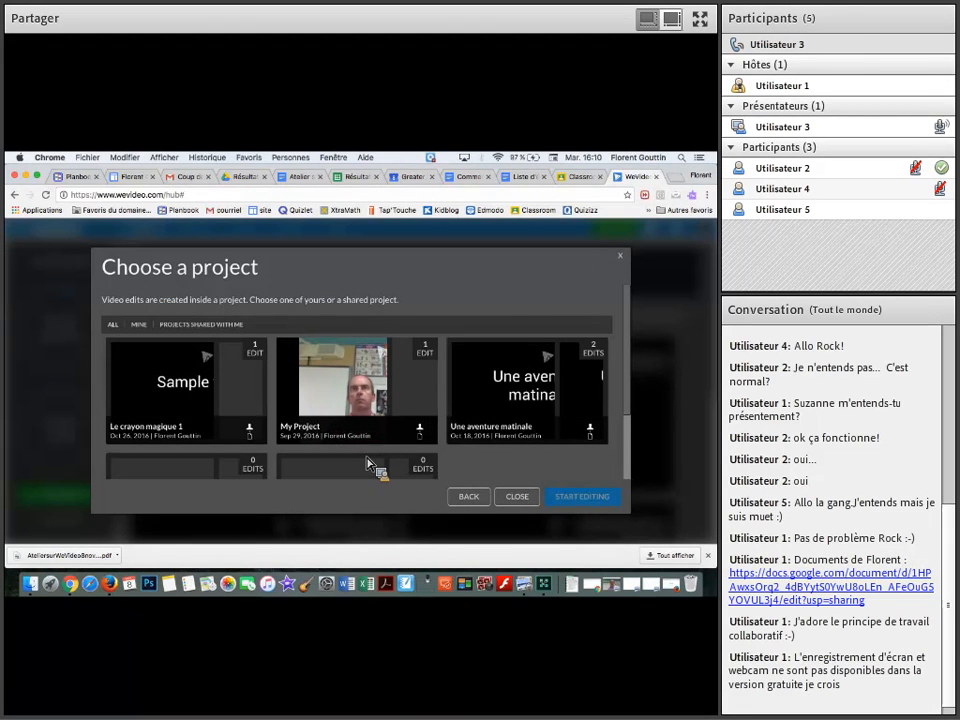
scroll(355, 445, "down", 2)
scroll(347, 441, "down", 3)
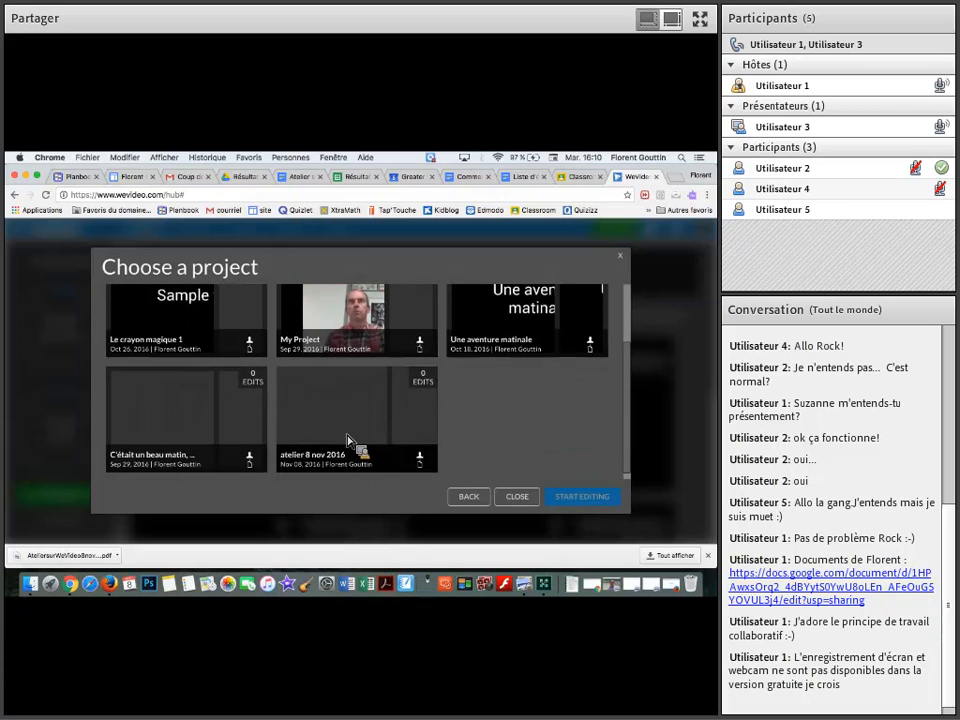
left_click(342, 435)
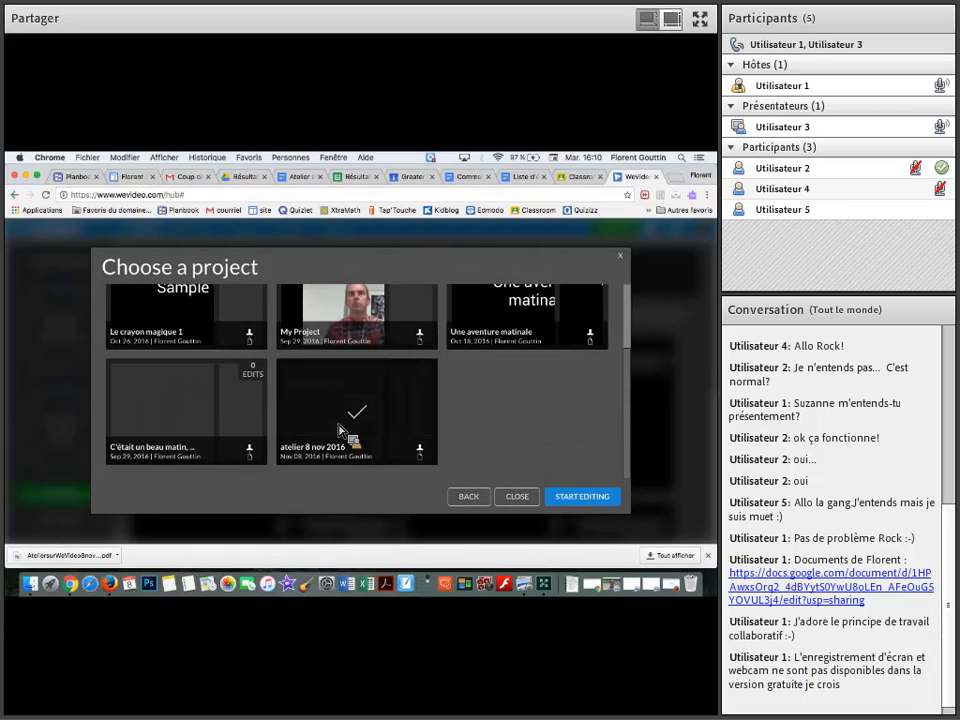
left_click(576, 500)
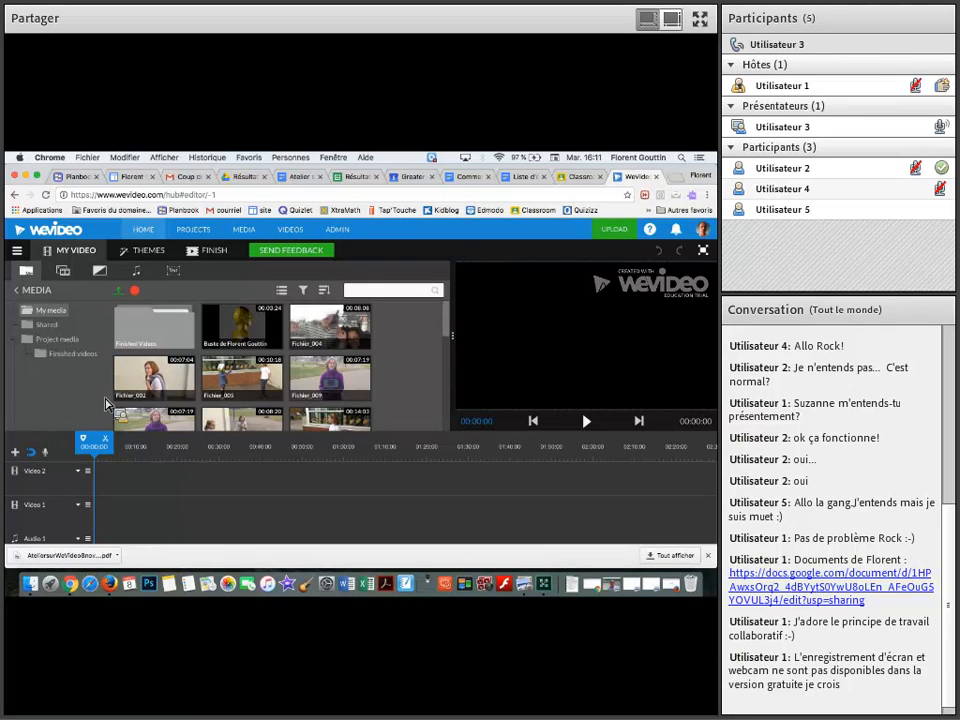
Look through the graphics library's backgrounds, solids, overlays and frames, ending back on the backgrounds
left_click(67, 274)
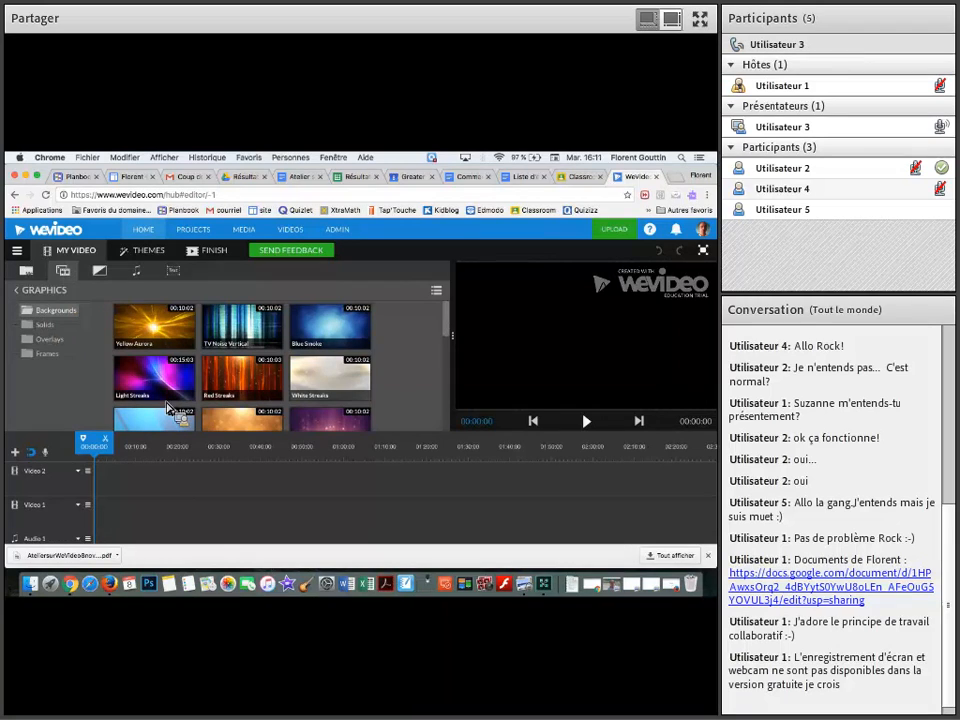
left_click(45, 325)
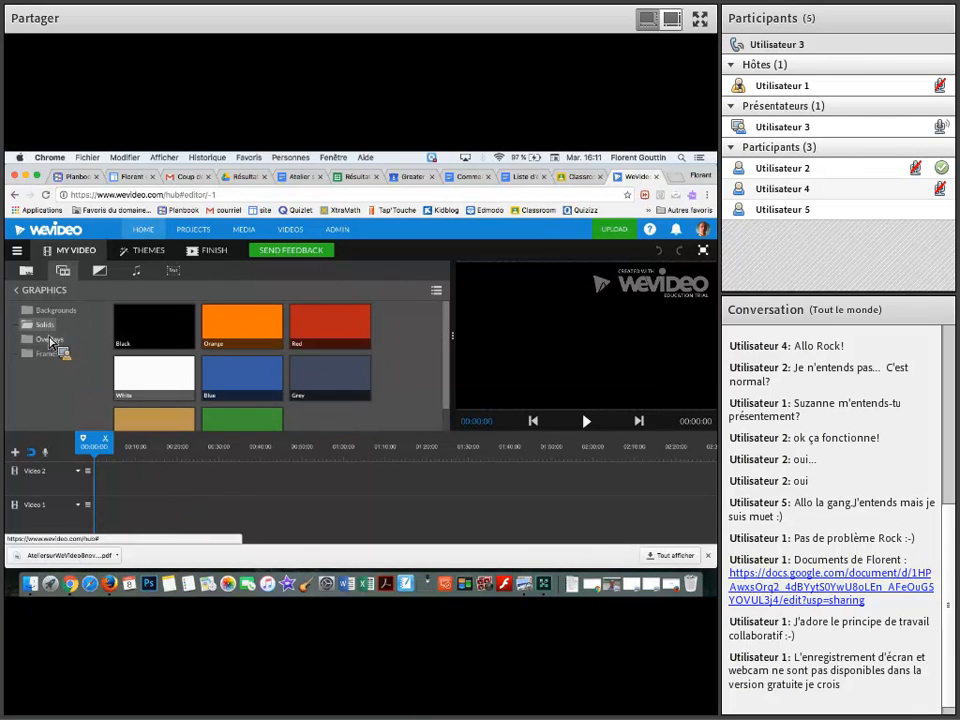
left_click(48, 340)
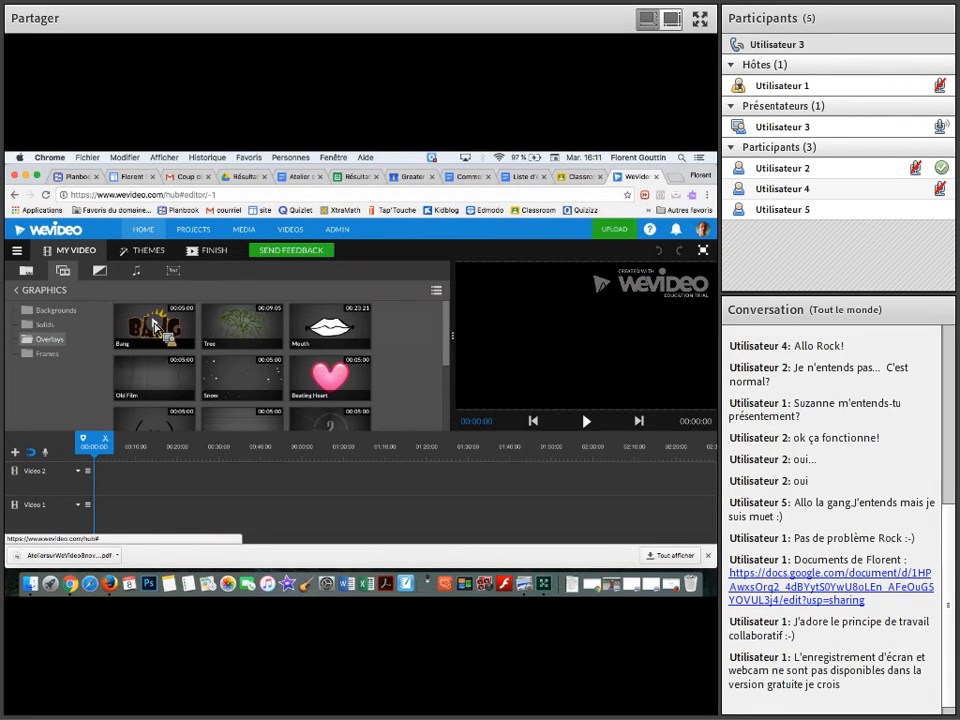
scroll(154, 327, "down", 3)
scroll(154, 327, "up", 3)
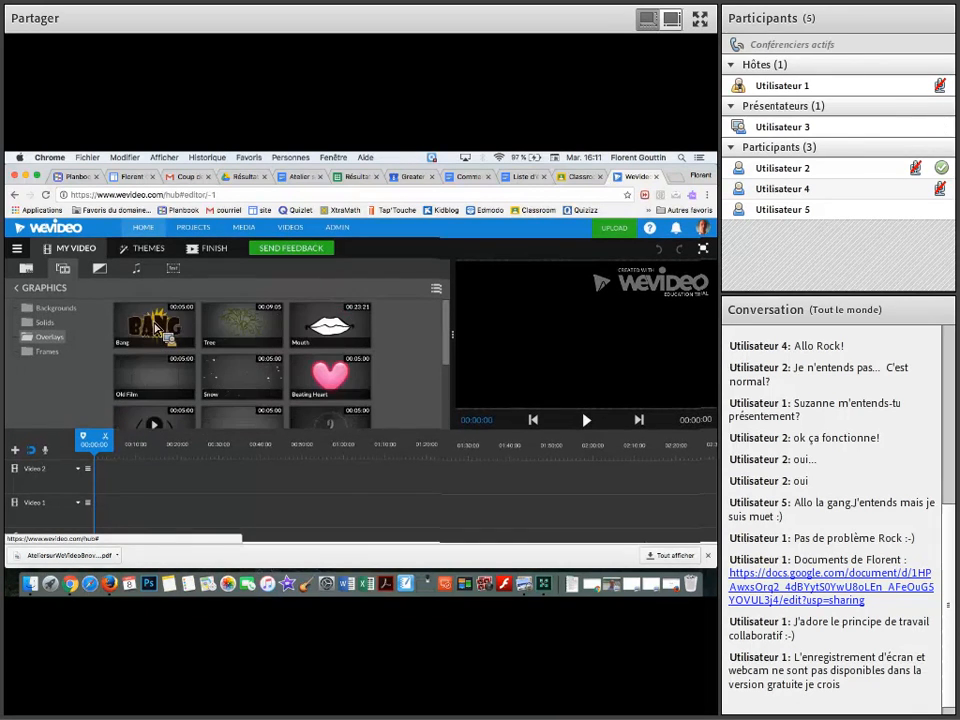
left_click(46, 352)
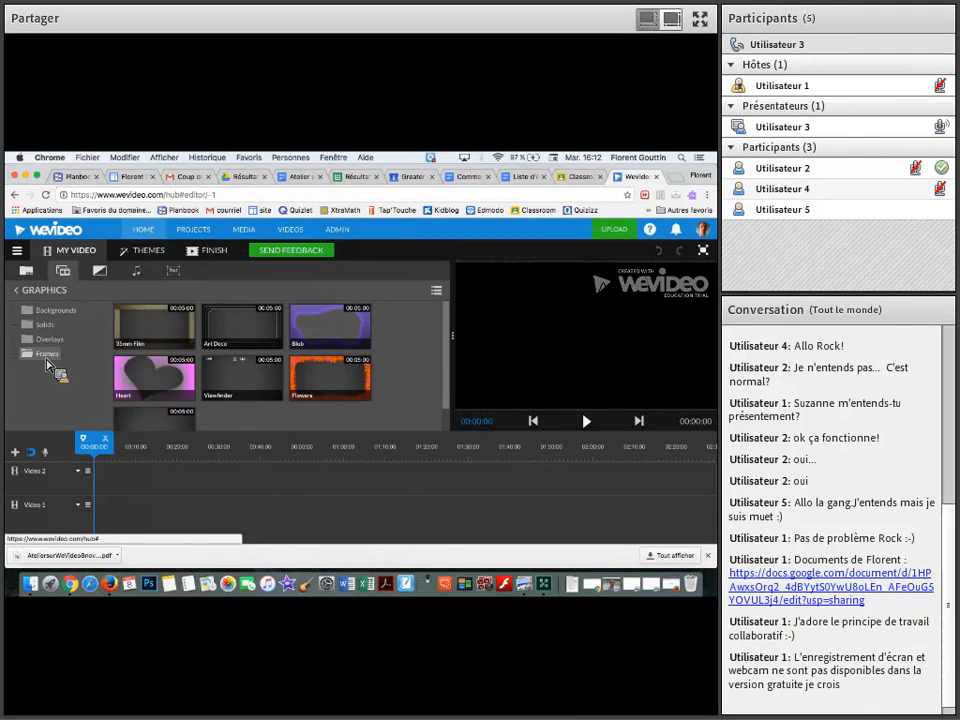
left_click(60, 311)
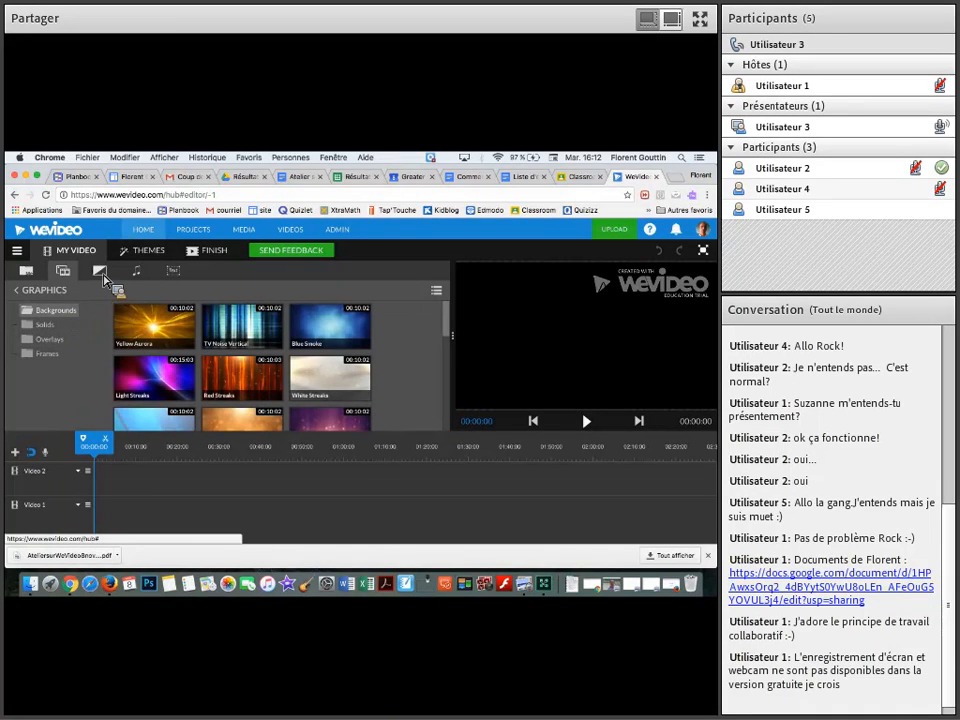
Look through the transitions and the audio library's free music, sound effects (including Animals) and premium music
left_click(101, 273)
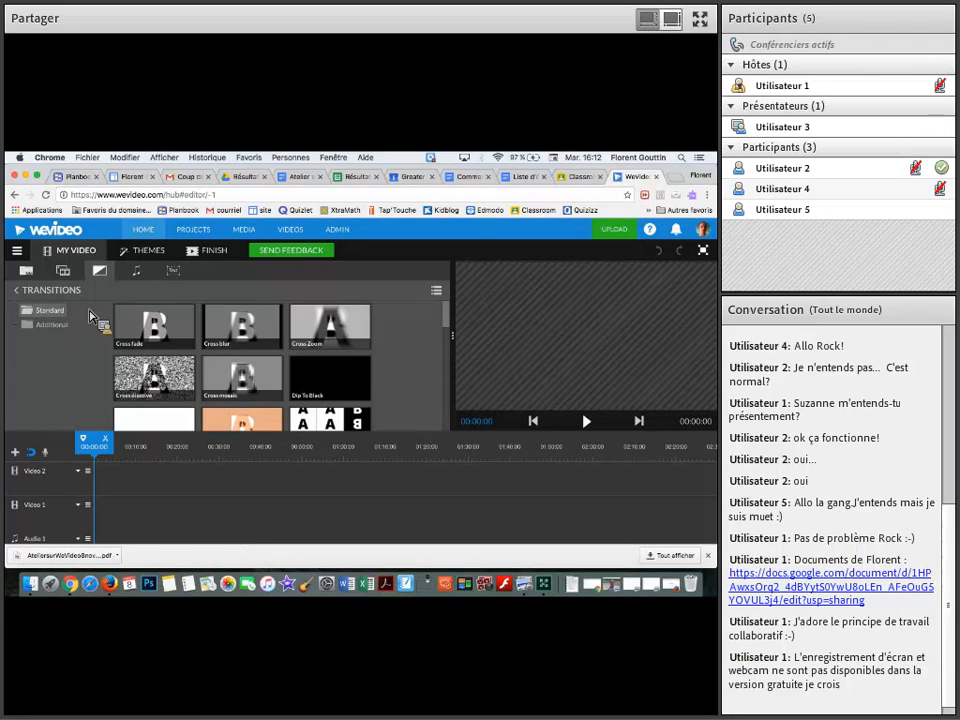
left_click(140, 276)
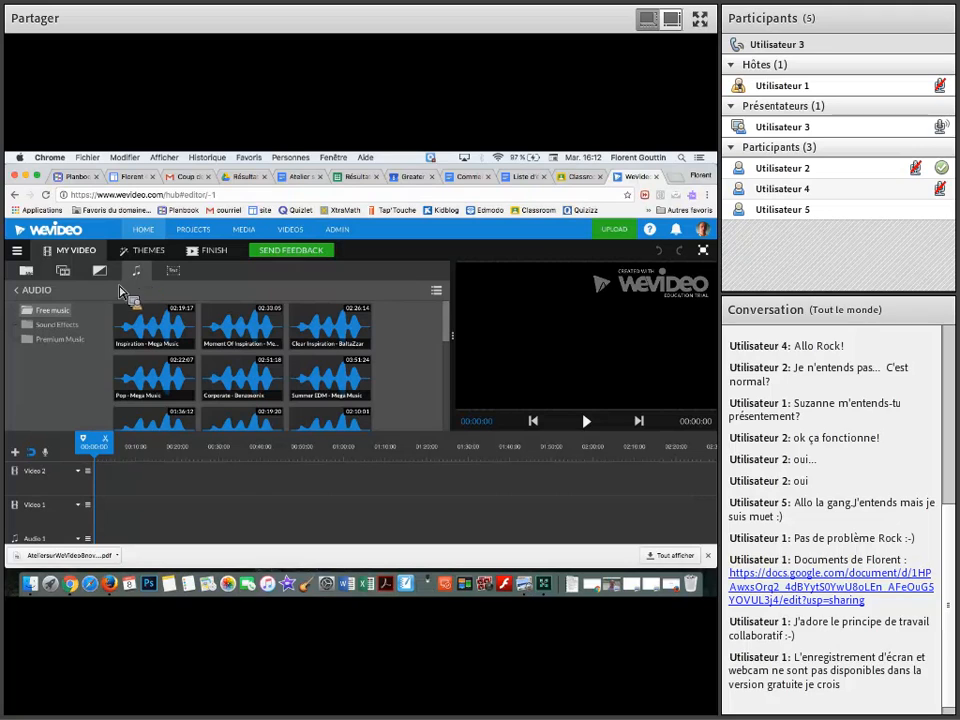
left_click(56, 325)
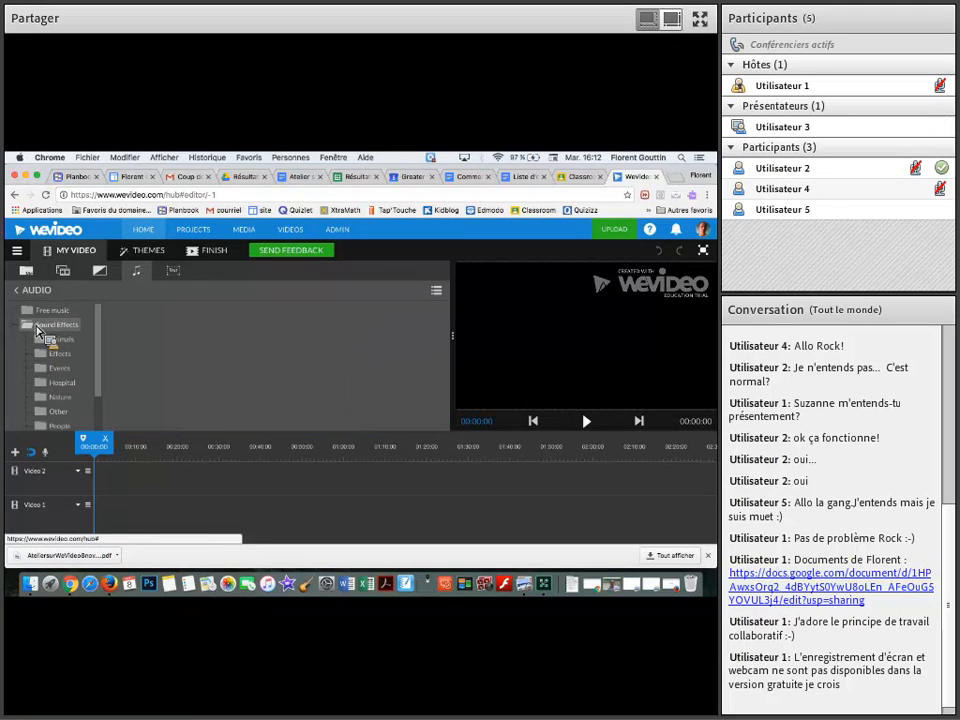
left_click(62, 342)
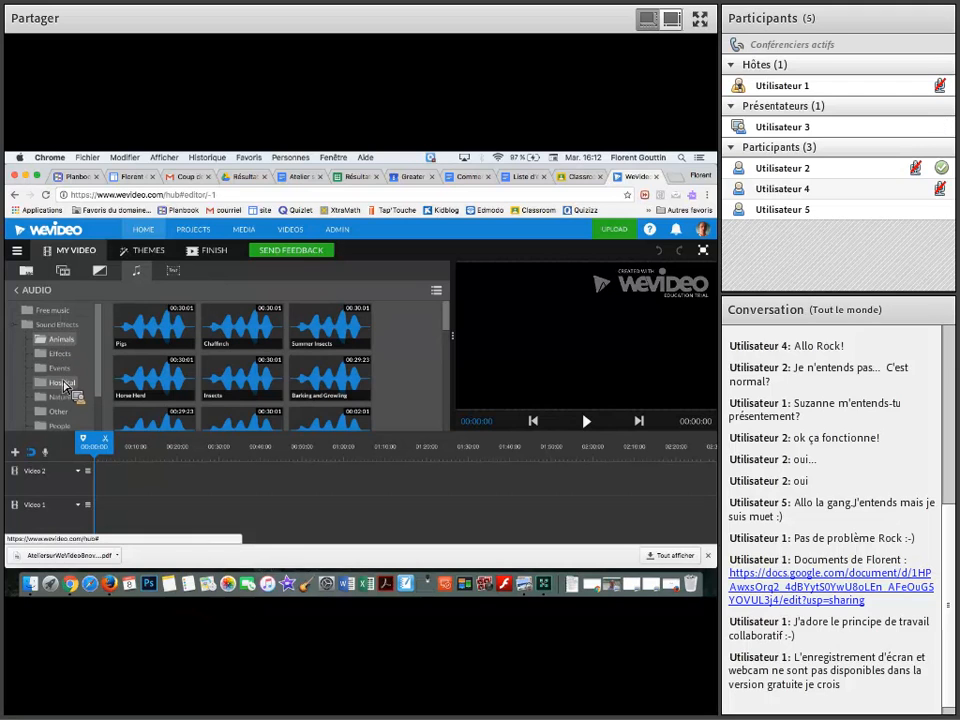
scroll(64, 388, "down", 2)
scroll(64, 388, "up", 2)
left_click(33, 328)
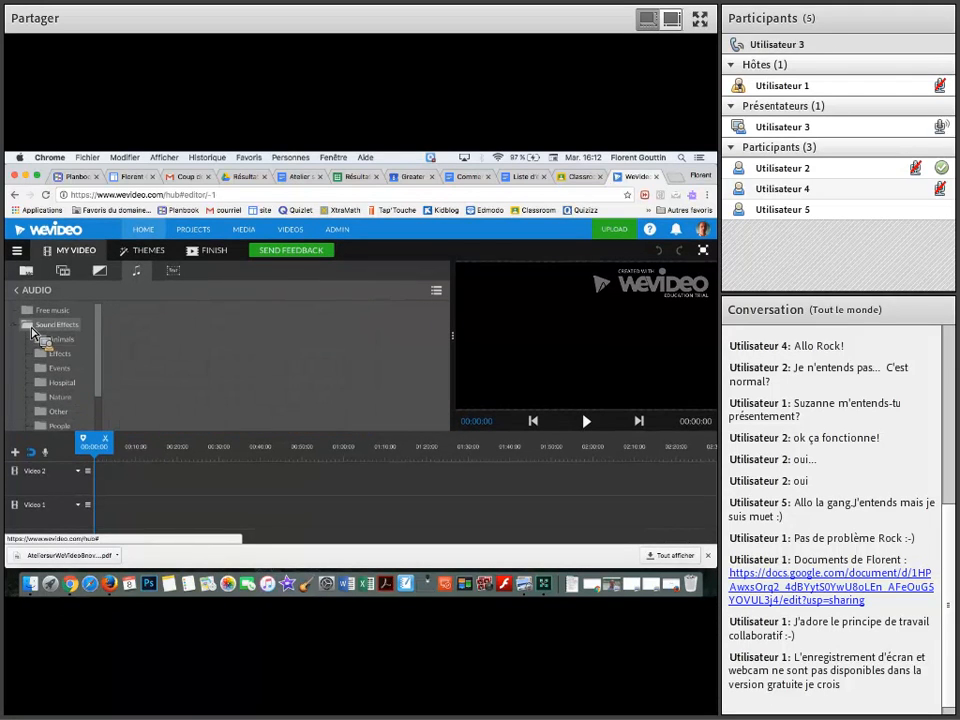
left_click(31, 327)
left_click(32, 340)
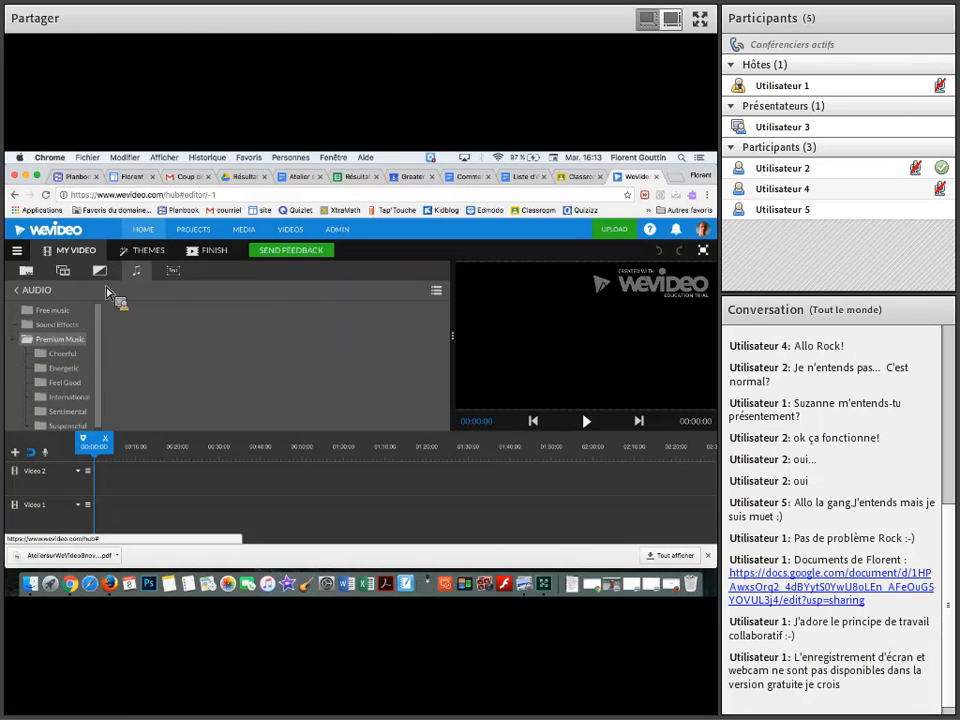
Preview the Text title from the text graphics and place it at the start of the Video 1 track
left_click(175, 272)
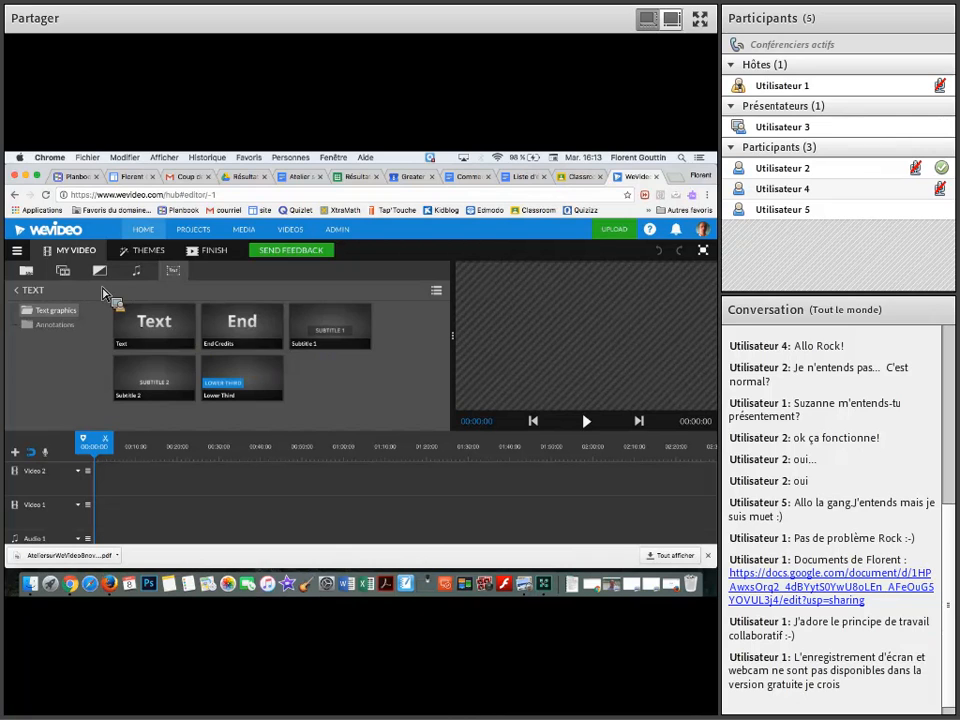
left_click(27, 271)
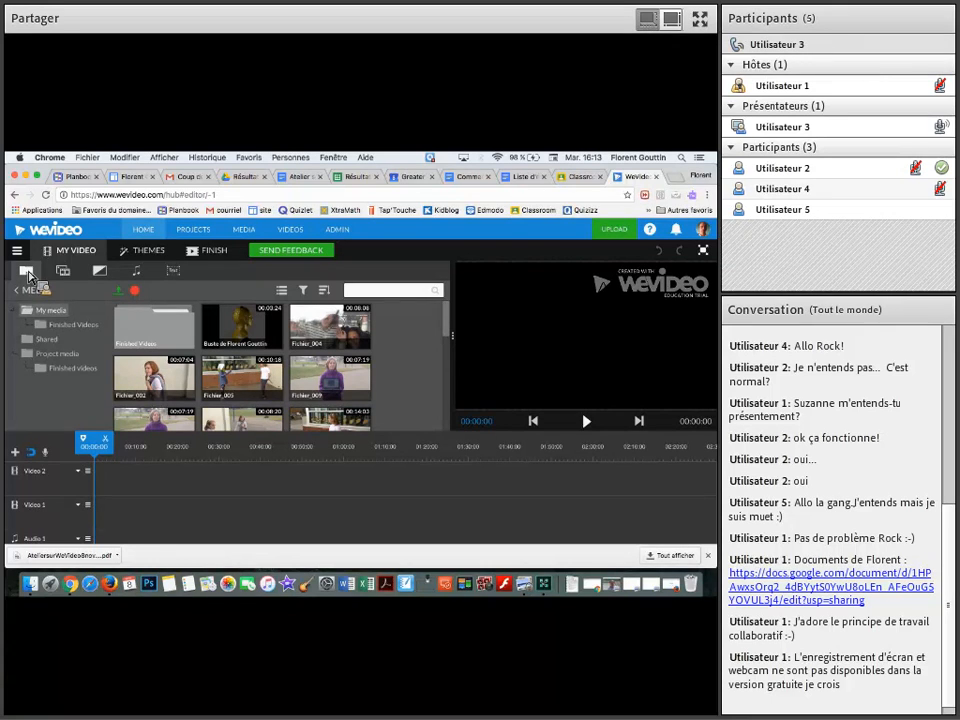
left_click(177, 272)
left_click(163, 330)
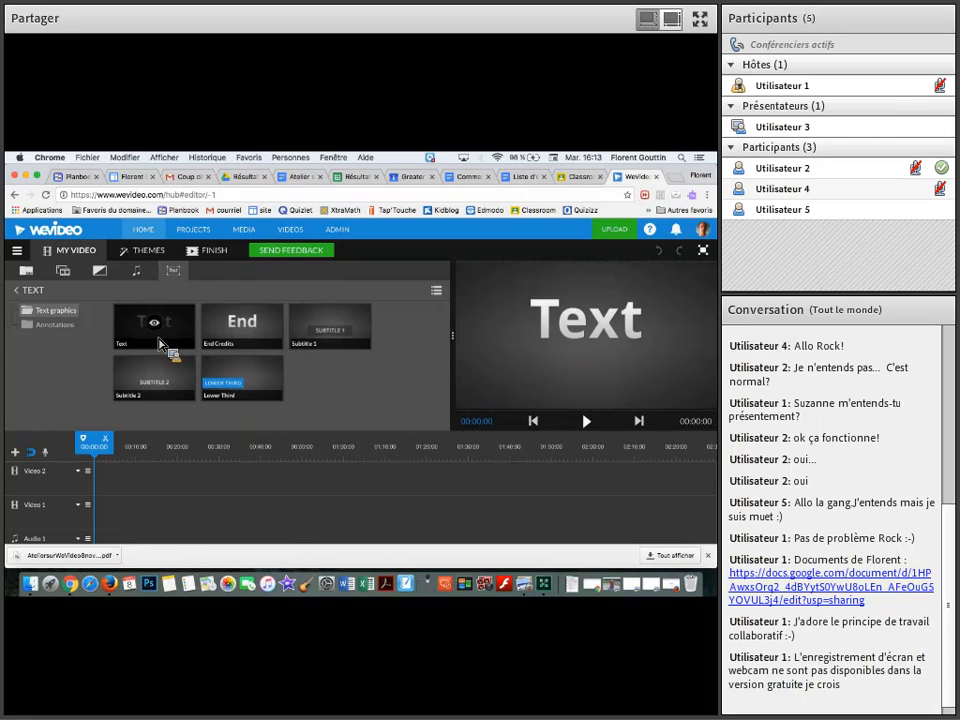
left_click_drag(182, 334, 110, 514)
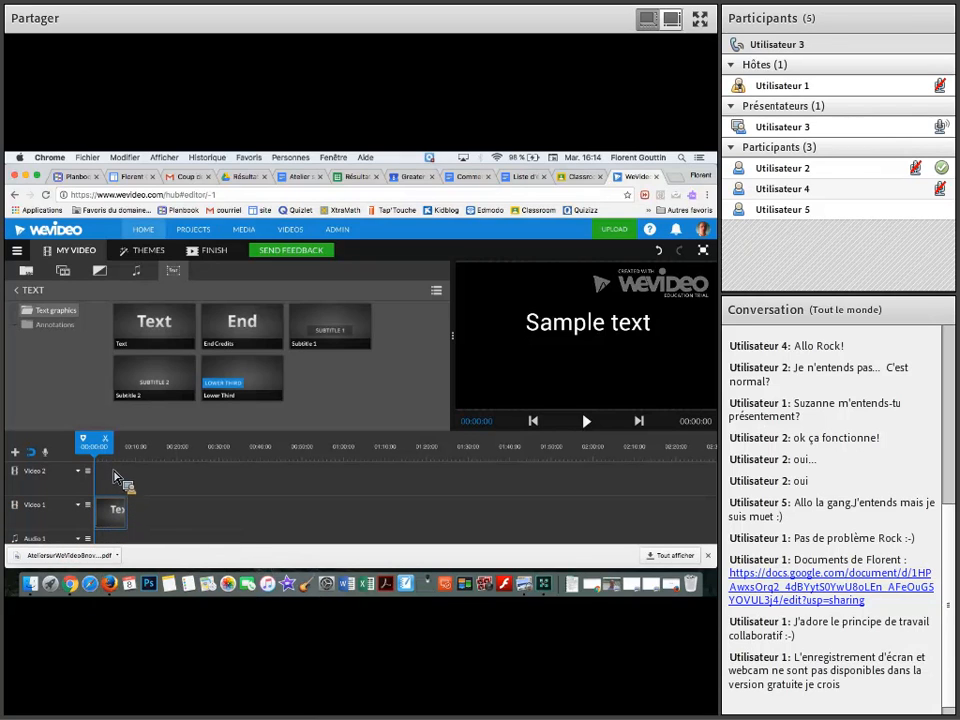
Open the title clip on Video 1 for editing and replace its sample text with "Atelier 8 nov 2016"
left_click(115, 517)
double_click(116, 518)
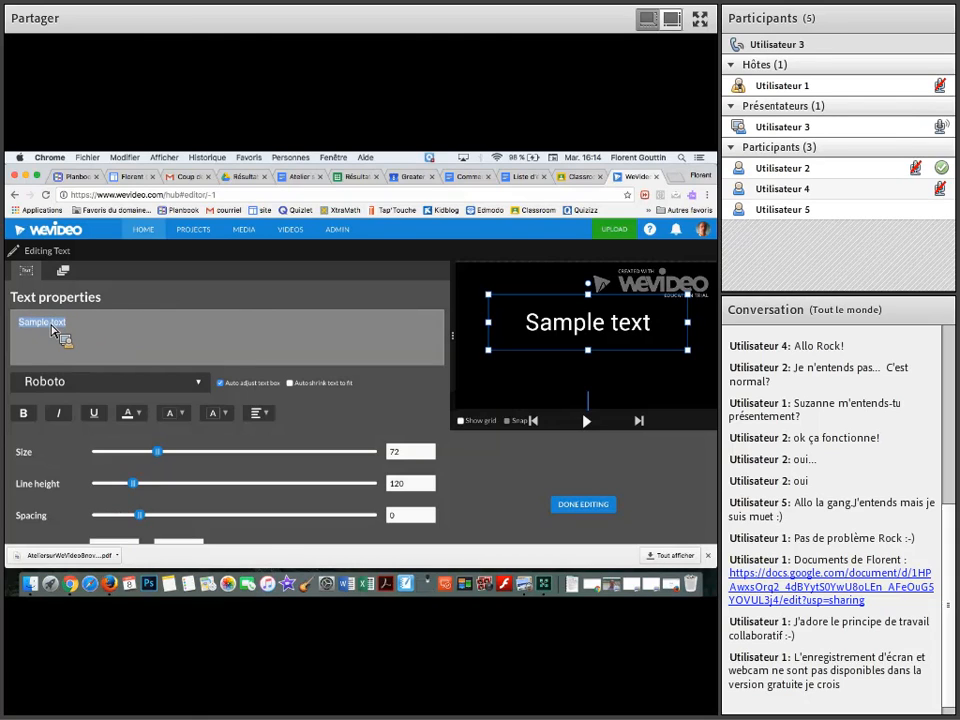
type("telier")
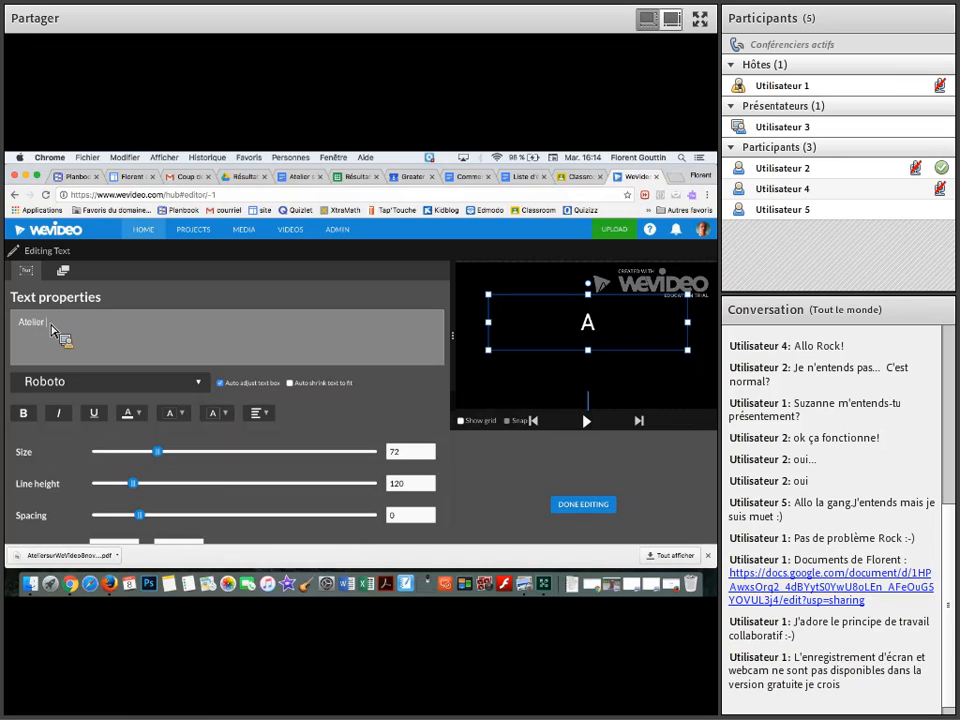
type(" 8 nov 201")
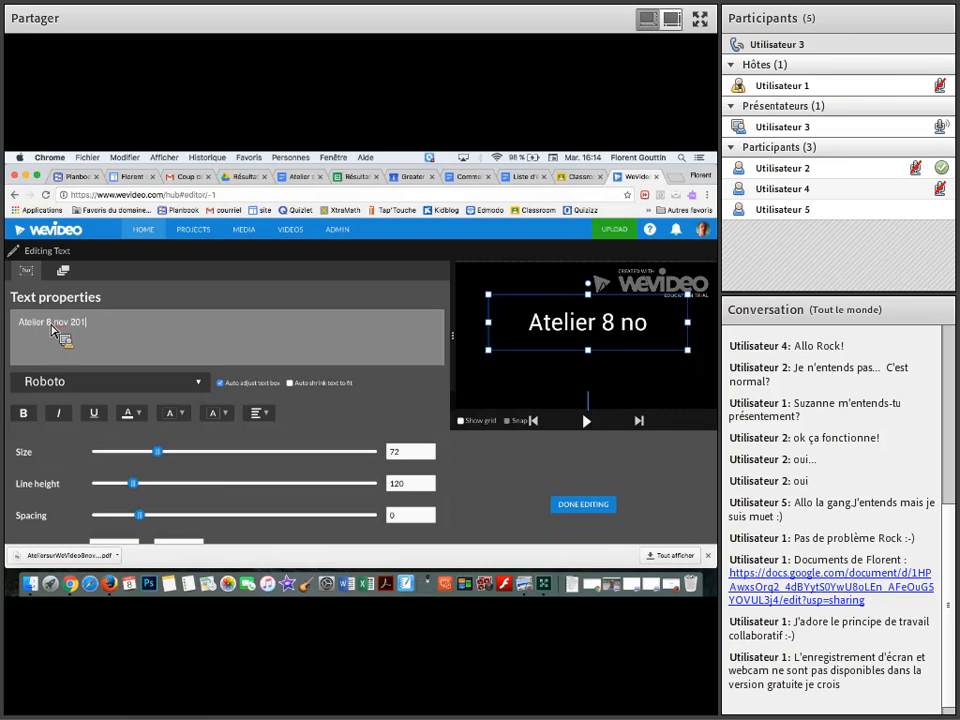
type("6")
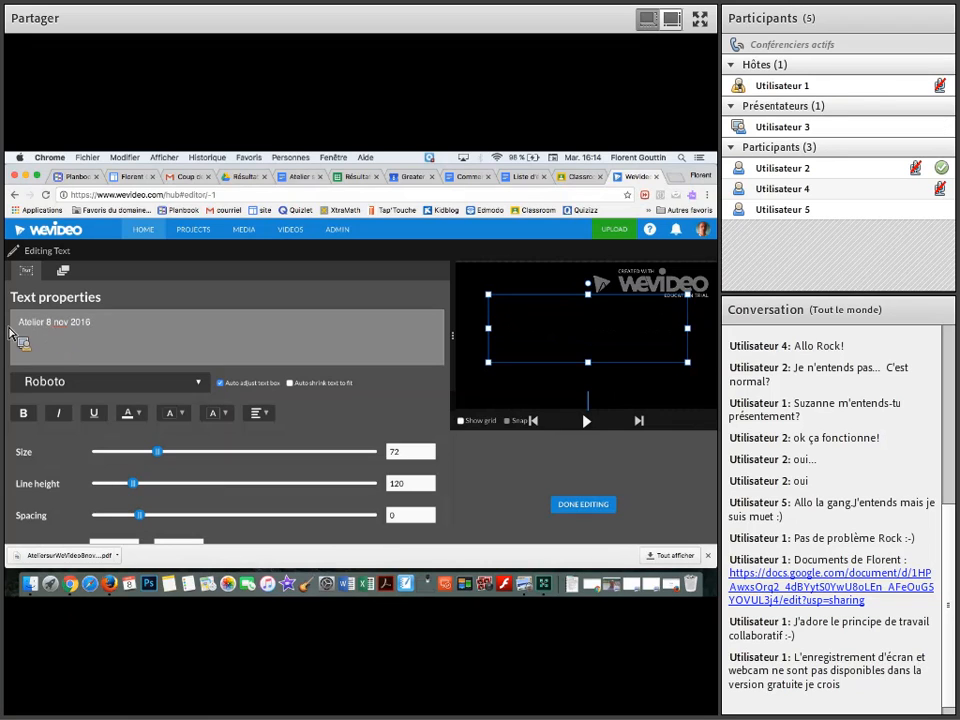
Format the title in Alfa Slab One at size 96 and finish editing the text
left_click(127, 386)
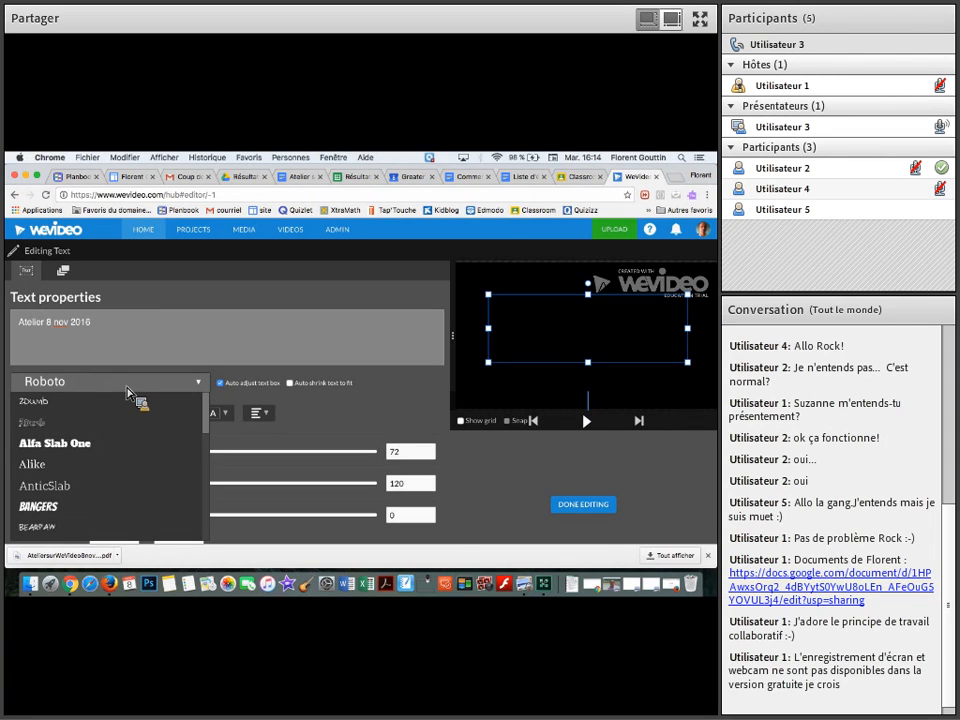
left_click(122, 445)
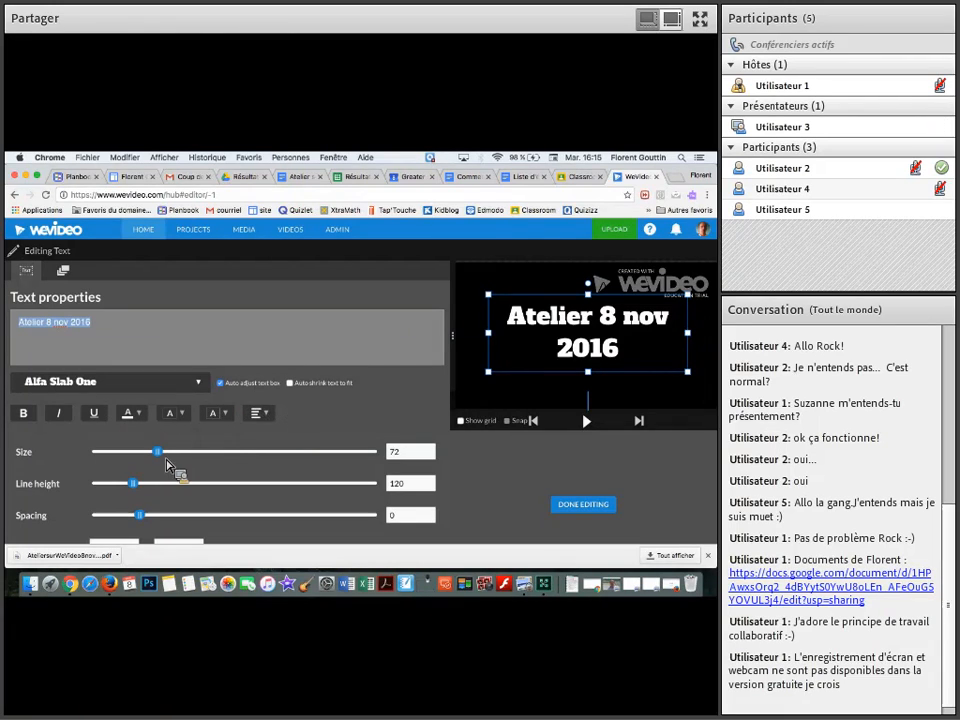
mouse_move(174, 461)
left_mouse_down()
mouse_move(249, 465)
mouse_move(190, 457)
left_mouse_up()
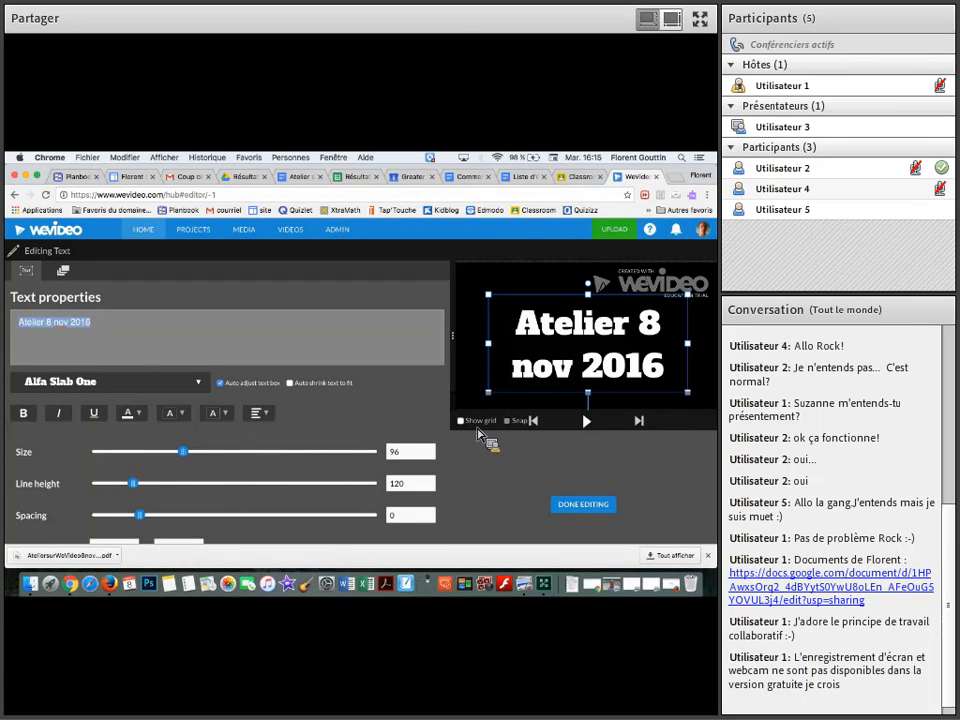
left_click(578, 508)
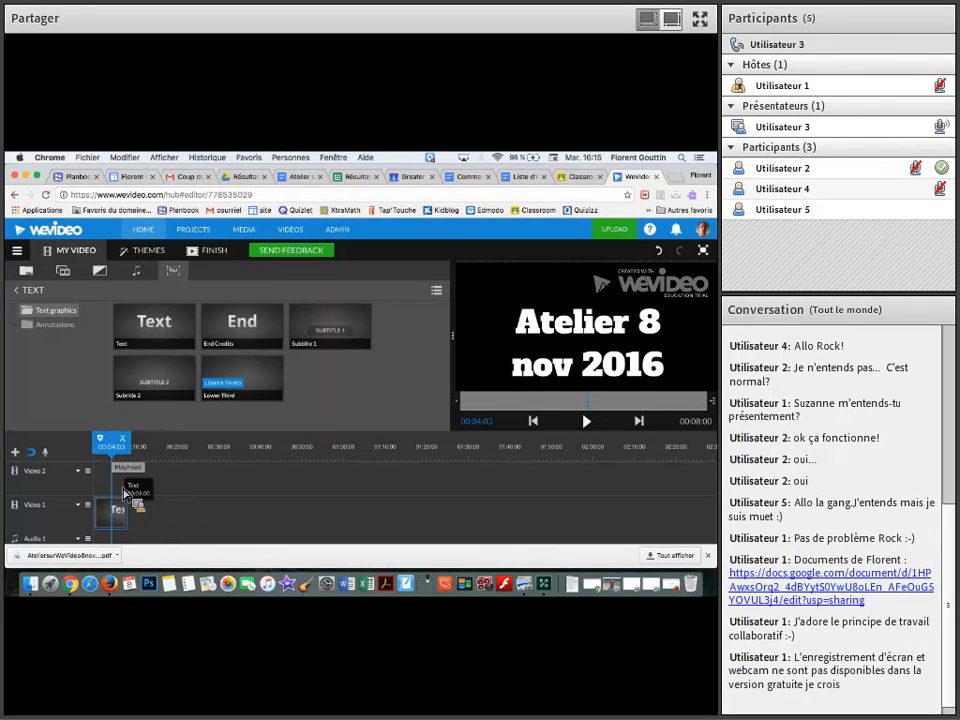
Trim the end of the title clip to 00:07:19 and play it from the beginning
left_click(125, 520)
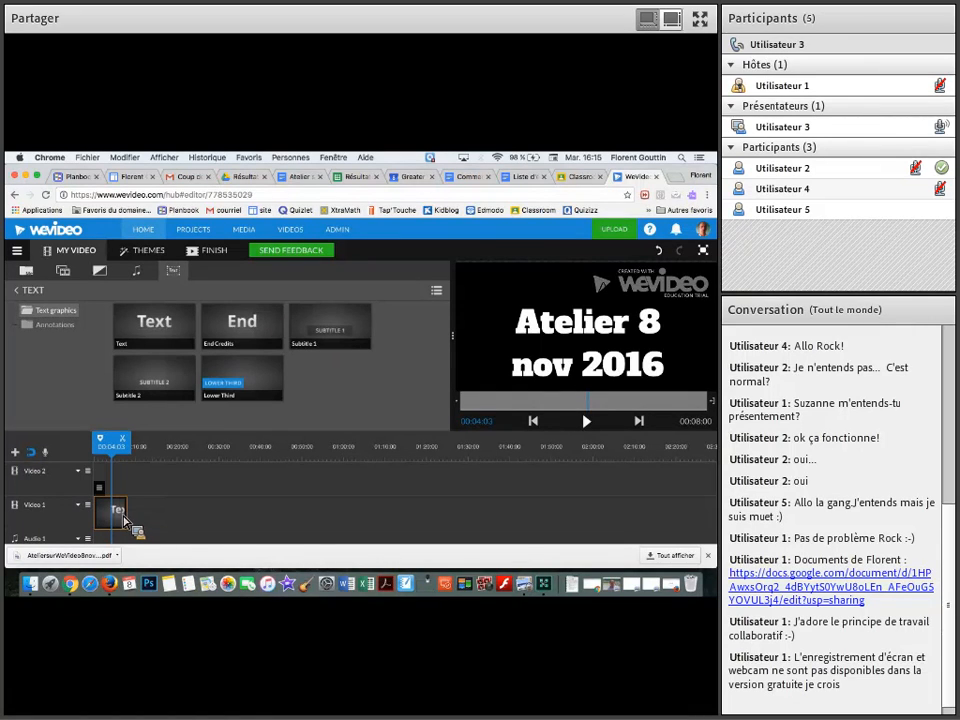
mouse_move(135, 528)
left_mouse_down()
mouse_move(209, 521)
mouse_move(130, 519)
left_mouse_up()
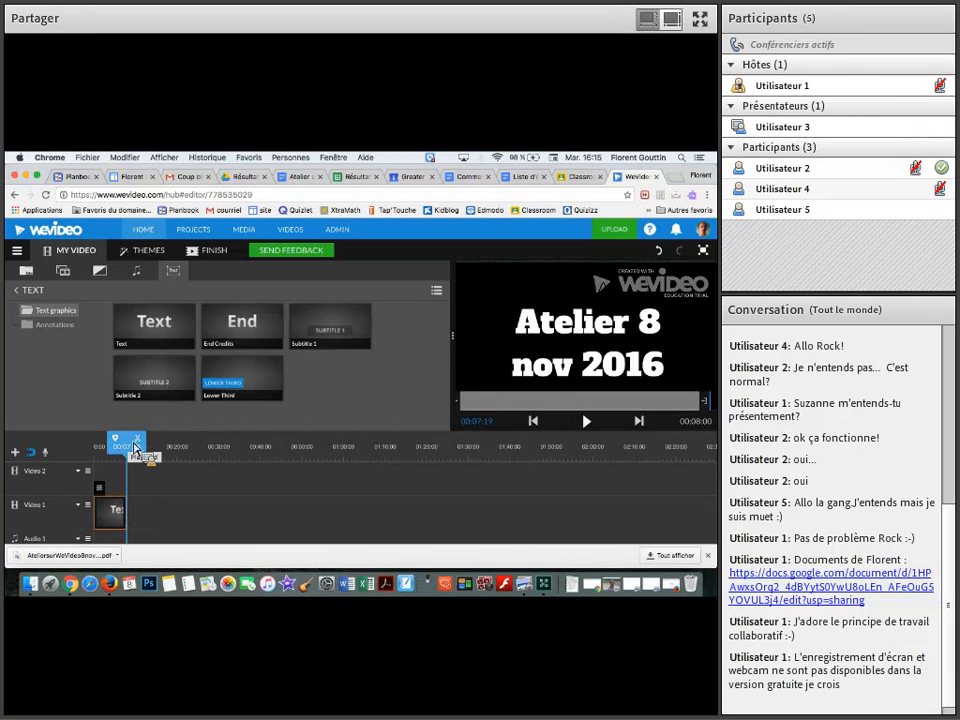
left_click_drag(135, 444, 100, 443)
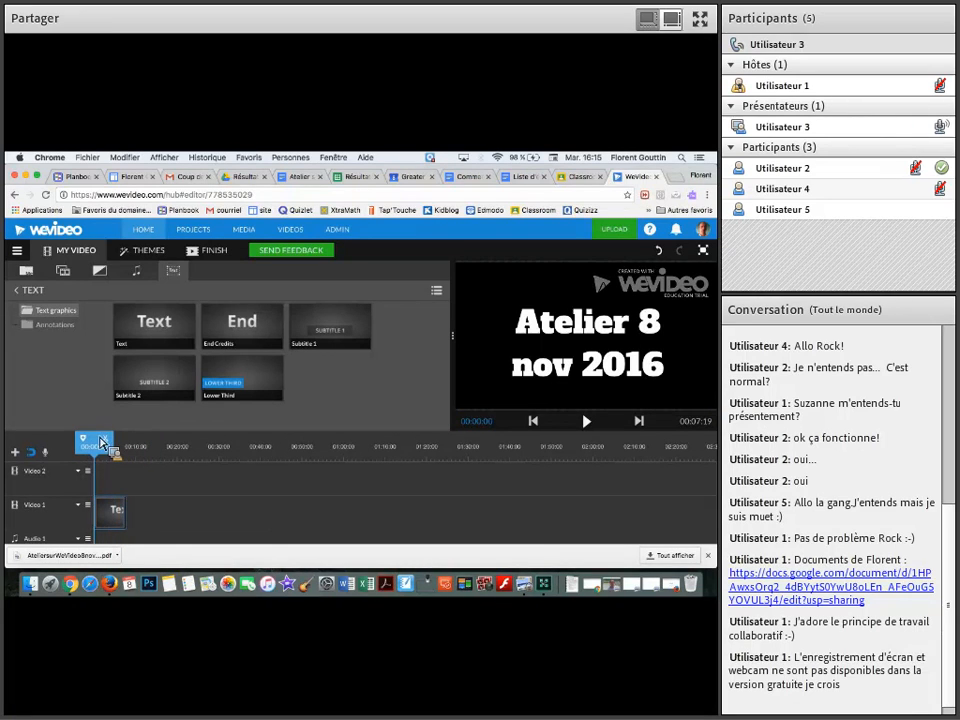
left_click(591, 424)
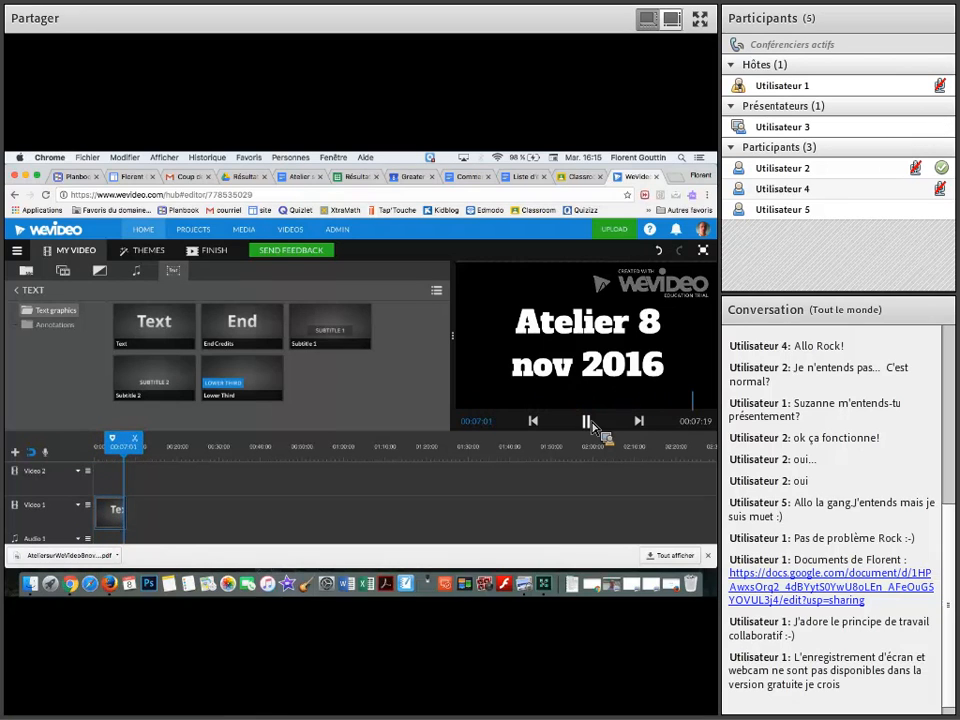
Add the Fichier_005 video clip directly after the title on Video 1 and play it up to 00:12:20
left_click(31, 275)
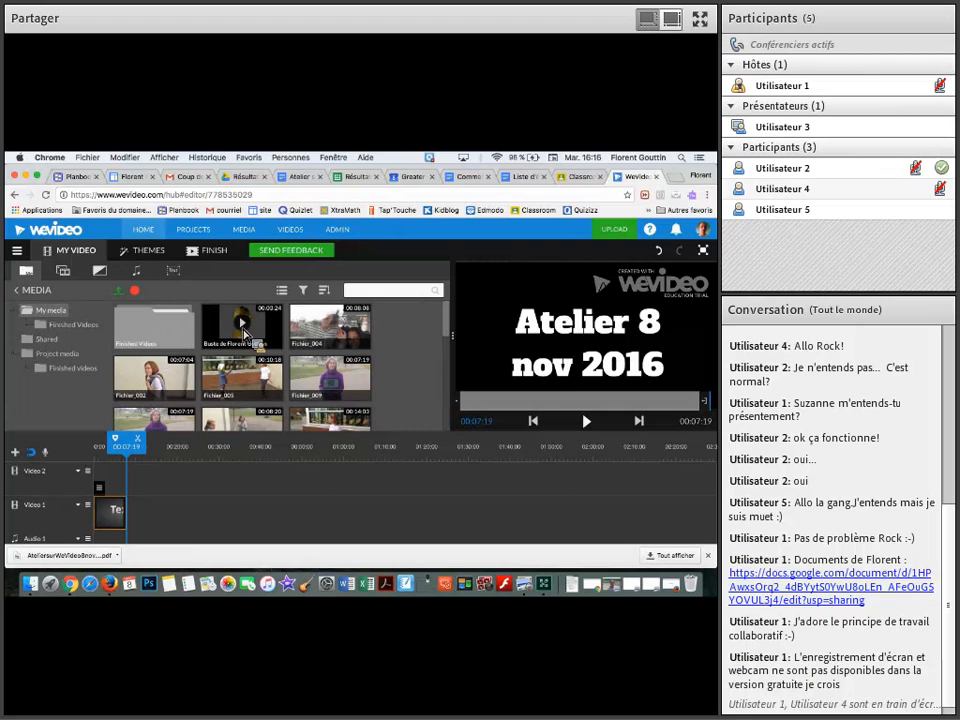
left_click_drag(268, 385, 146, 520)
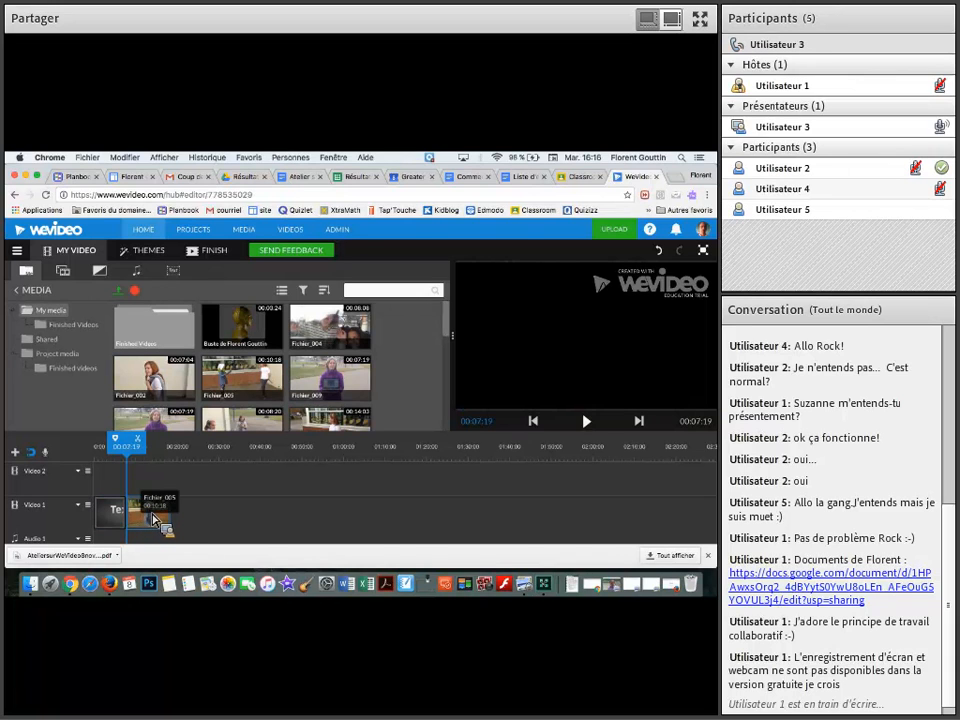
key("space")
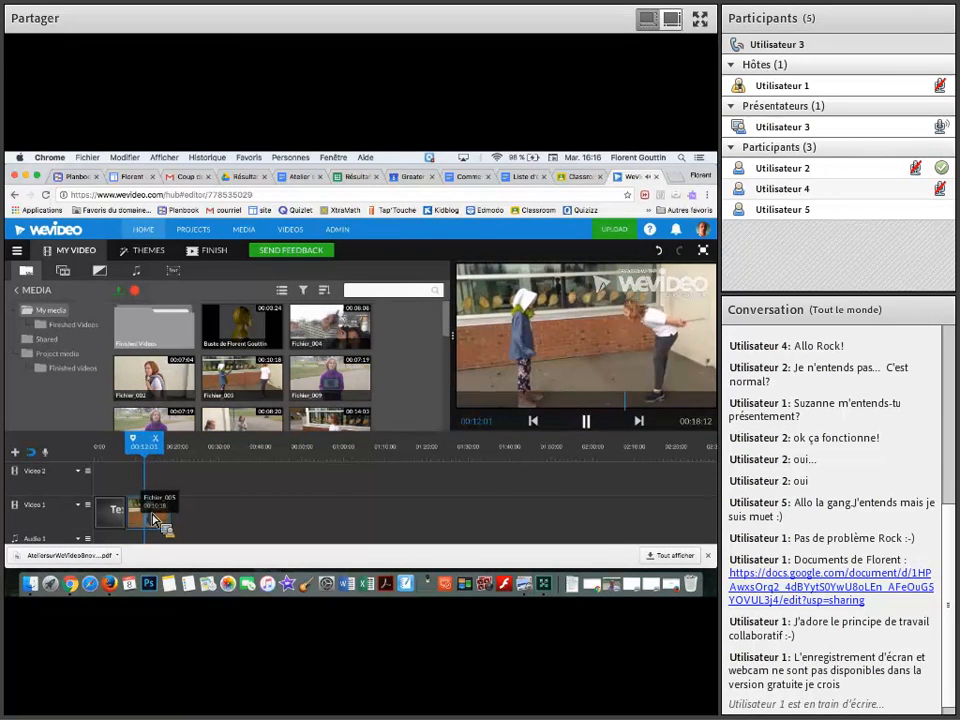
key("space")
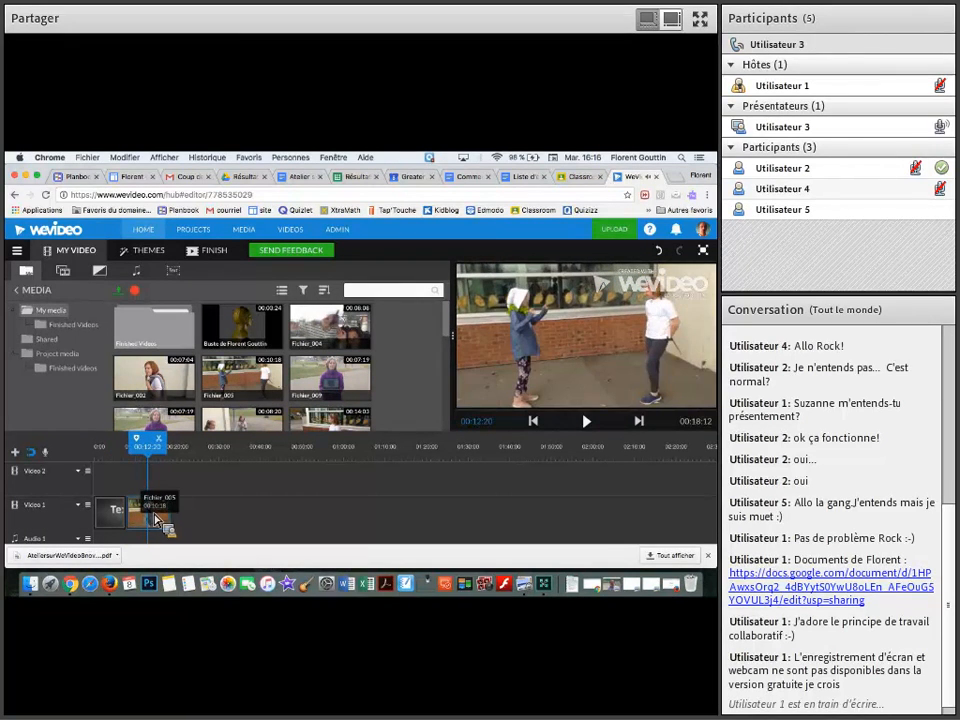
left_click_drag(158, 518, 143, 518)
left_click_drag(133, 518, 145, 525)
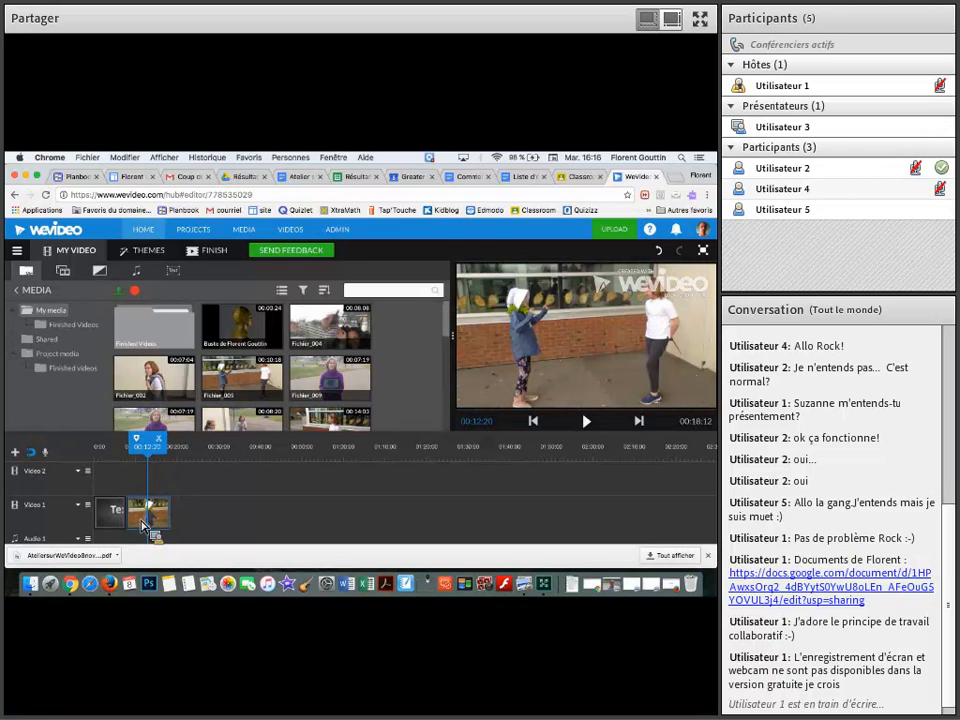
Preview the Wipe left transition and place it between the title and the Fichier_005 clip on Video 1
left_click(101, 272)
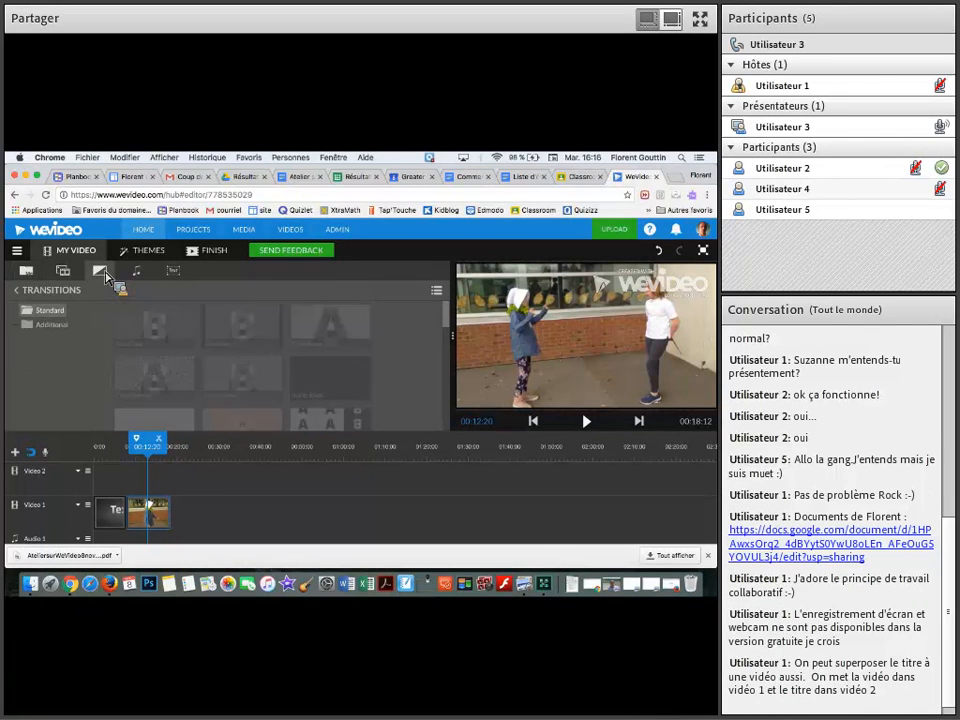
scroll(182, 345, "down", 1)
scroll(182, 345, "down", 4)
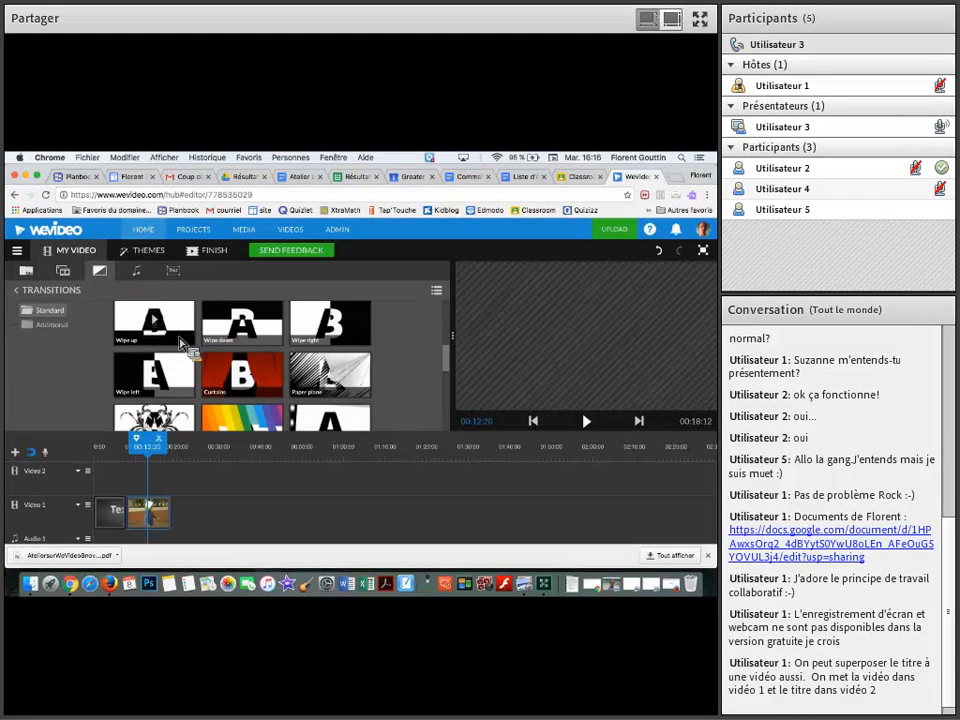
right_click(179, 338)
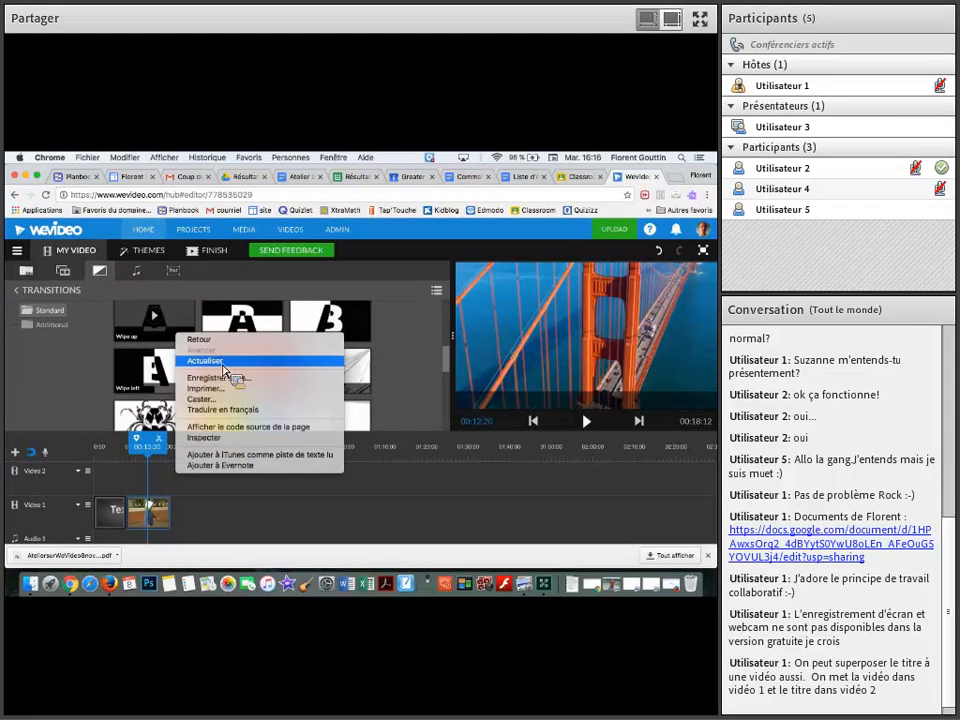
left_click(146, 382)
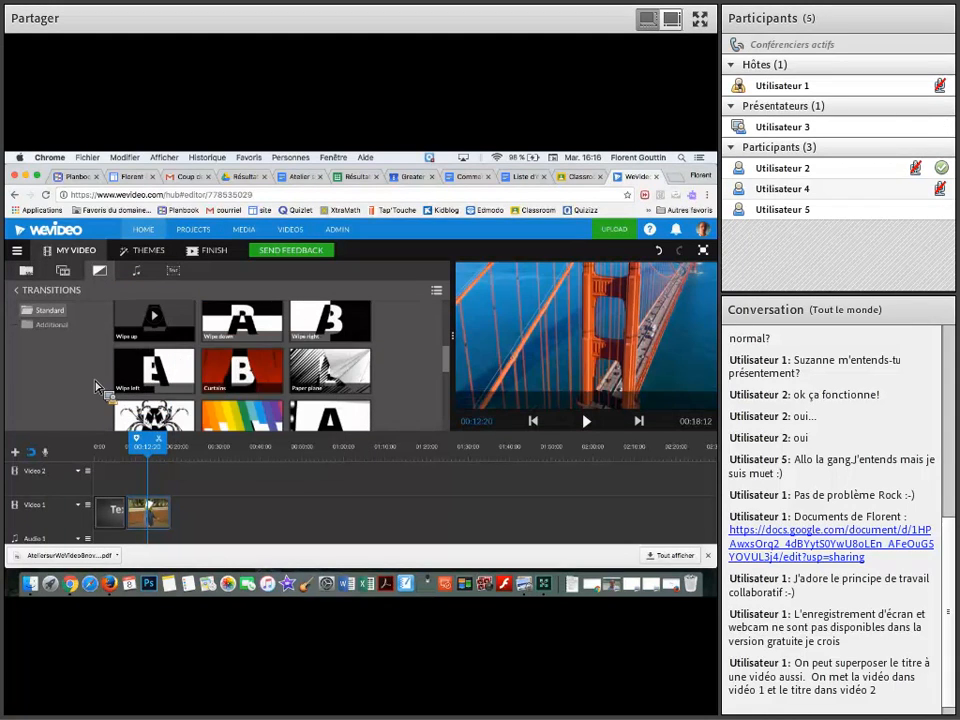
left_click(158, 370)
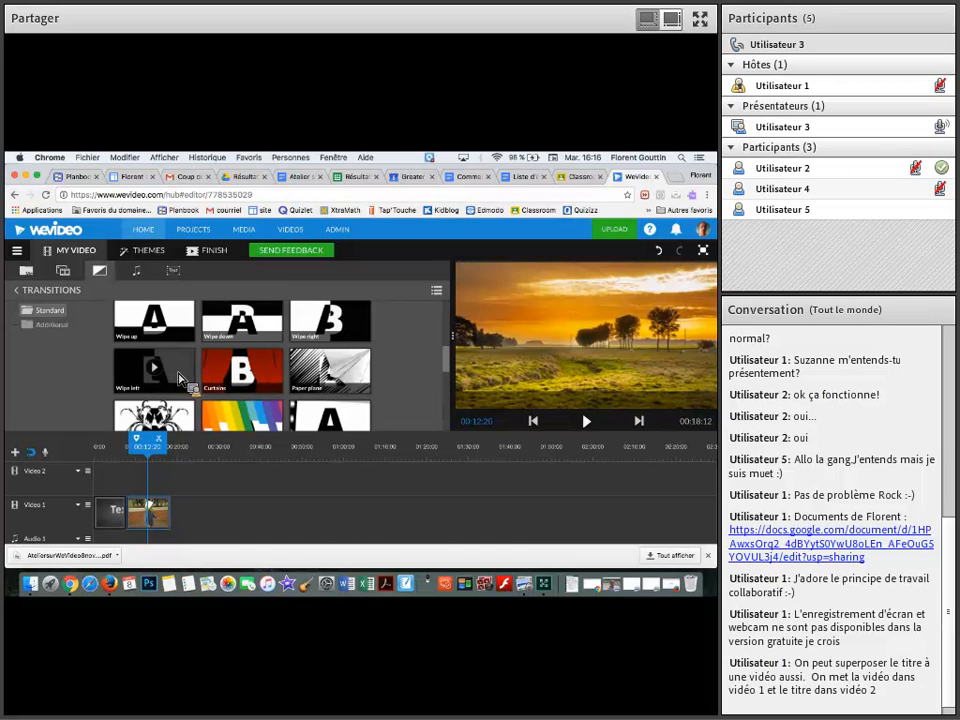
mouse_move(180, 377)
left_mouse_down()
mouse_move(195, 443)
mouse_move(180, 488)
mouse_move(136, 522)
left_mouse_up()
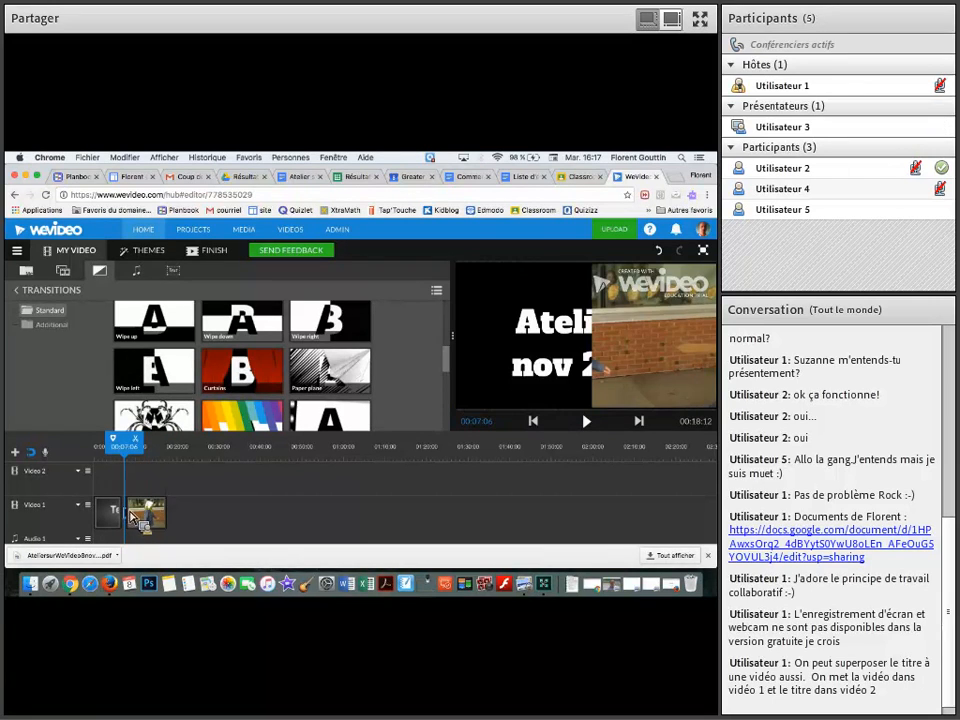
Play the timeline from just before the Wipe left transition up to 00:09:20
left_click_drag(136, 447, 110, 448)
key("space")
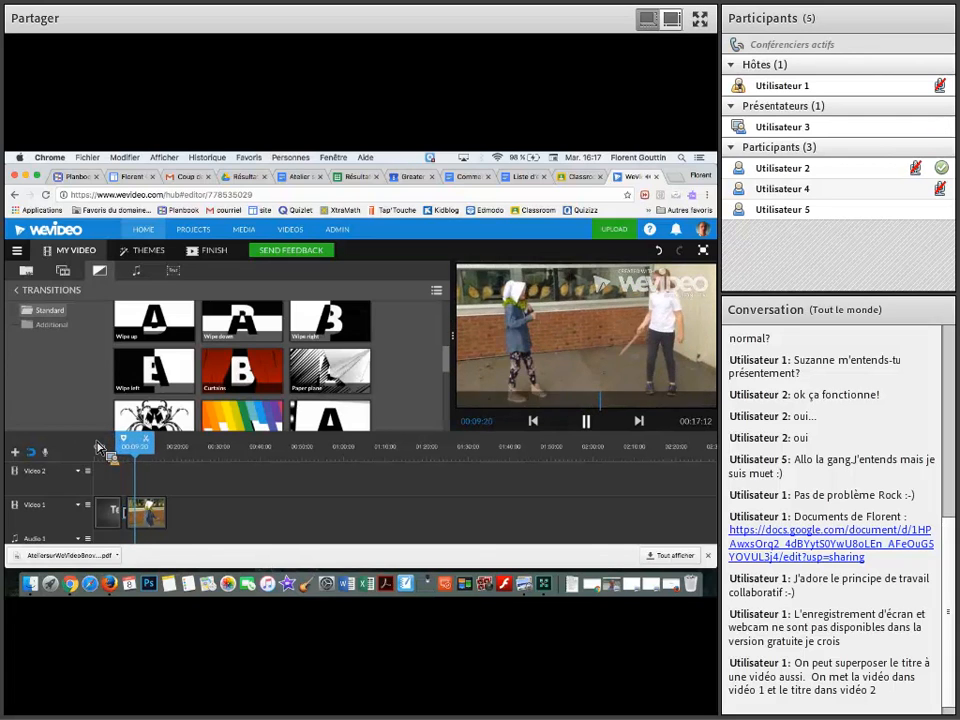
key("space")
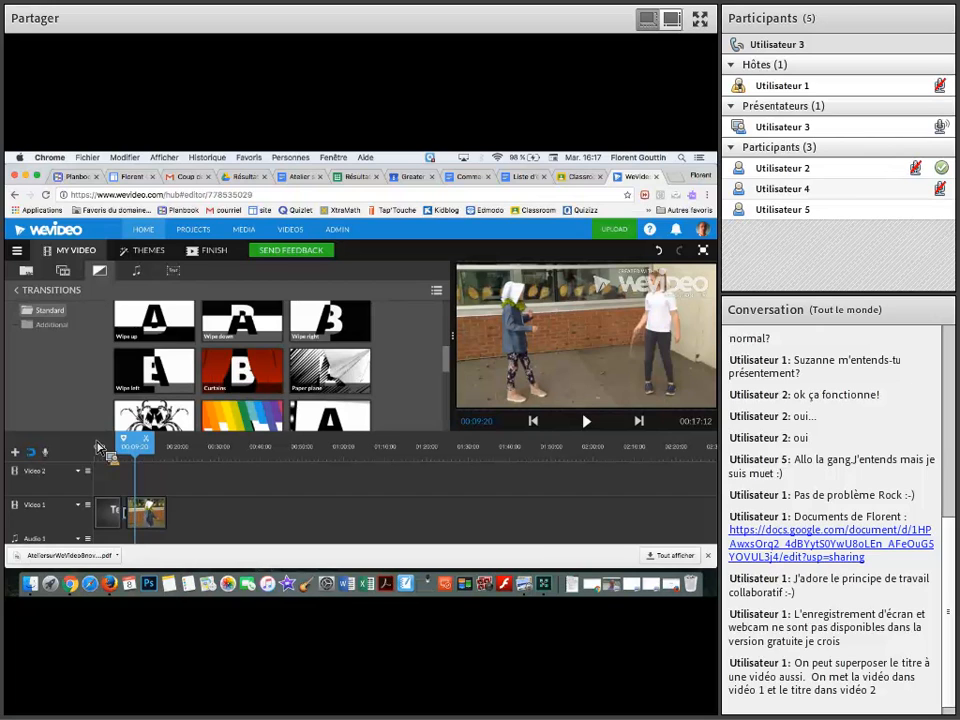
Browse the free music library and preview the Romantic Journey and Discovery tracks by Mega Music
left_click(139, 273)
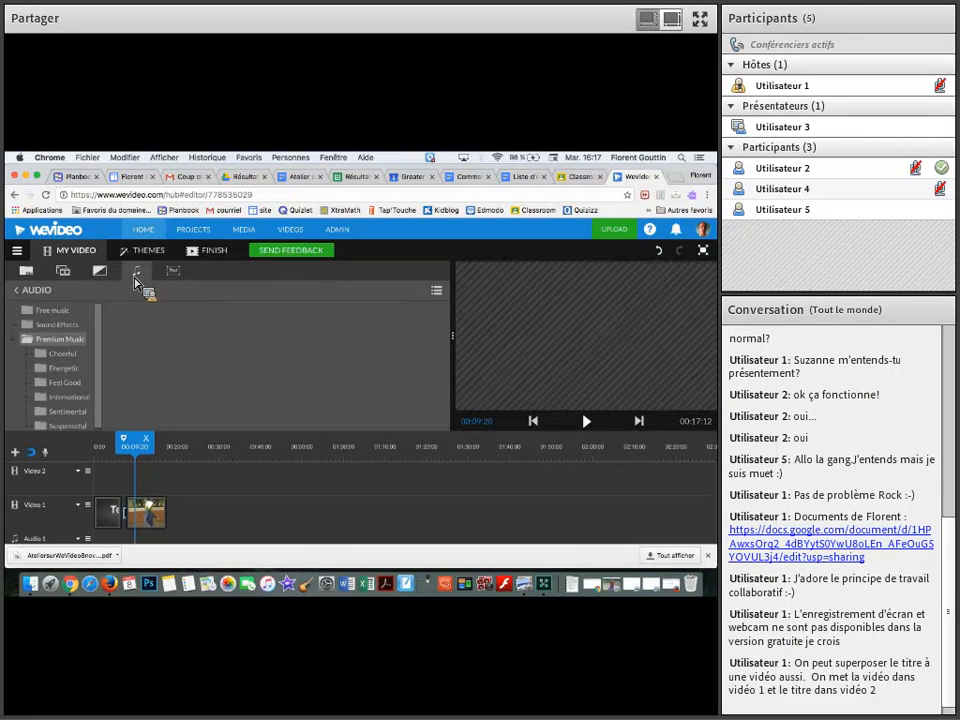
left_click(56, 312)
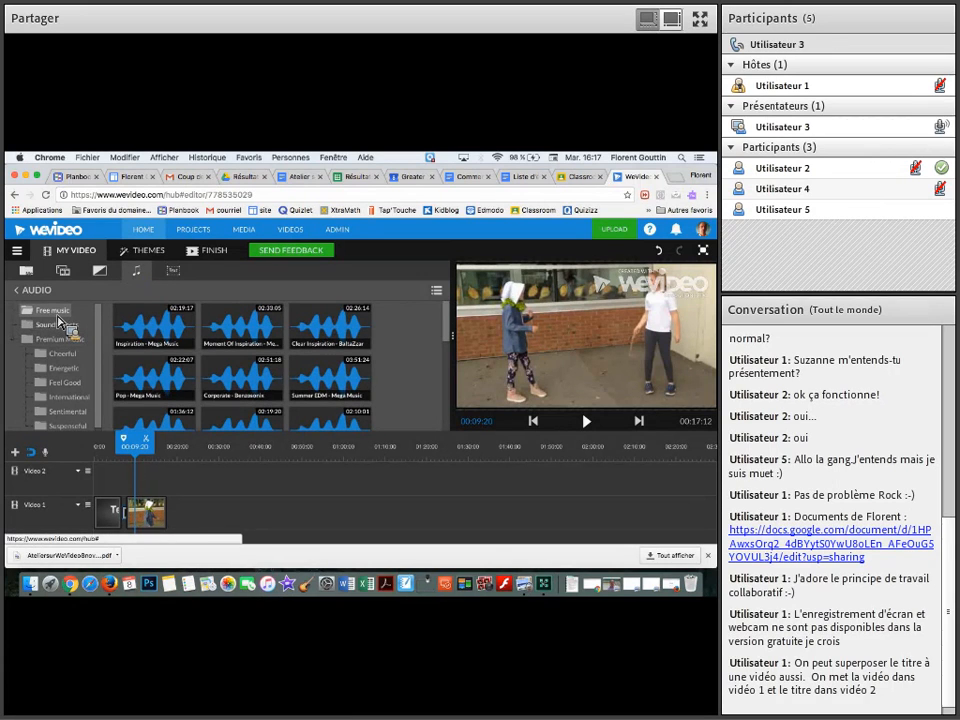
right_click(221, 358)
left_click(221, 358)
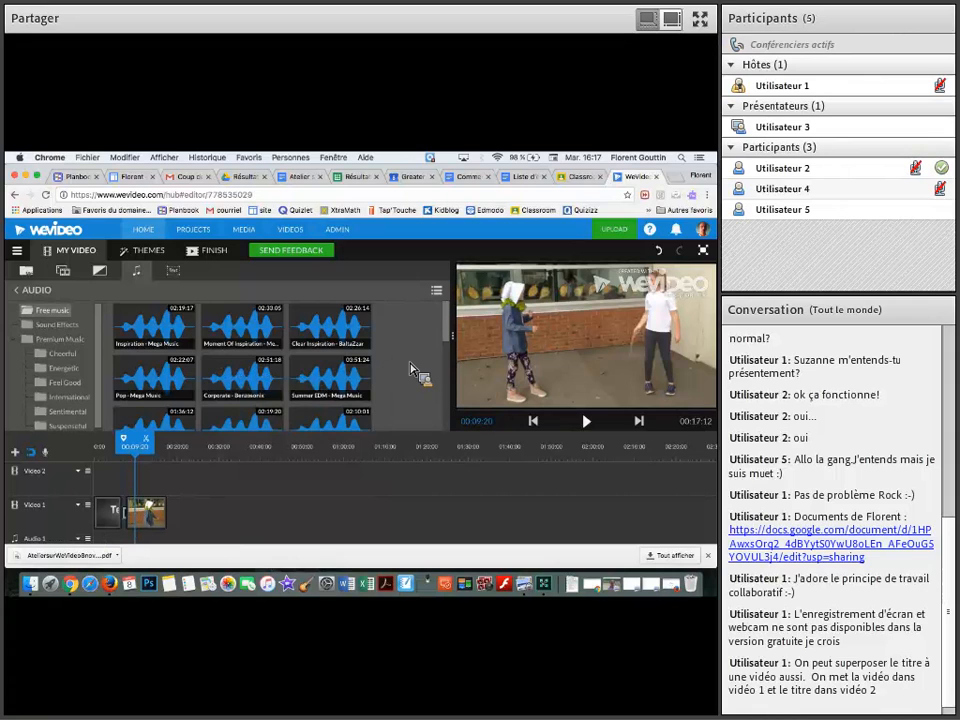
scroll(413, 367, "down", 4)
left_click(333, 353)
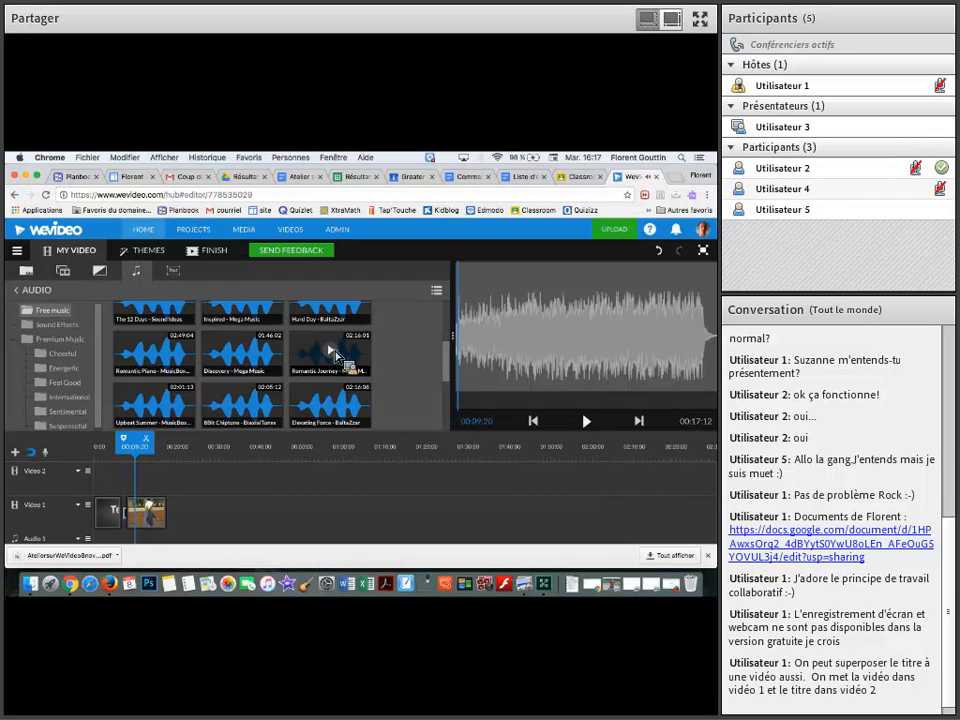
left_click(243, 353)
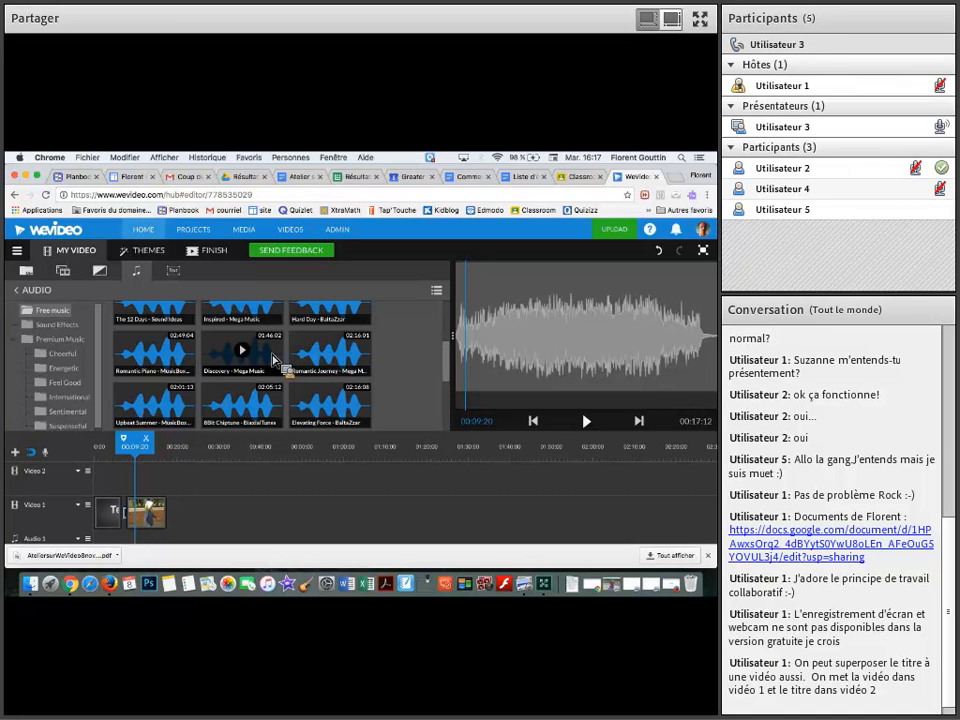
Add the Discovery track to Audio 1, aligned with the start at 00:00:00, and play the timeline up to 00:09:19
left_click_drag(273, 358, 113, 544)
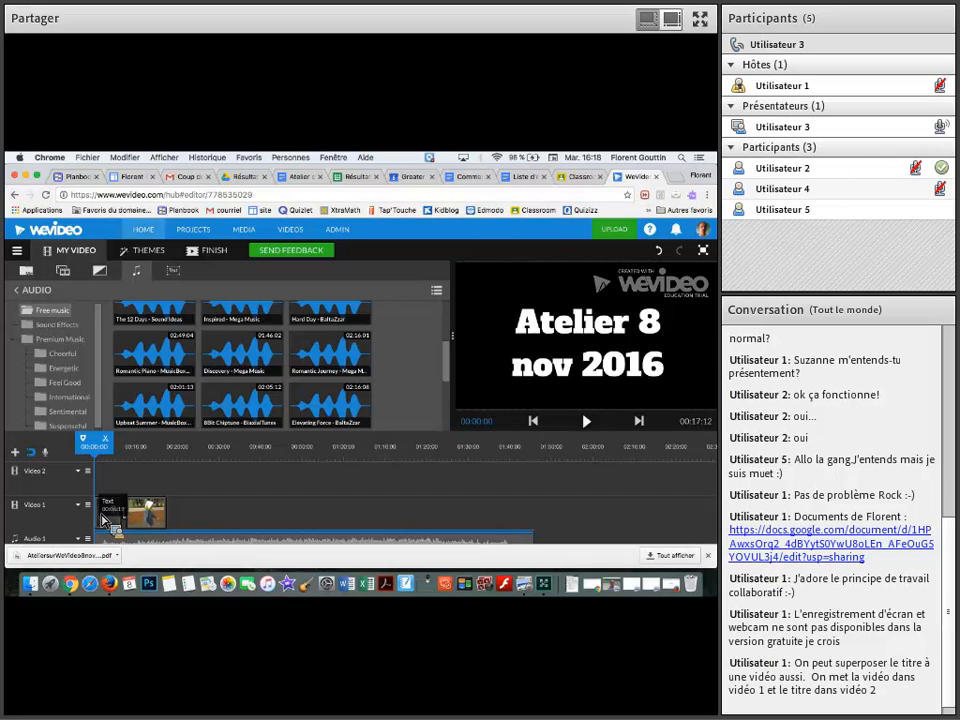
left_click_drag(120, 545, 158, 558)
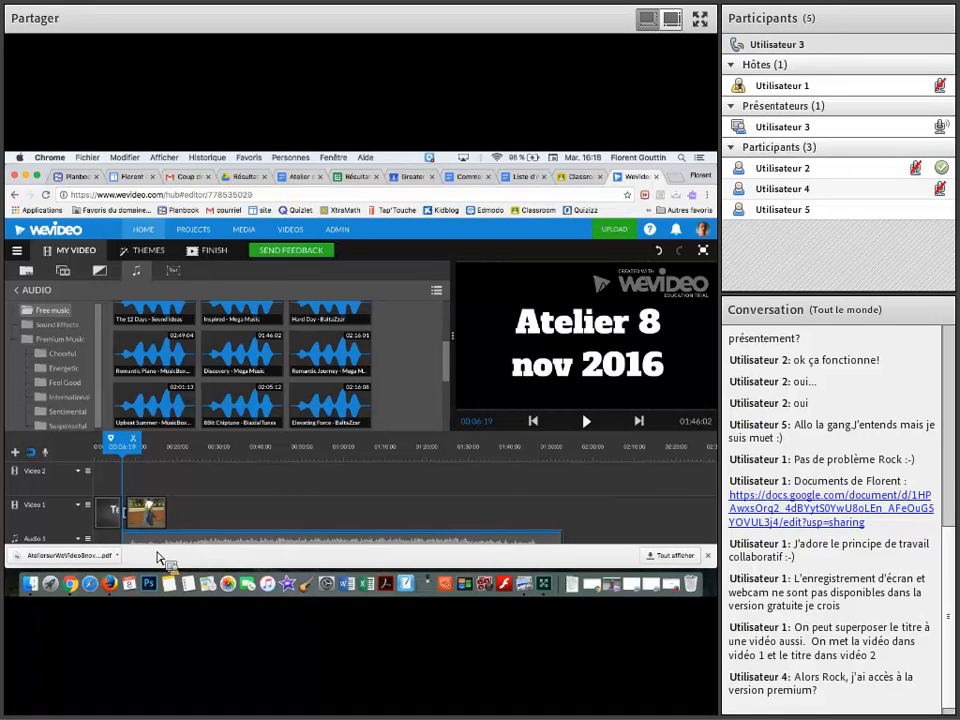
left_click_drag(148, 545, 122, 548)
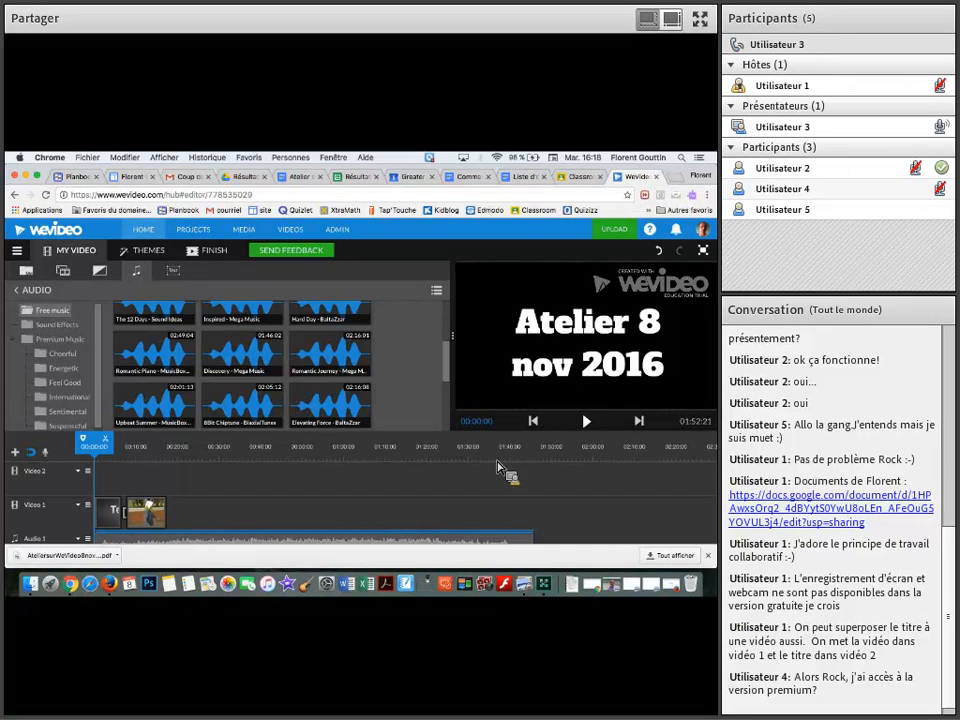
left_click(588, 423)
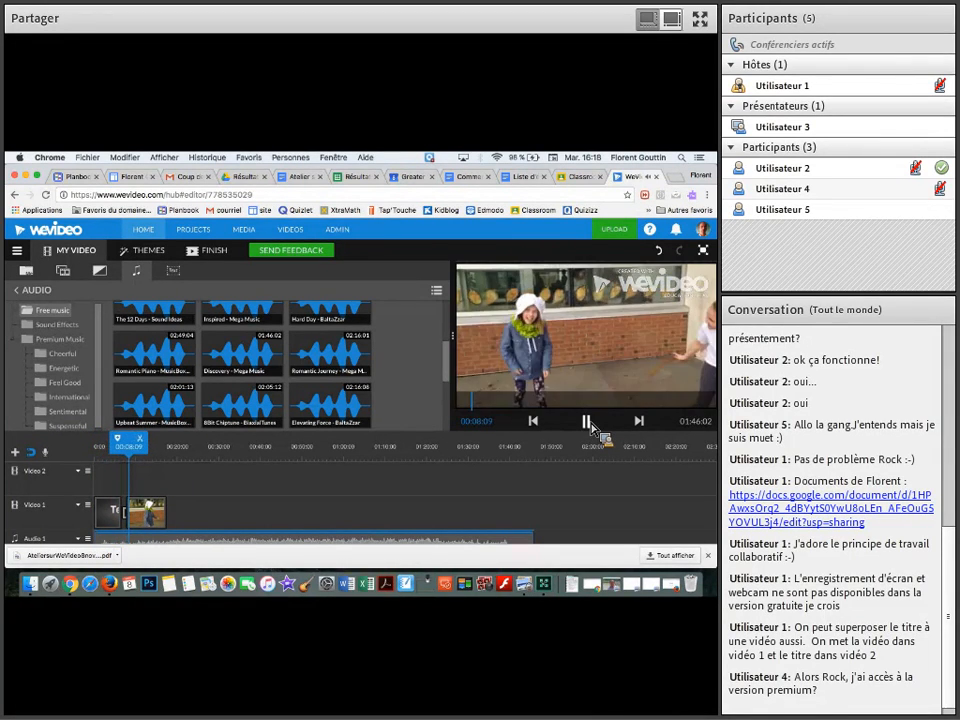
left_click(589, 424)
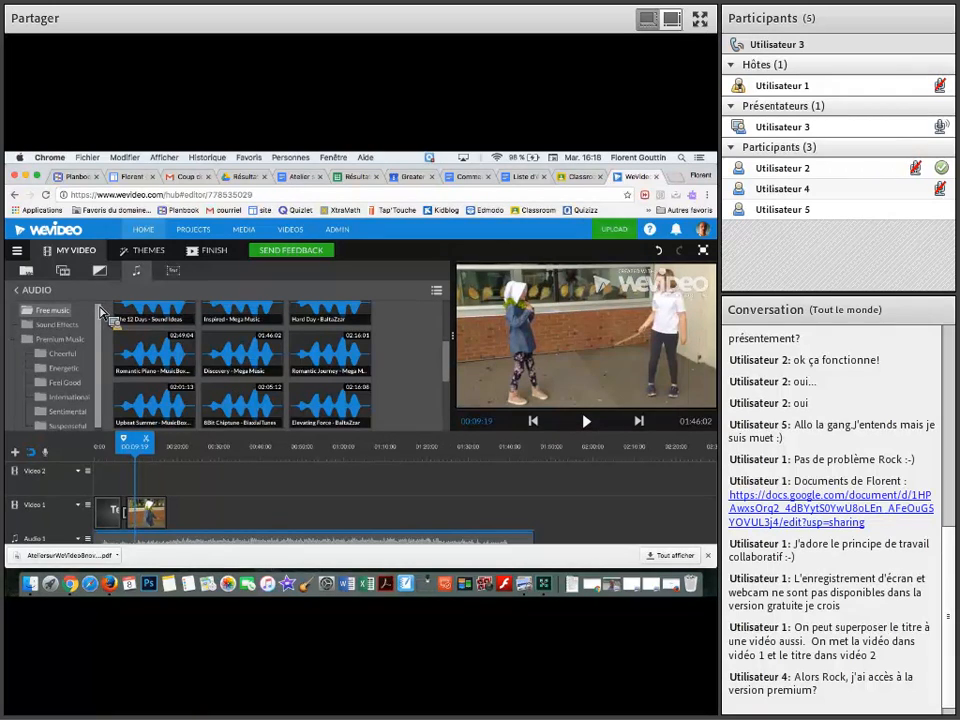
Add the Fichier_009 video directly after Fichier_005 on Video 1 and place a Cross dissolve transition between them
left_click(33, 276)
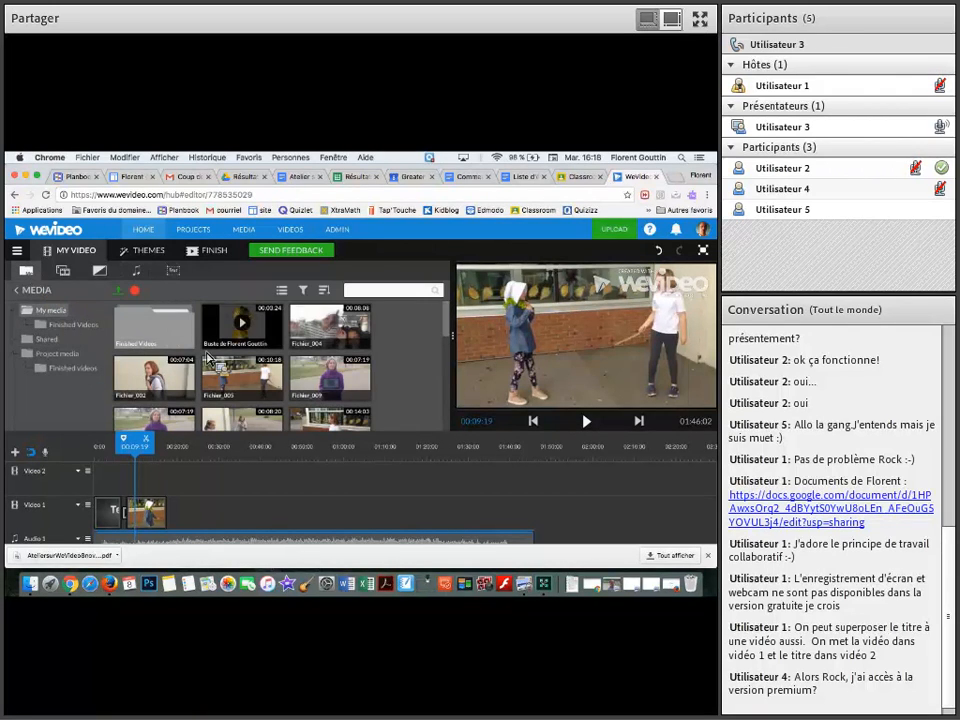
left_click_drag(308, 385, 186, 522)
left_click(99, 271)
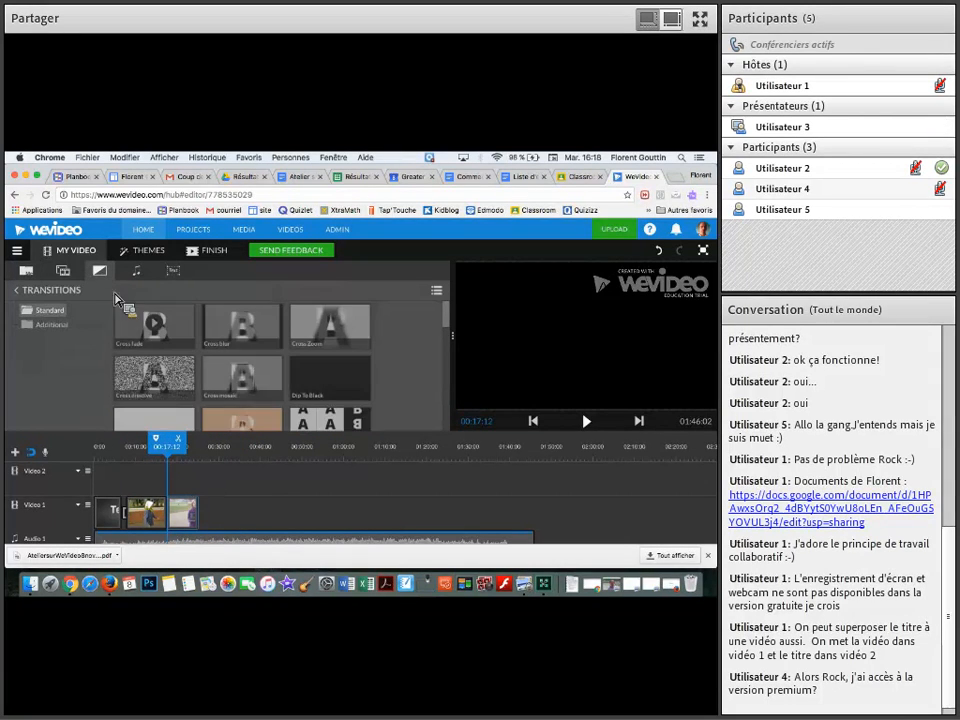
left_click(173, 379)
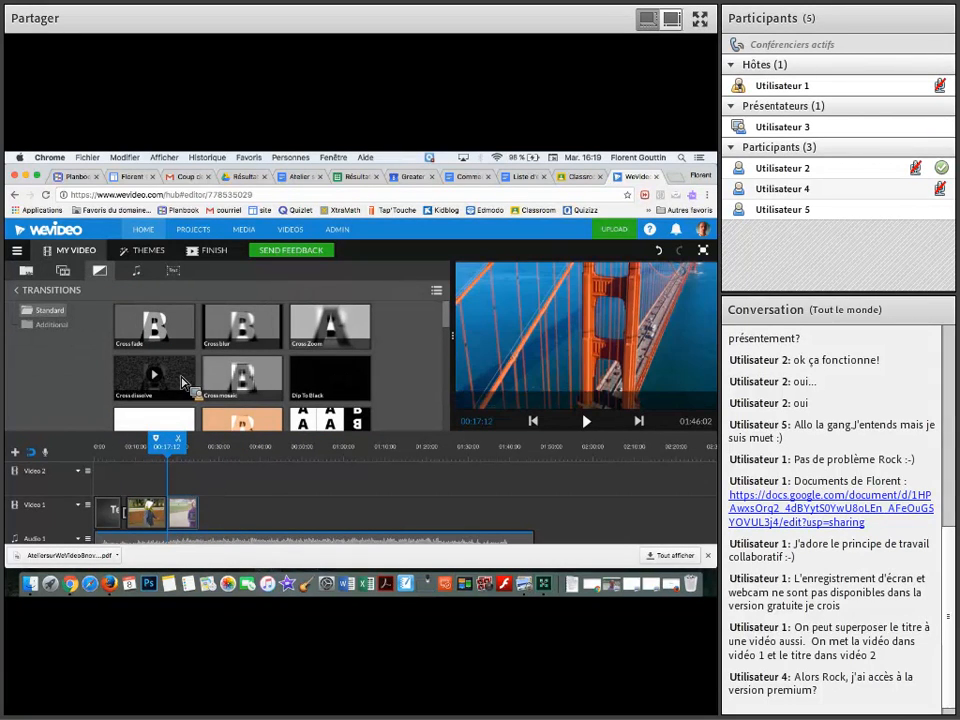
left_click_drag(183, 382, 183, 520)
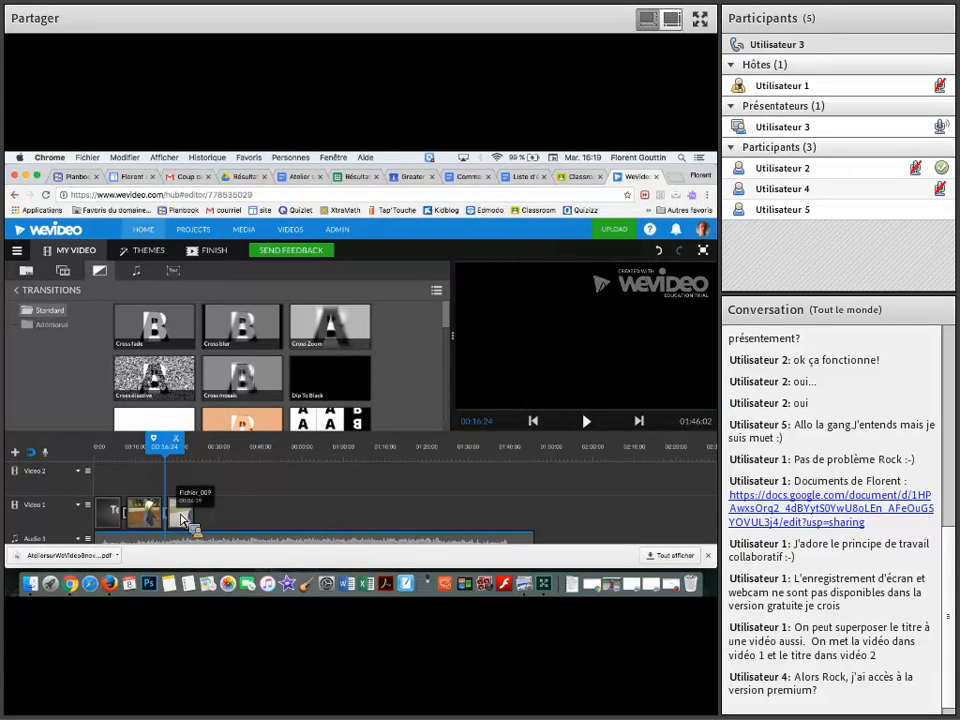
Play the timeline from 00:11:21 across the Cross dissolve transition up to 00:21:09
left_click_drag(177, 449, 155, 449)
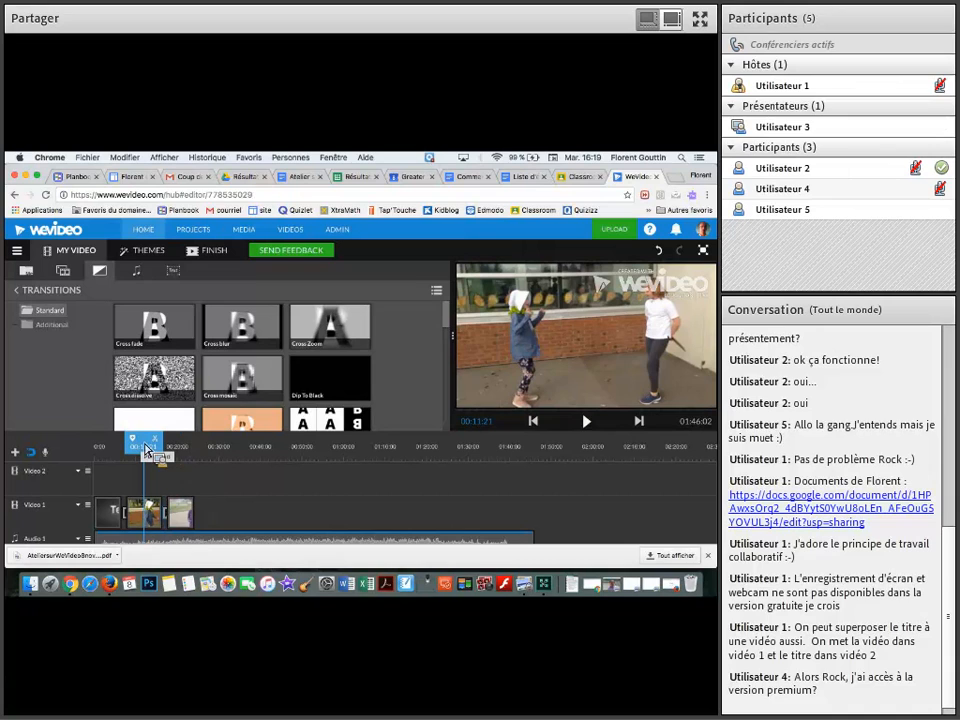
key("space")
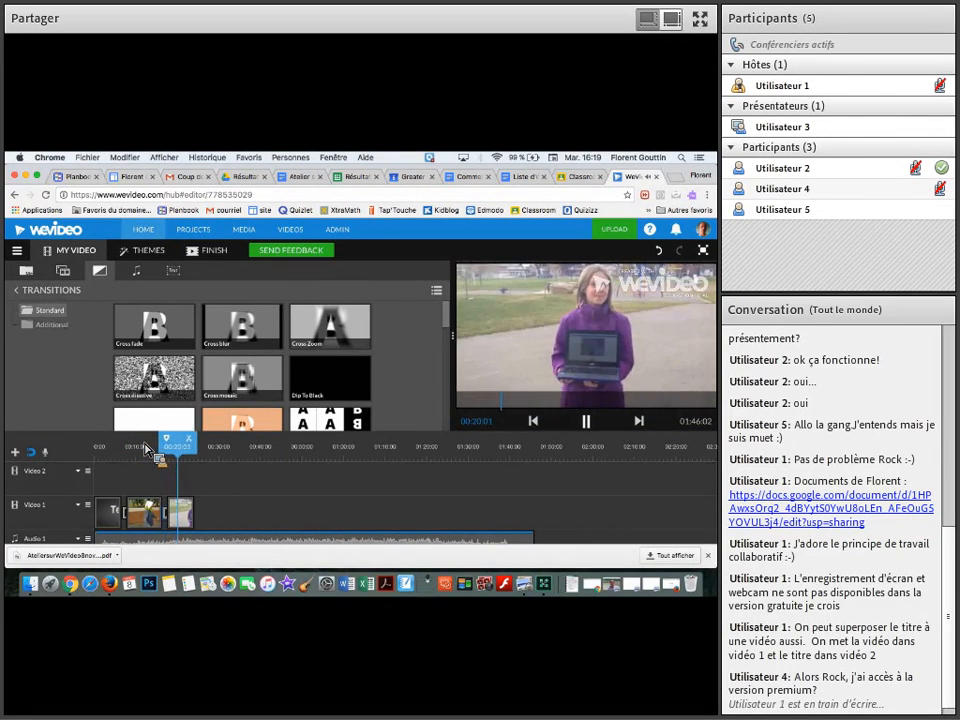
key("space")
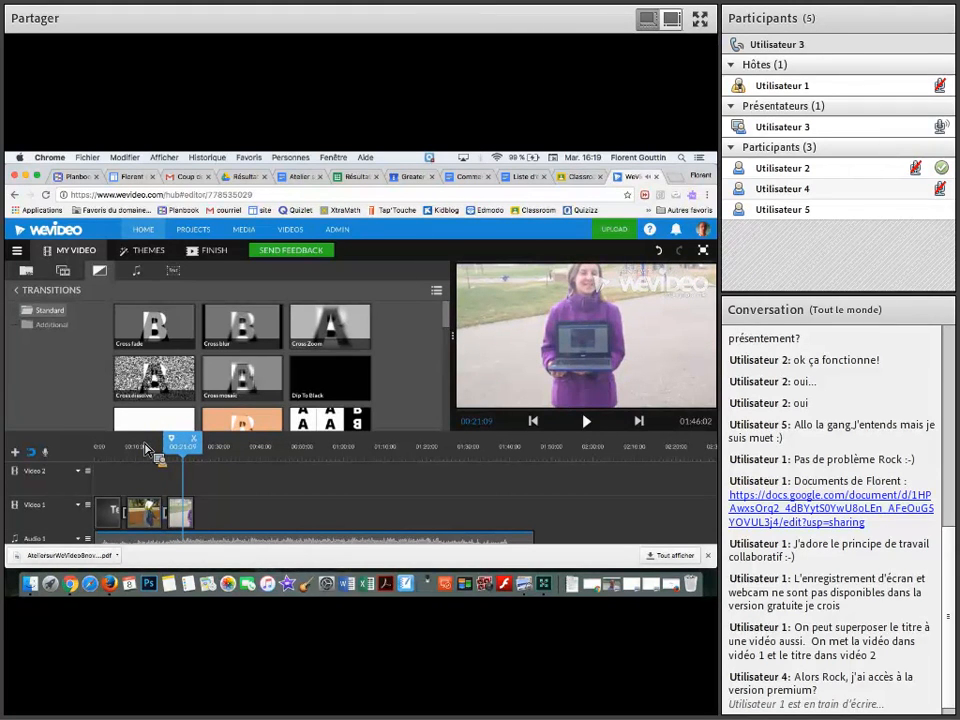
Split the Fichier_005 clip on Video 1 at 00:11:23
left_click(148, 515)
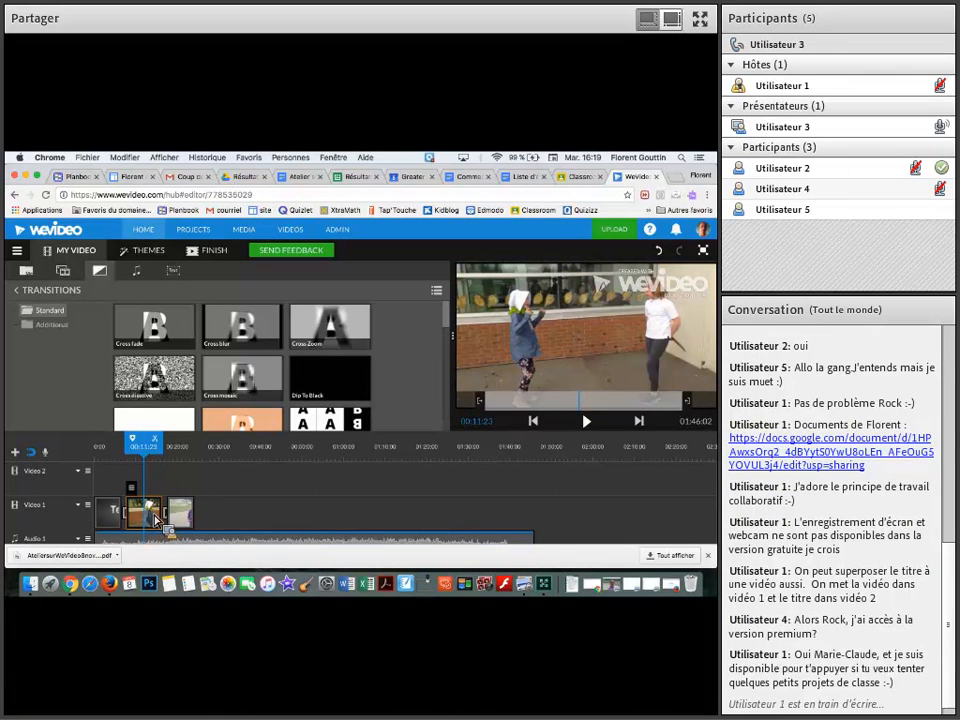
left_click_drag(155, 515, 163, 447)
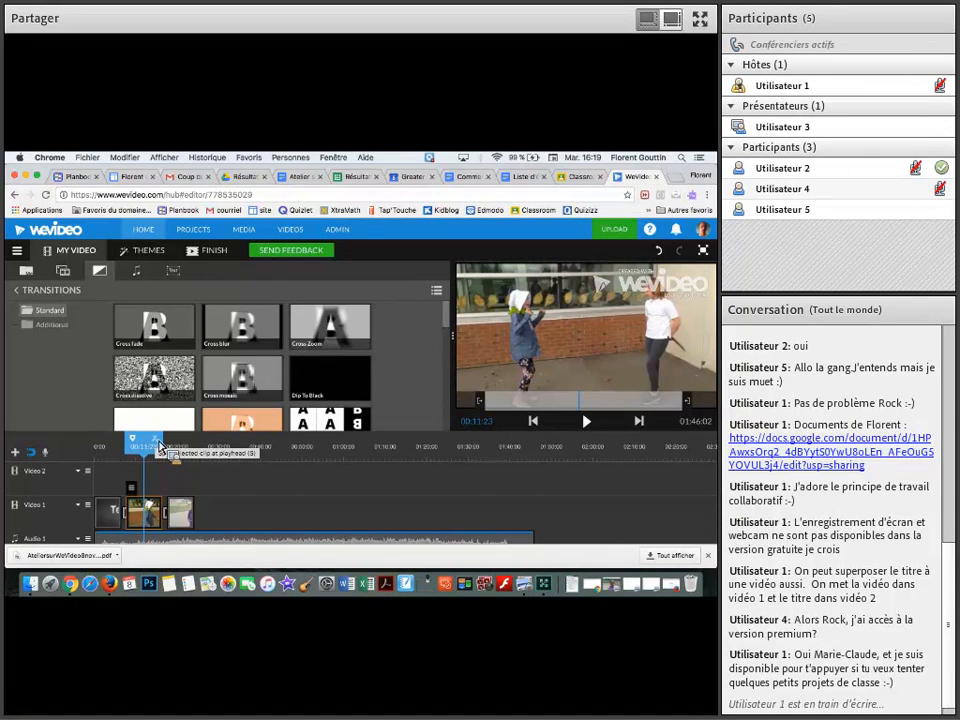
left_click(160, 445)
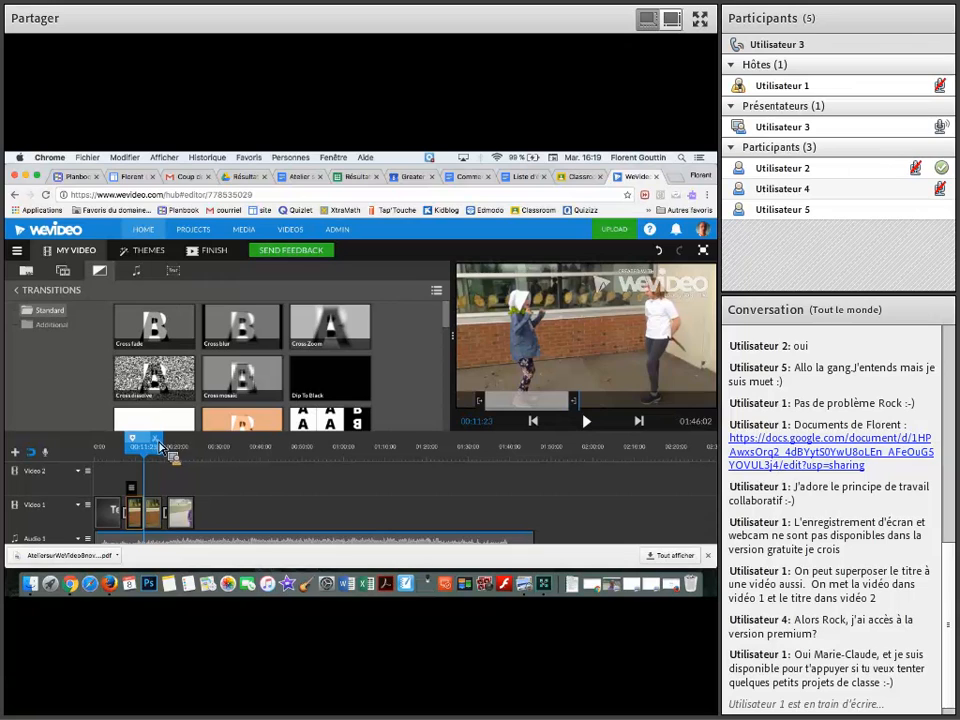
Delete the second part of the split Fichier_005 clip and undo the deletion
left_click(158, 522)
left_click(145, 522)
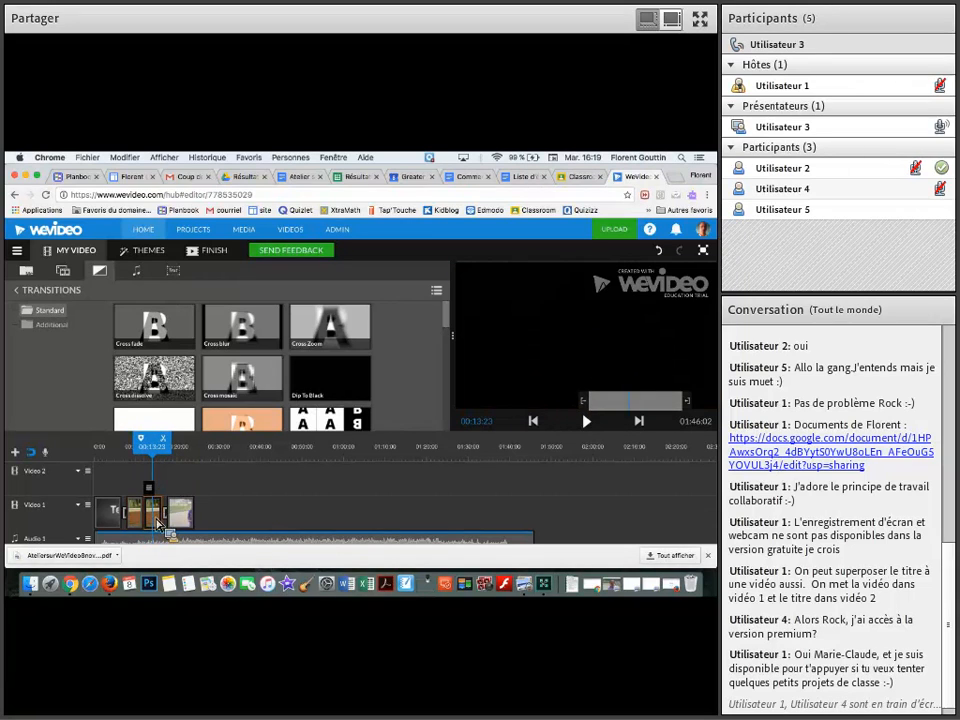
left_click(157, 522)
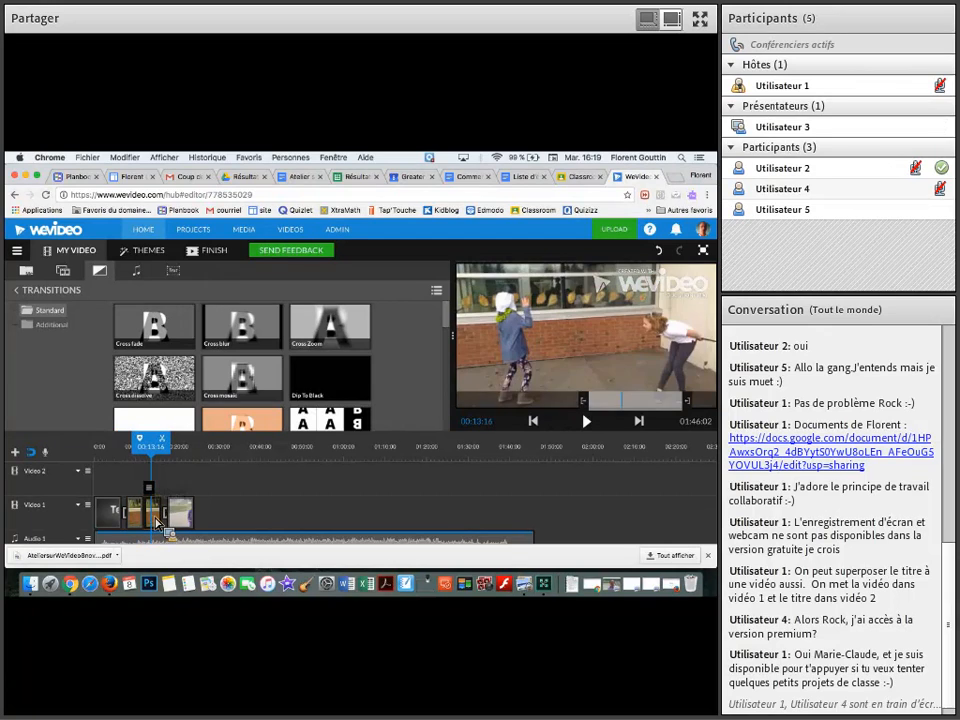
mouse_move(157, 522)
left_mouse_down()
mouse_move(175, 484)
mouse_move(193, 485)
mouse_move(157, 519)
left_mouse_up()
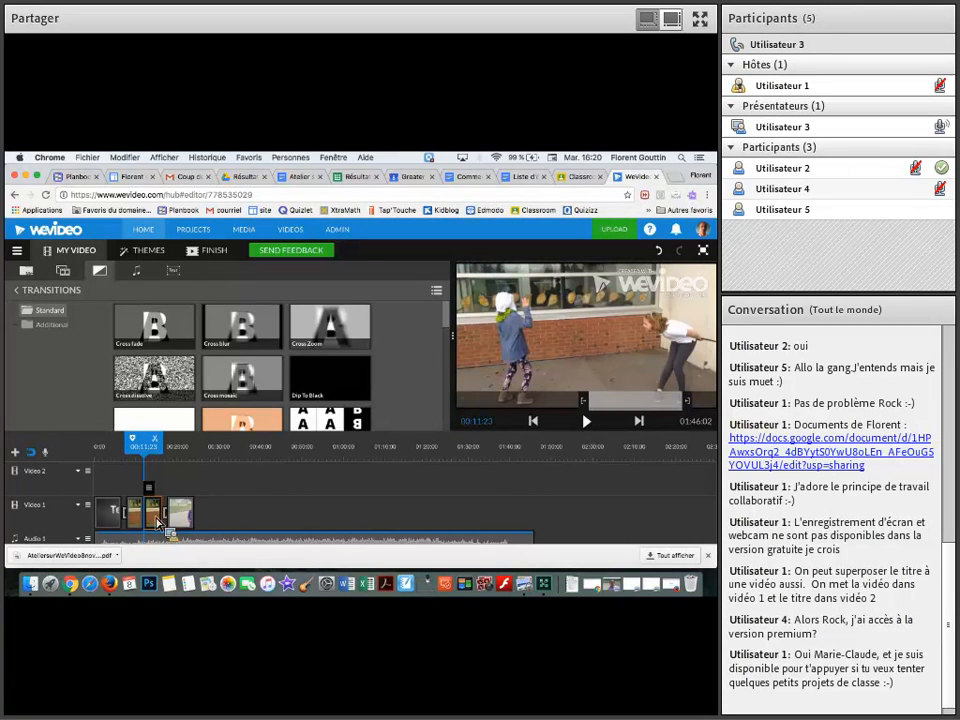
key("Delete")
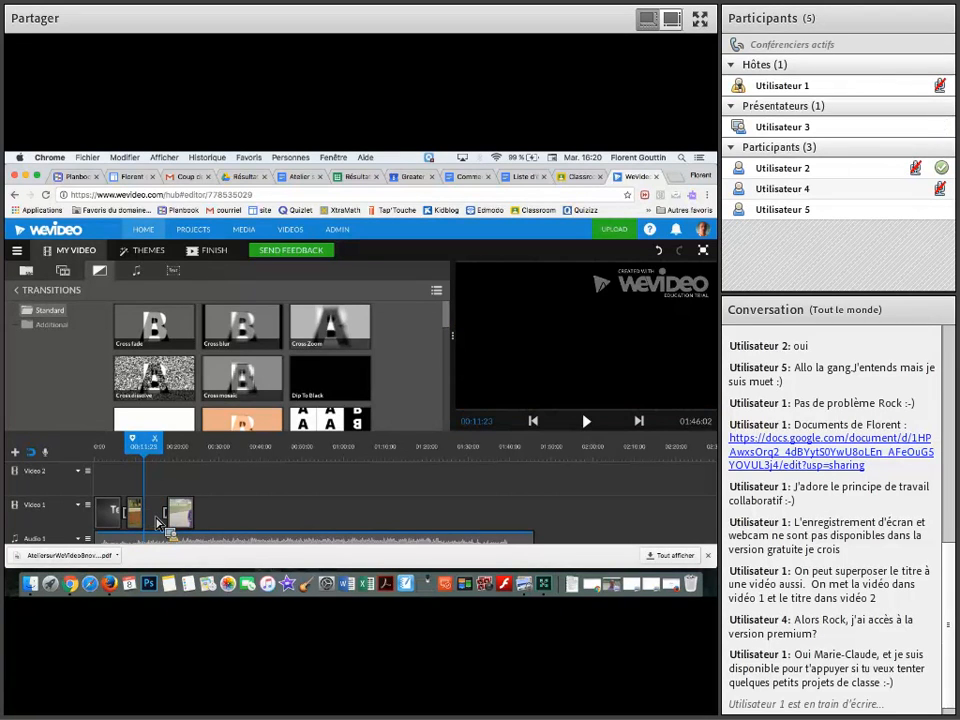
key("super+z")
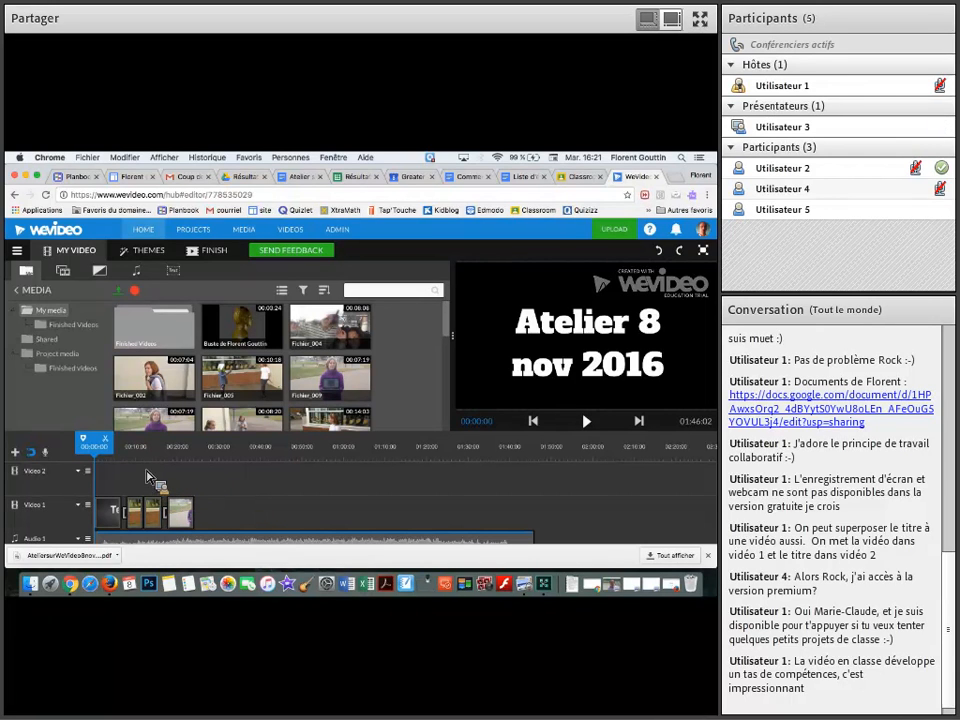
Play the video from the beginning up to 00:10:24 and split the first part of Fichier_005 at 00:10:07
key("space")
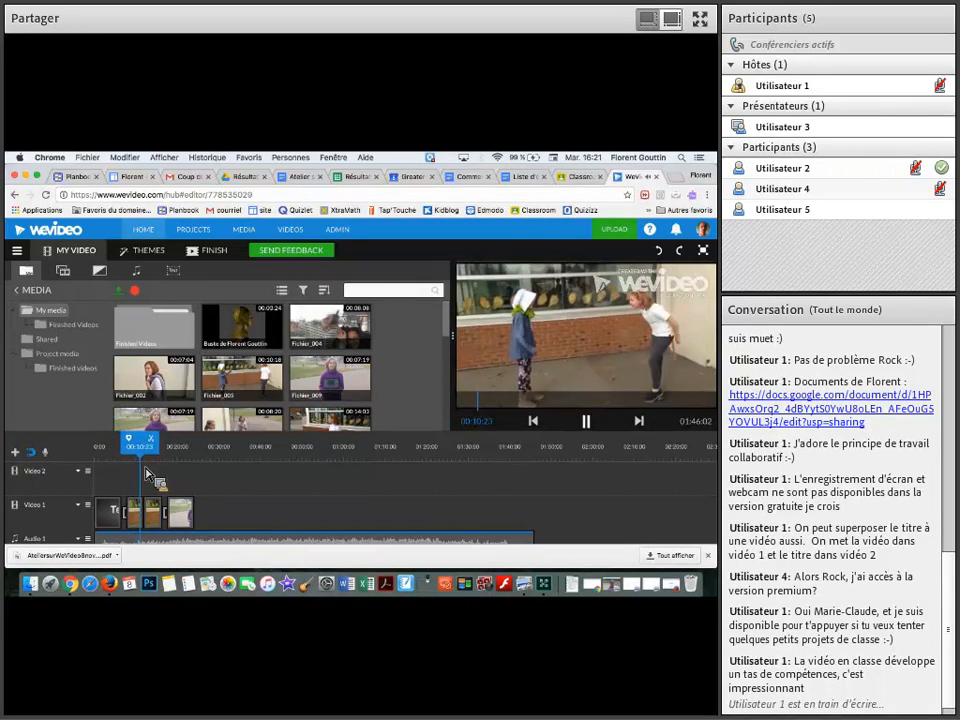
key("space")
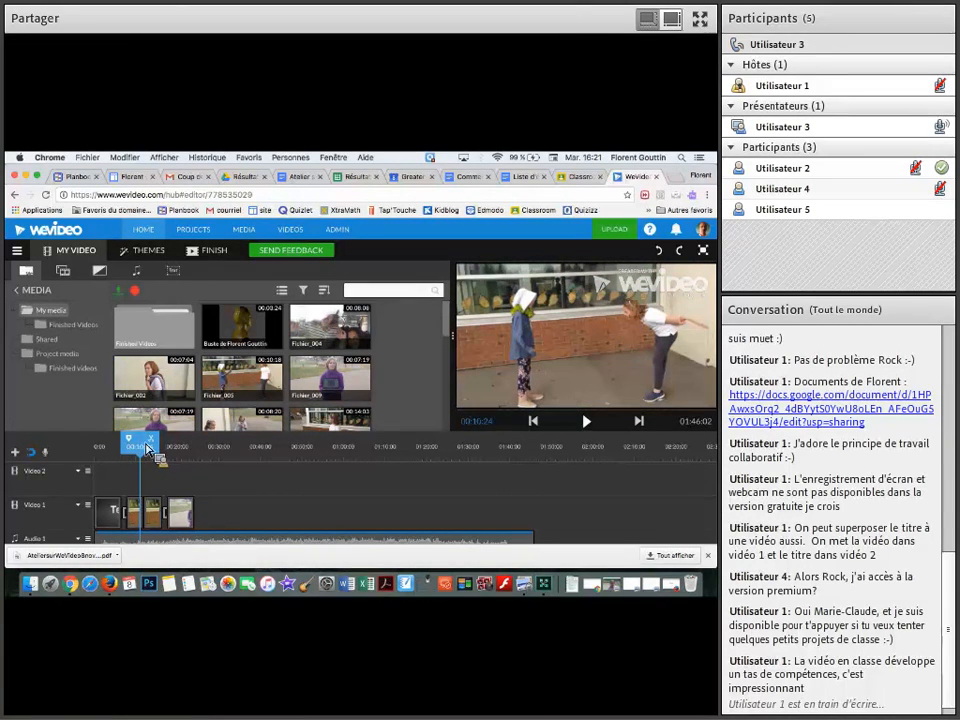
left_click_drag(147, 447, 144, 445)
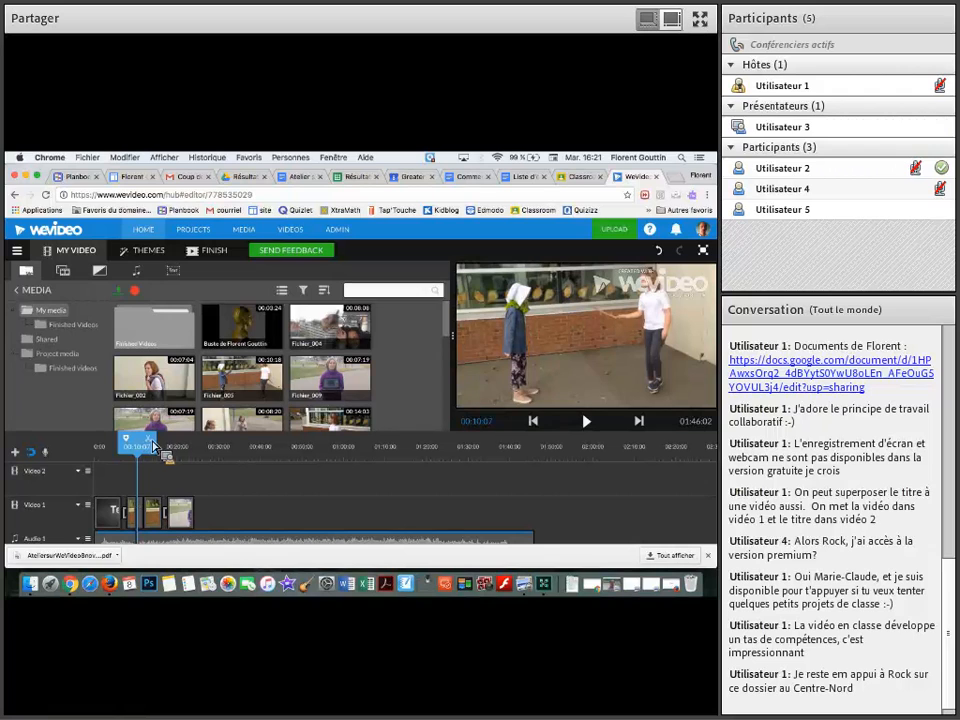
Move the last part of Fichier_005 to about 00:30:00 on Video 1 and its middle part directly behind the purple-jacket clip
left_click(152, 522)
left_click_drag(155, 527, 228, 515)
left_click(148, 522)
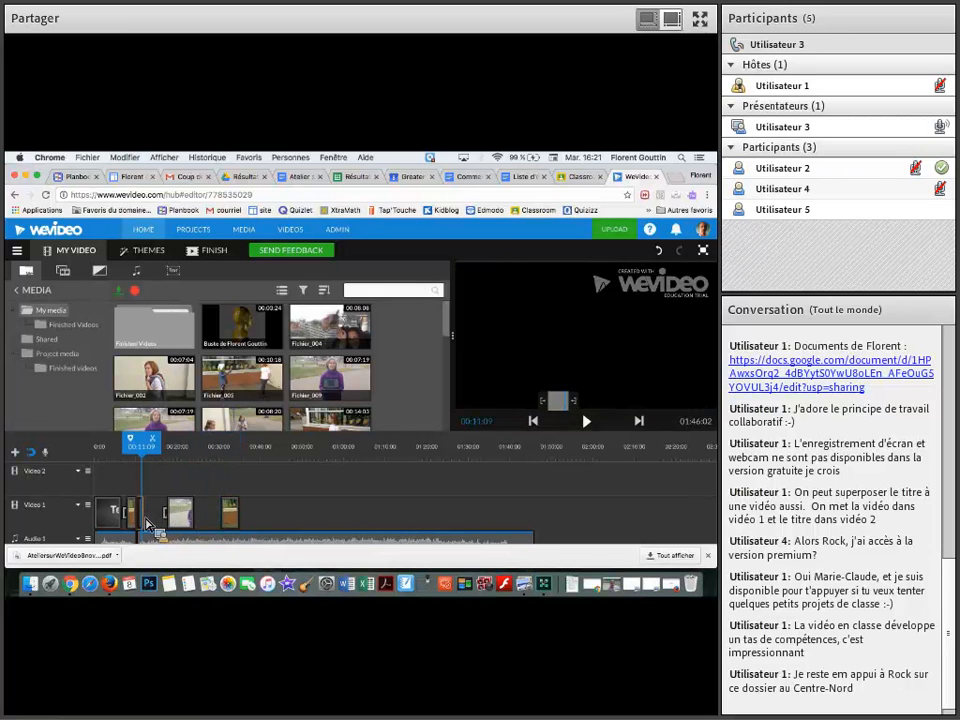
mouse_move(145, 522)
left_mouse_down()
mouse_move(167, 516)
mouse_move(143, 521)
left_mouse_up()
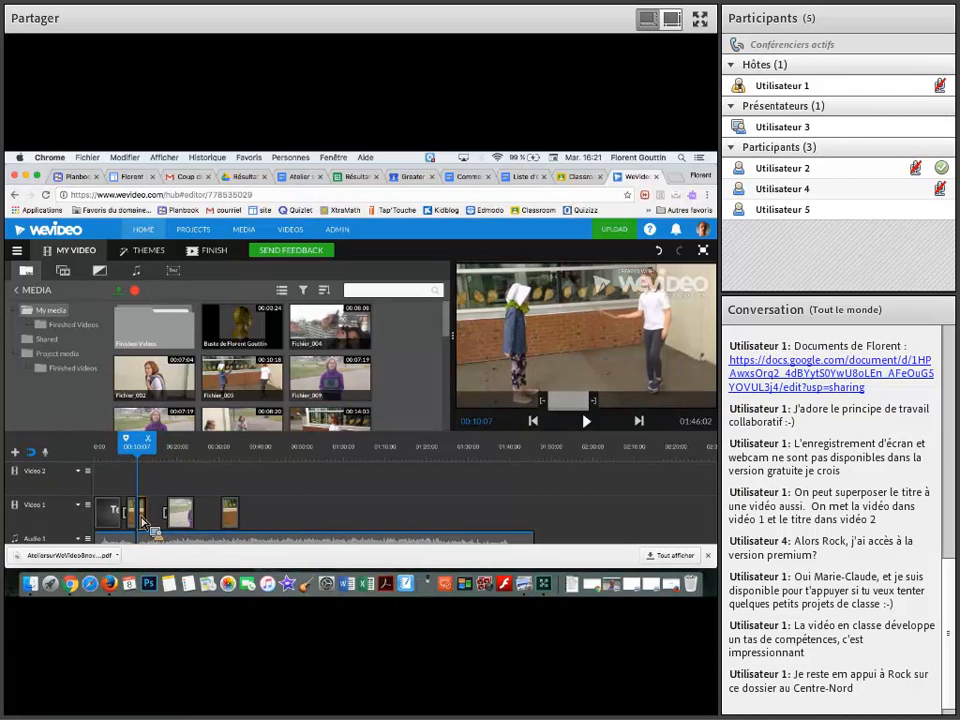
left_click(146, 523)
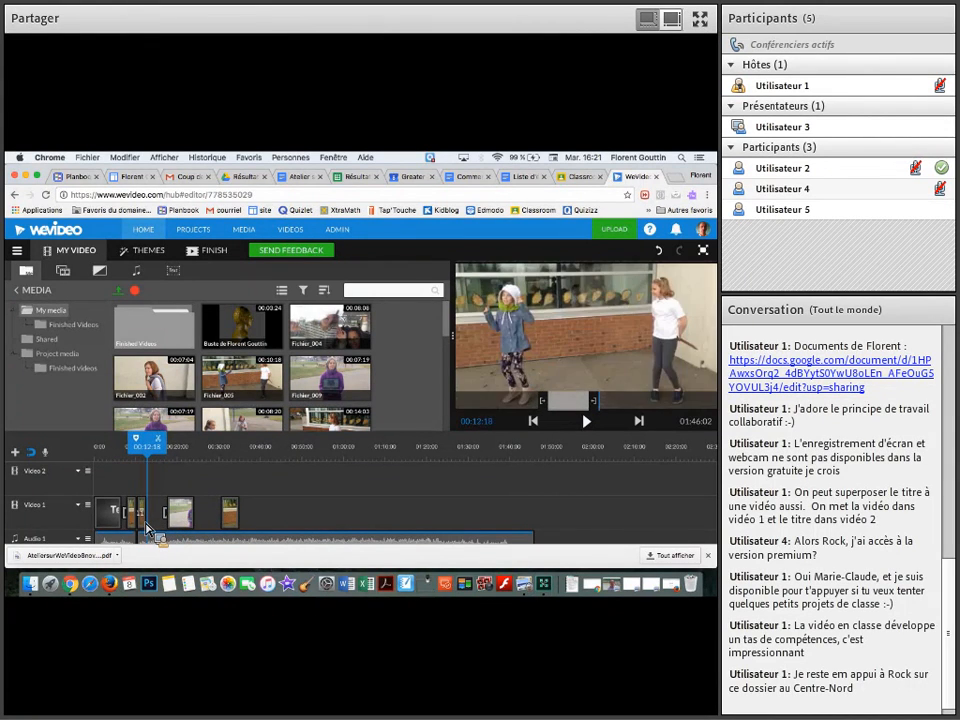
left_click_drag(146, 527, 173, 521)
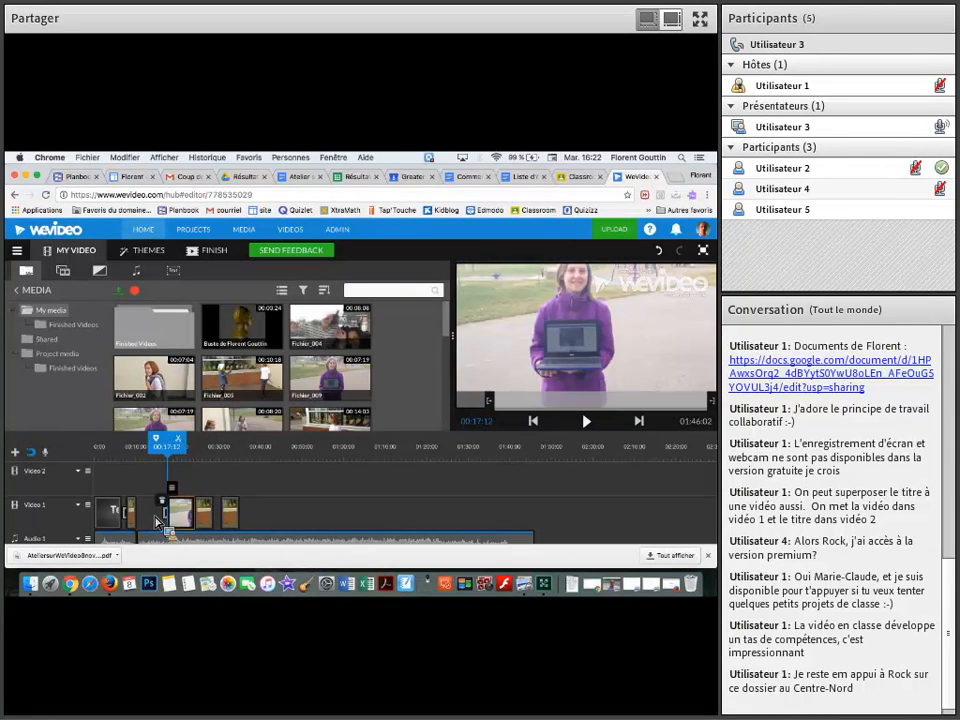
Open and close the settings of the Cross dissolve transition in front of the purple-jacket clip
double_click(156, 519)
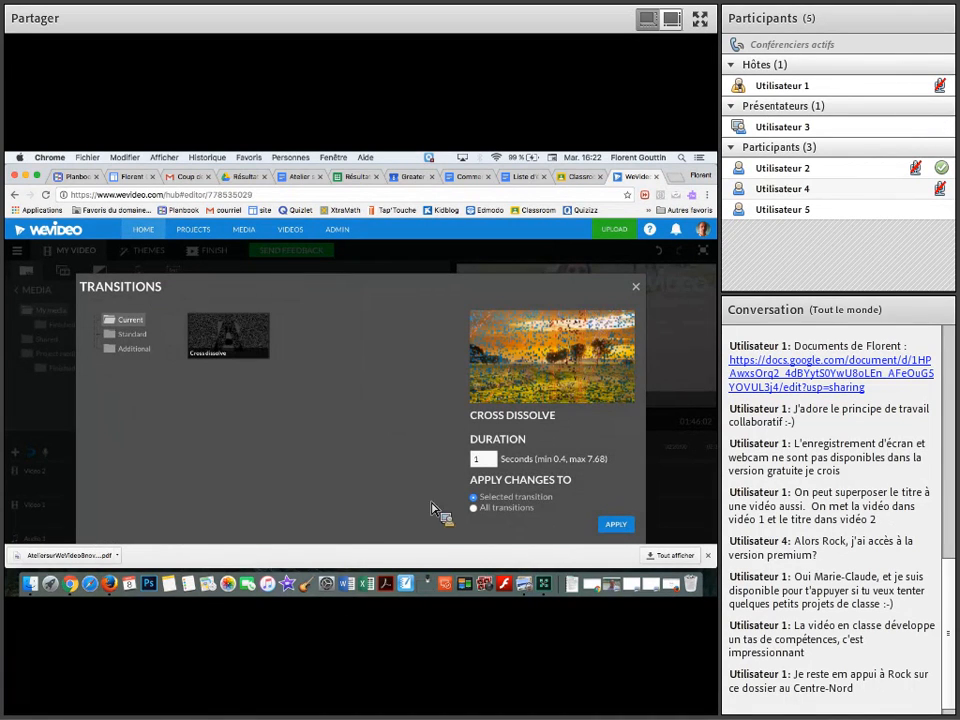
left_click(635, 286)
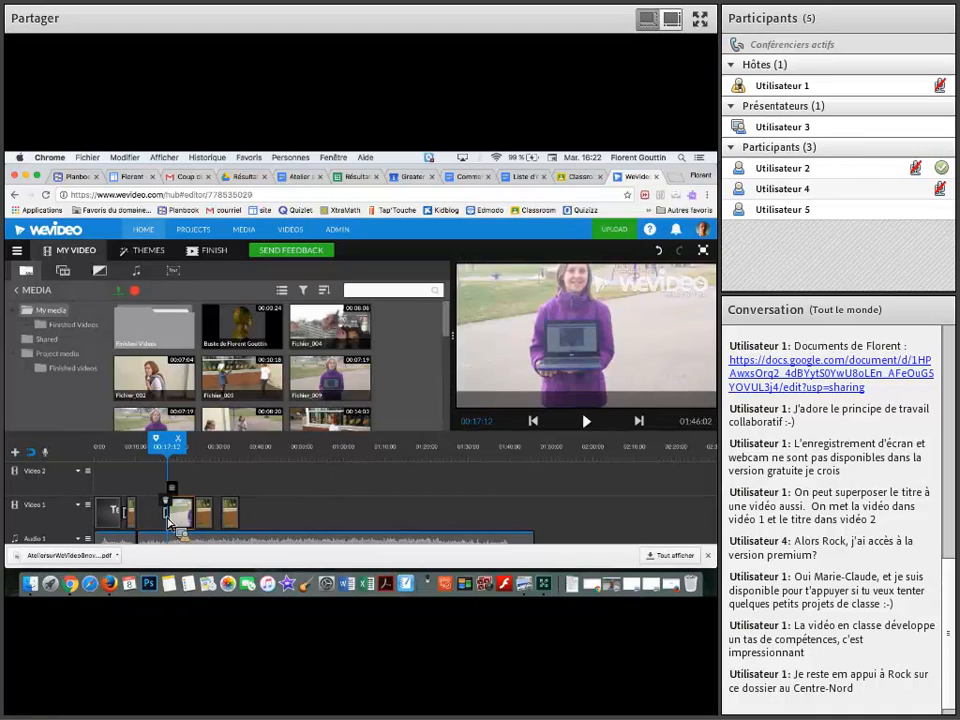
double_click(167, 520)
left_click(636, 288)
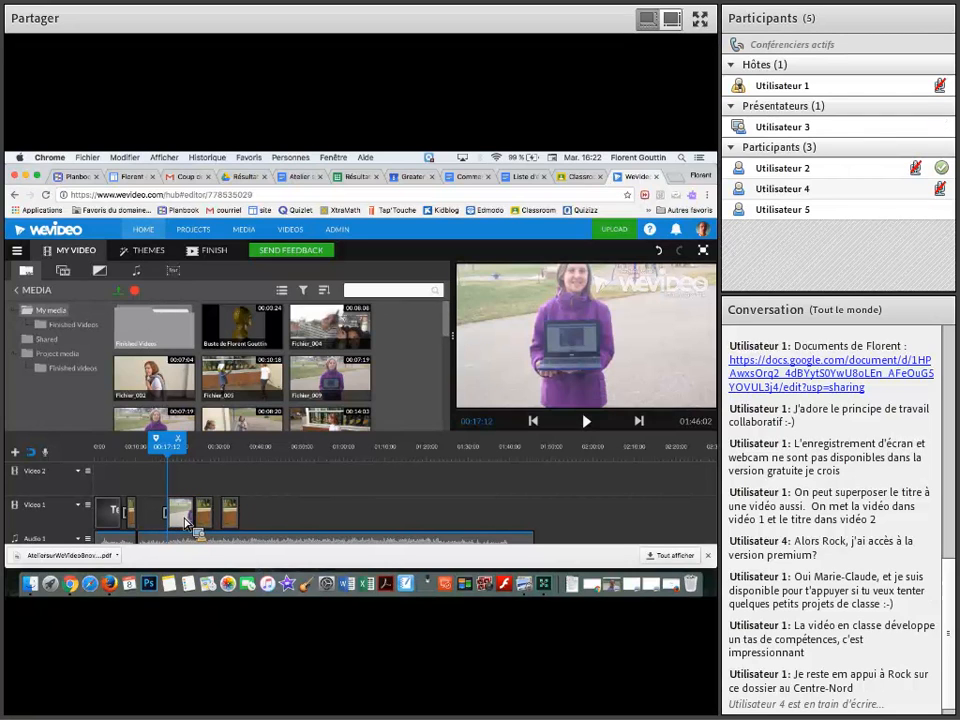
Remove the Cross dissolve transition at the start of the purple-jacket clip on Video 1
left_click(193, 528)
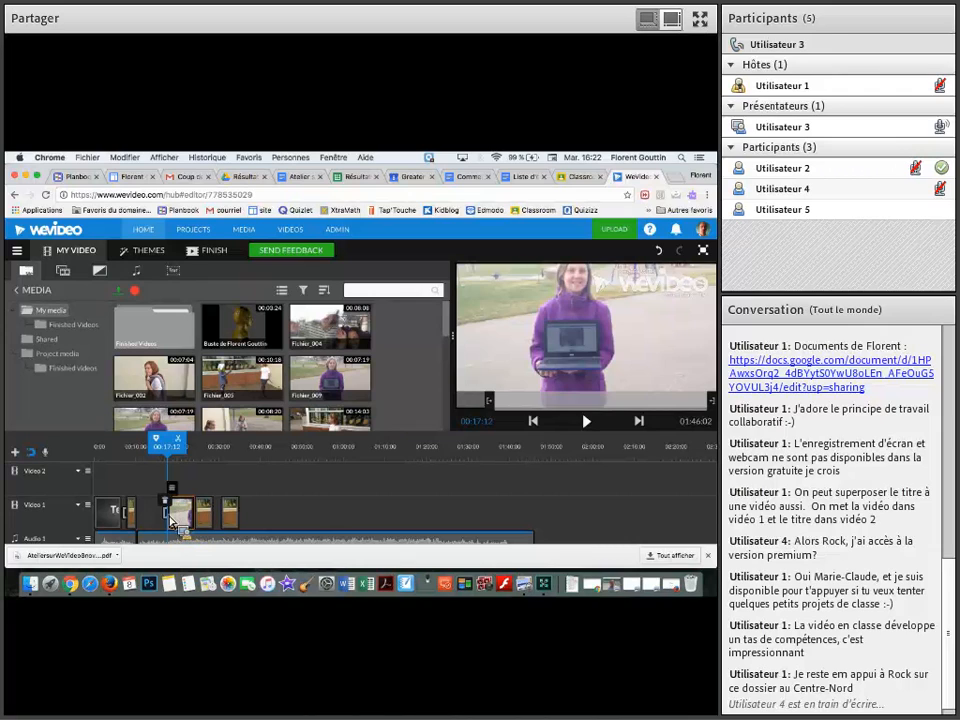
left_click_drag(168, 516, 164, 514)
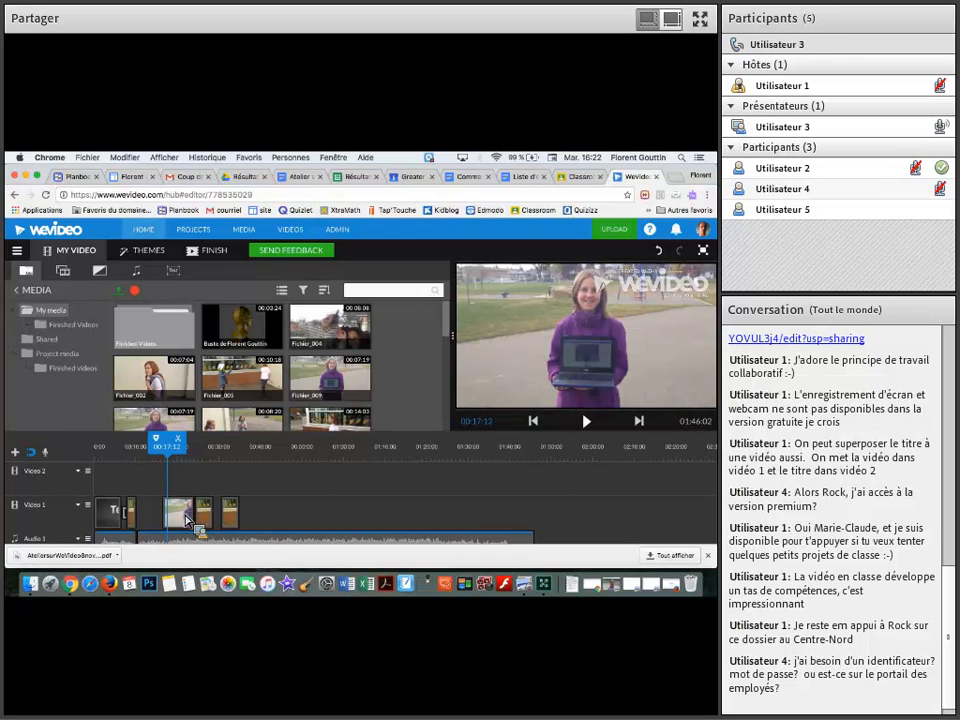
left_click(186, 512)
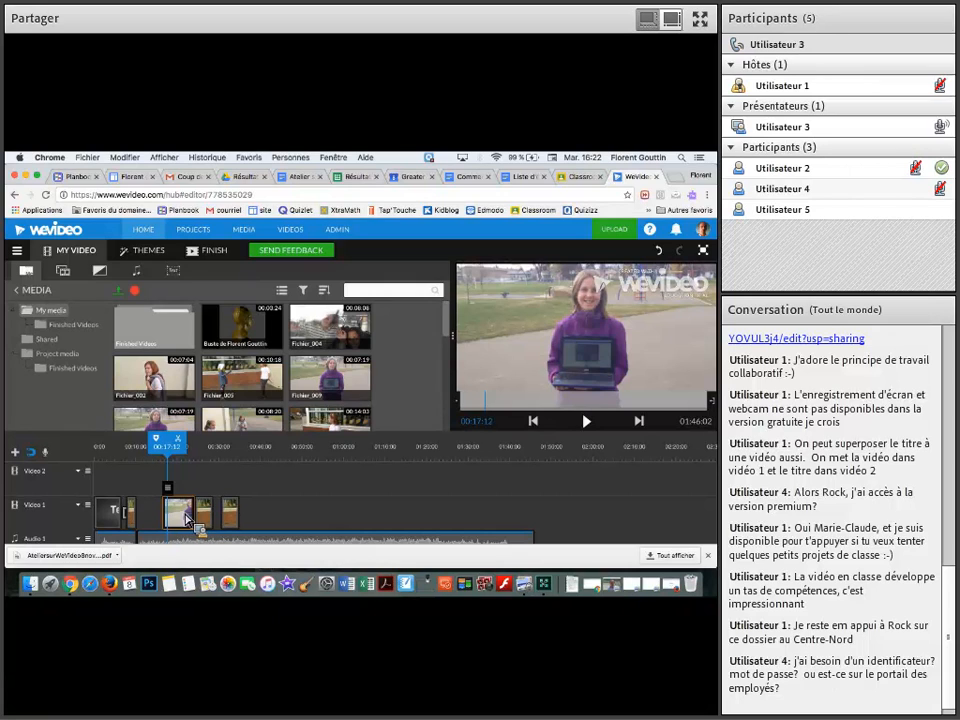
left_click_drag(186, 514, 160, 520)
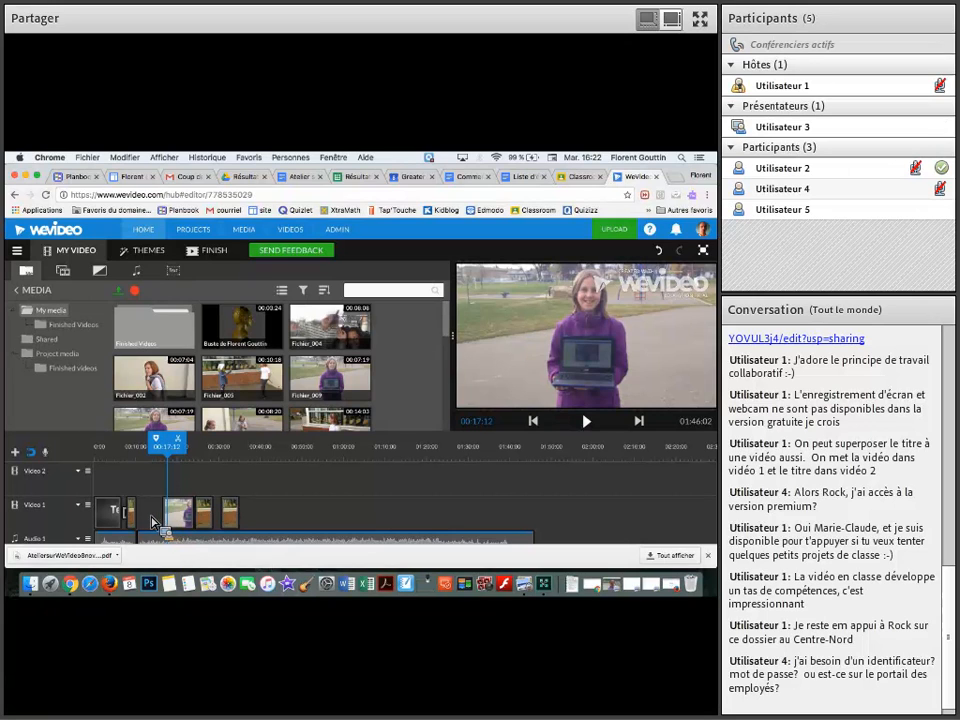
Play the moved Fichier_005 parts on the timeline up to 00:36:01
left_click(206, 514)
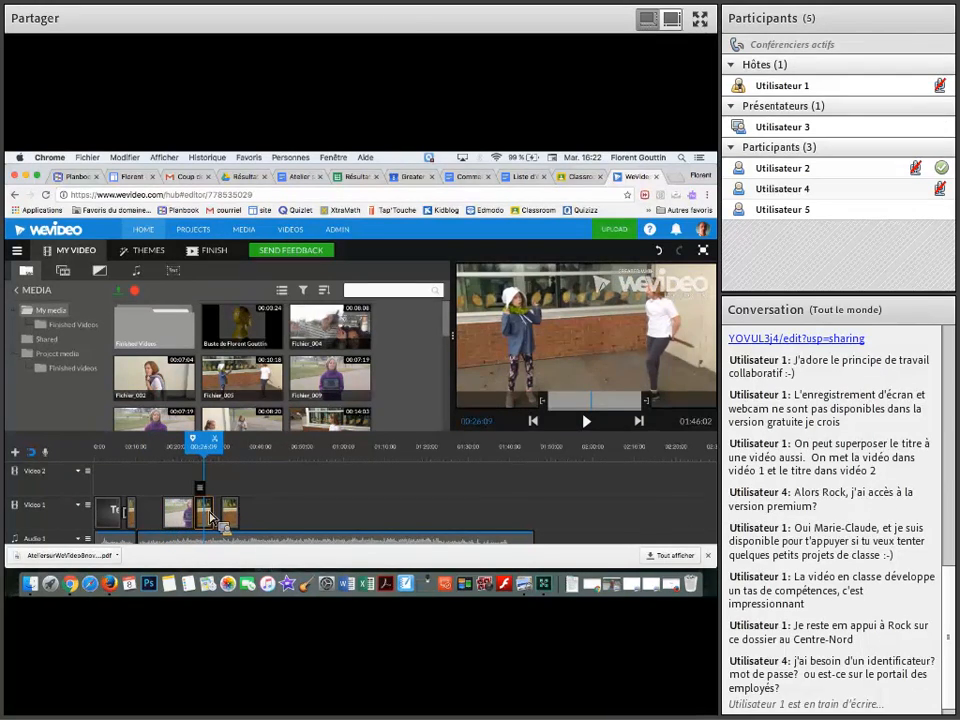
key("space")
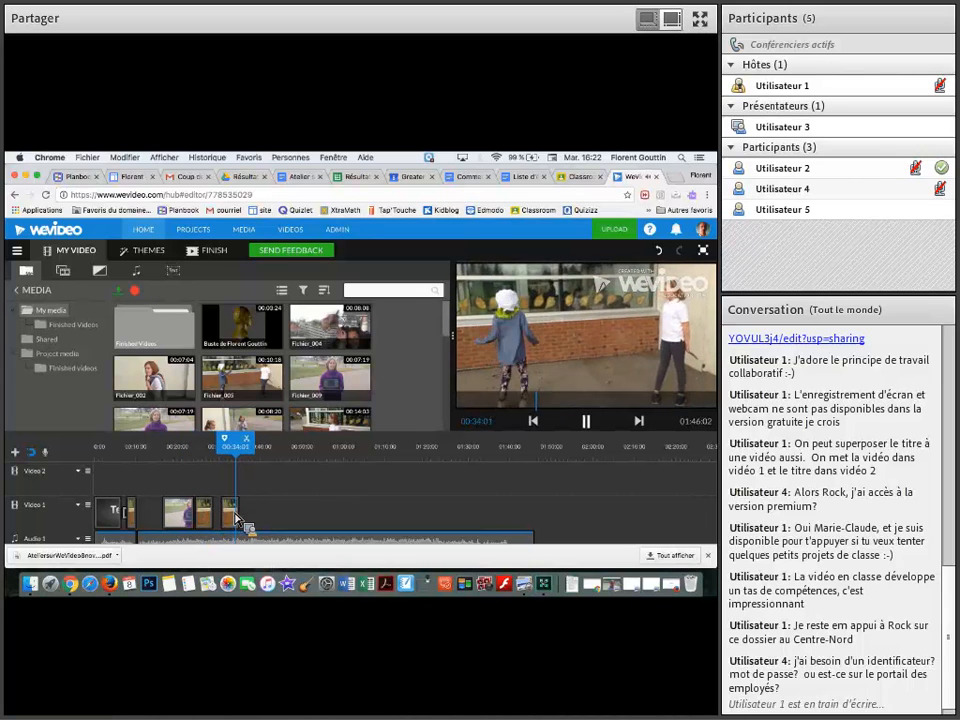
key("space")
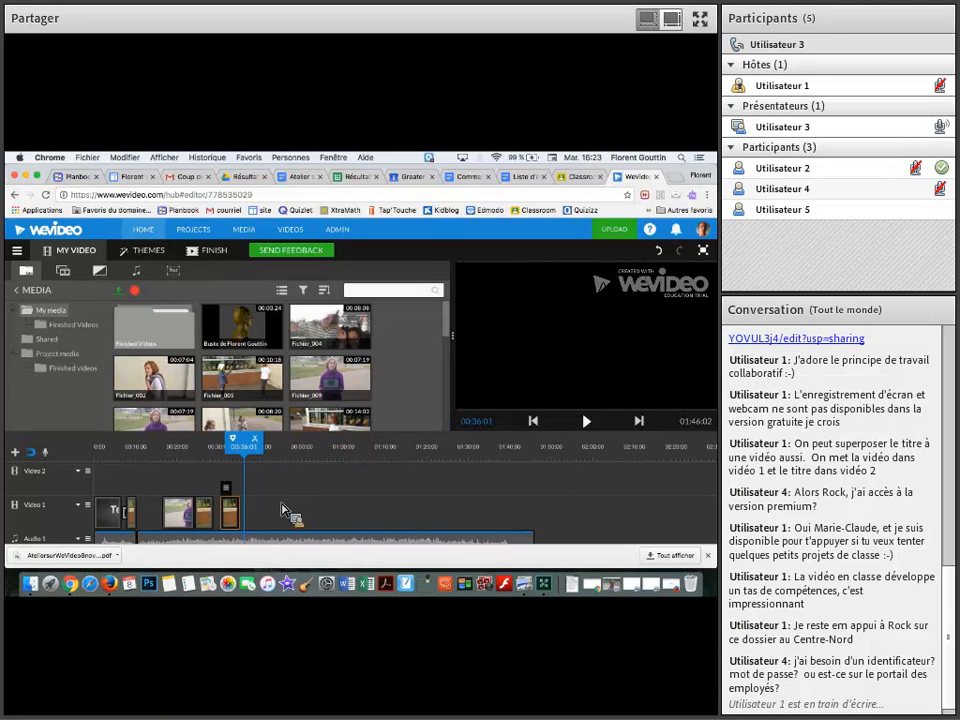
Undo the transition removal, the moves of the Fichier_005 parts and the split at 00:10:07
left_click(178, 515)
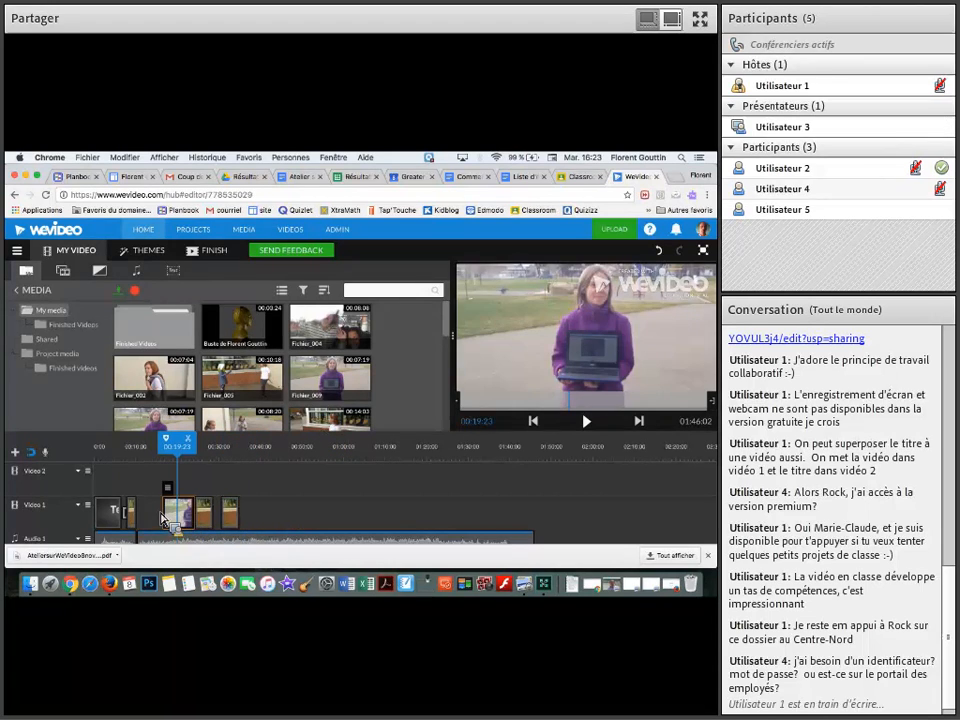
key("super+z")
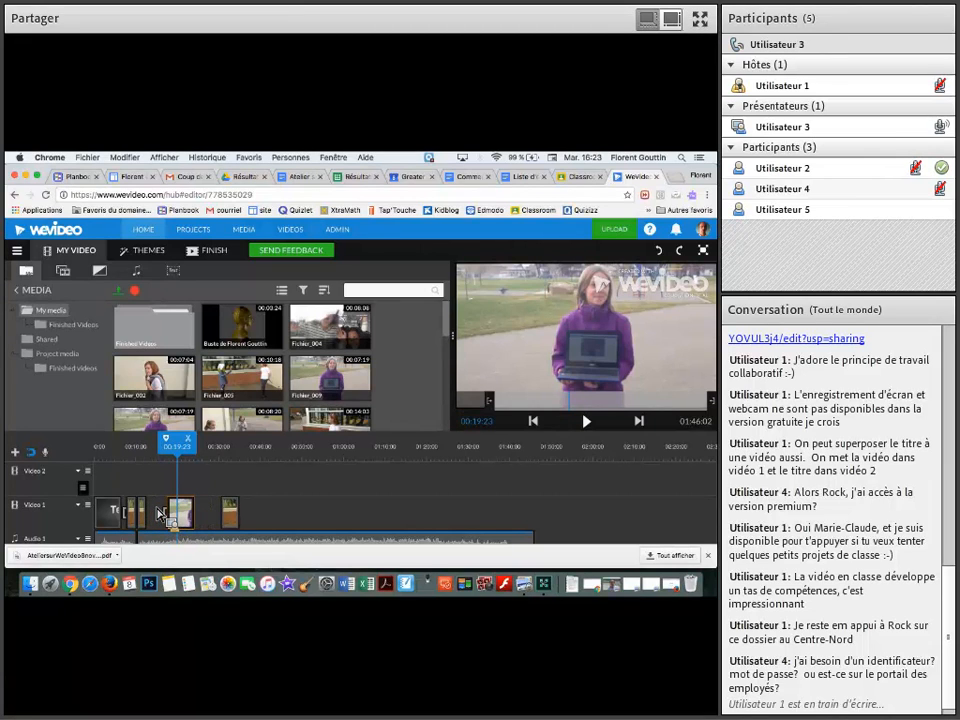
key("super+z")
key("super+z")
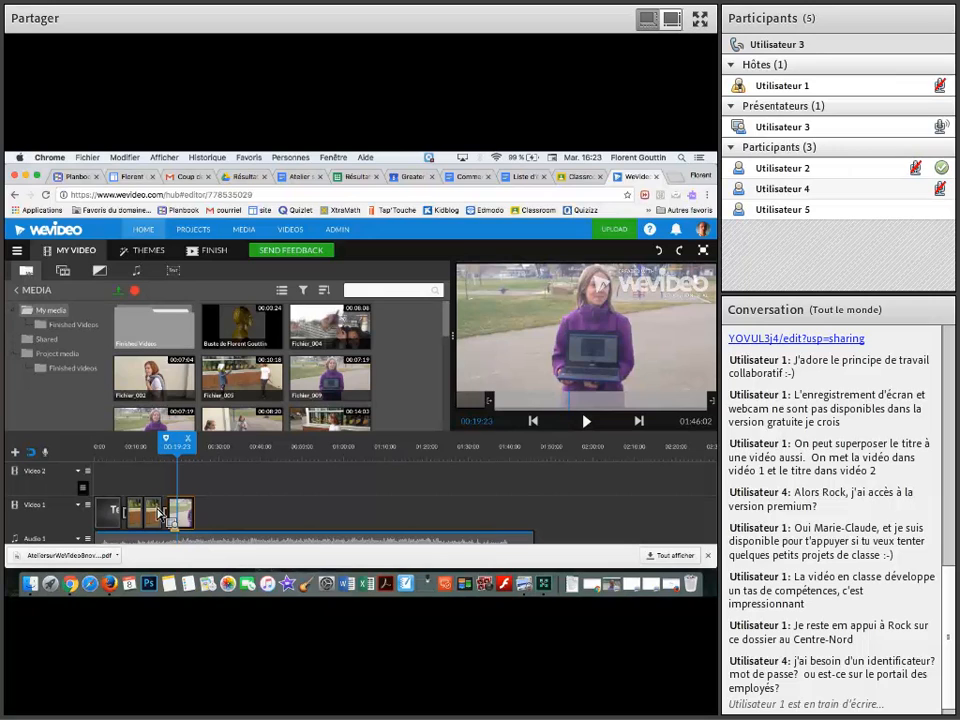
Move the purple-jacket clip to 00:28:11 on Video 1 and delete the second part of Fichier_005
left_click(194, 518)
left_click_drag(194, 518, 213, 522)
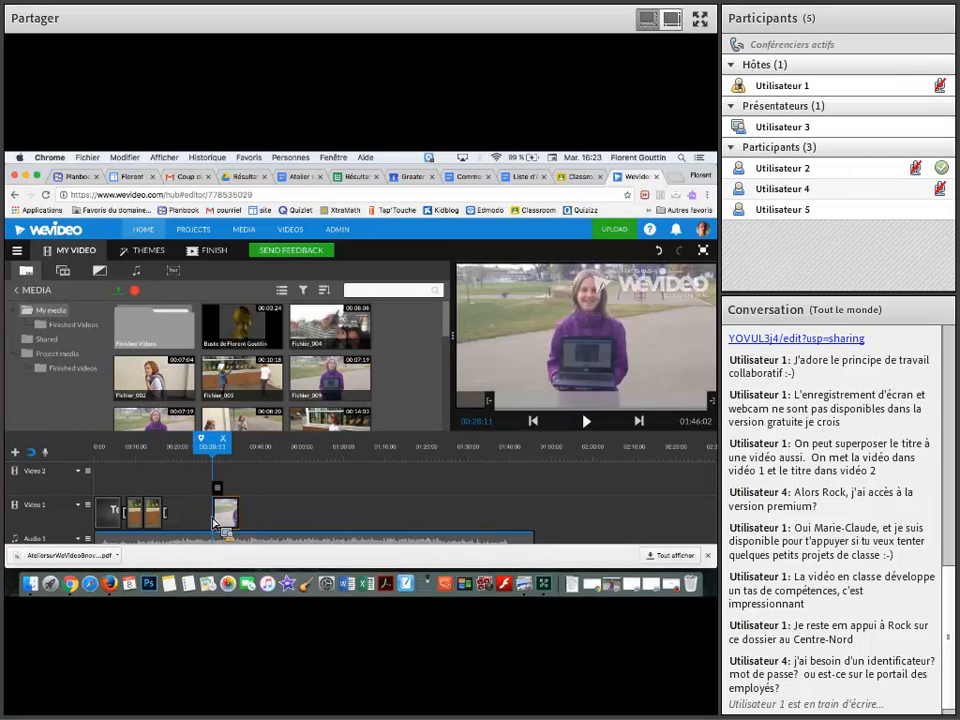
left_click(148, 516)
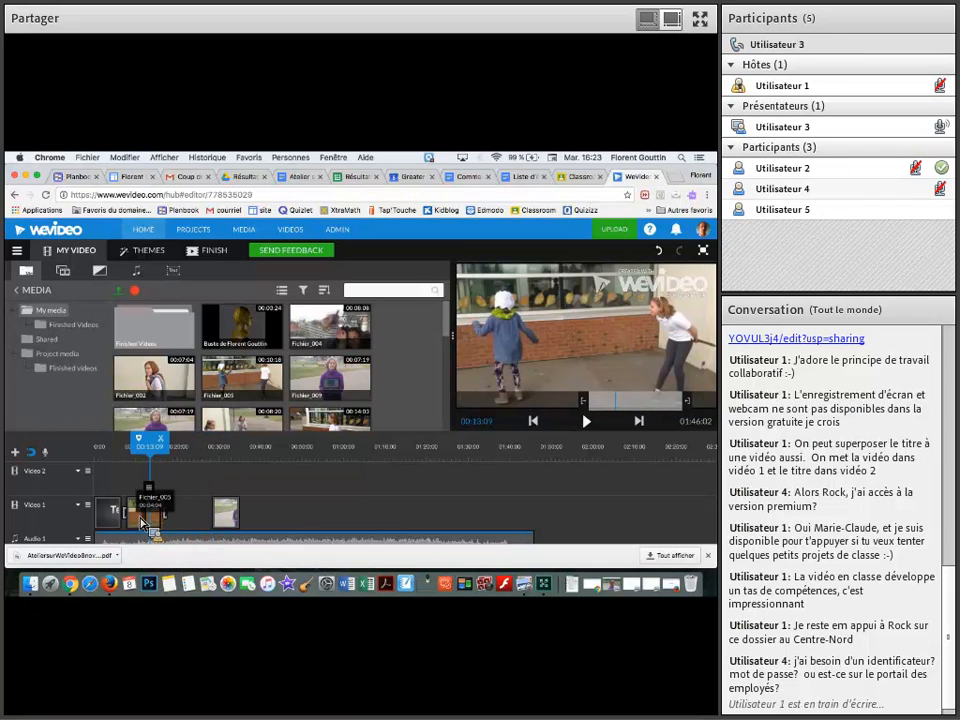
left_click(137, 516)
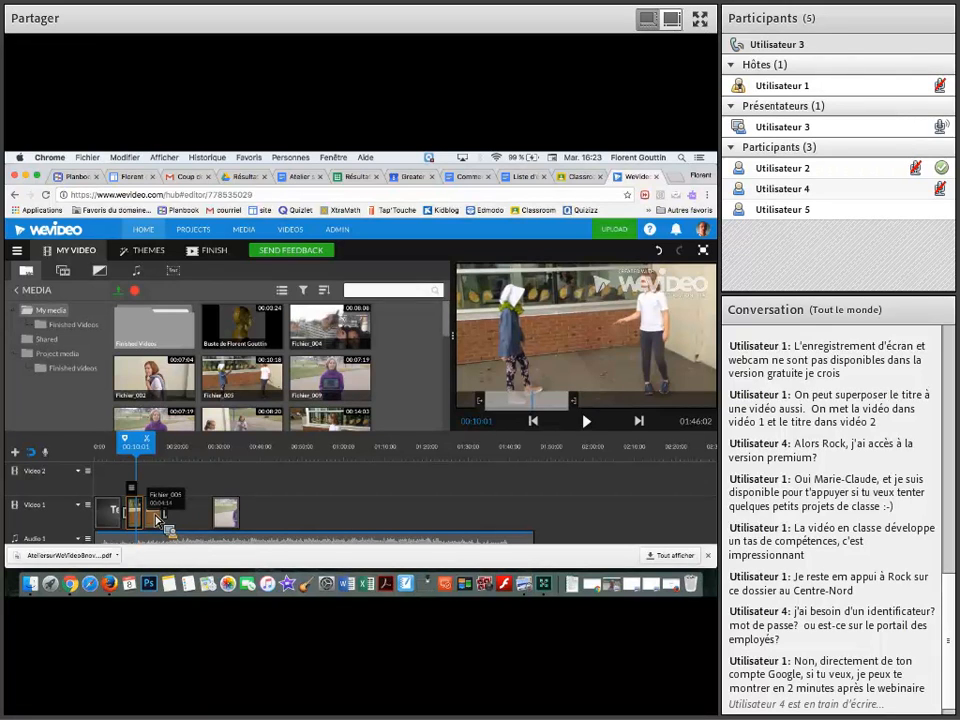
left_click(157, 519)
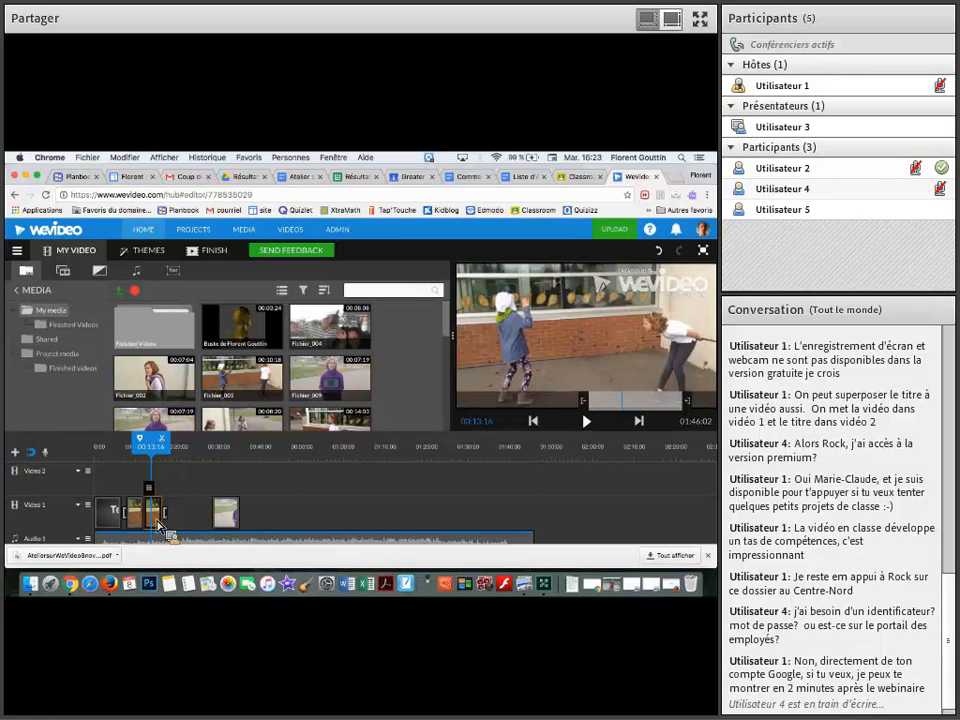
key("Delete")
Move the purple-jacket clip back to 00:14:06, shortly after the remaining Fichier_005 part
left_click(221, 515)
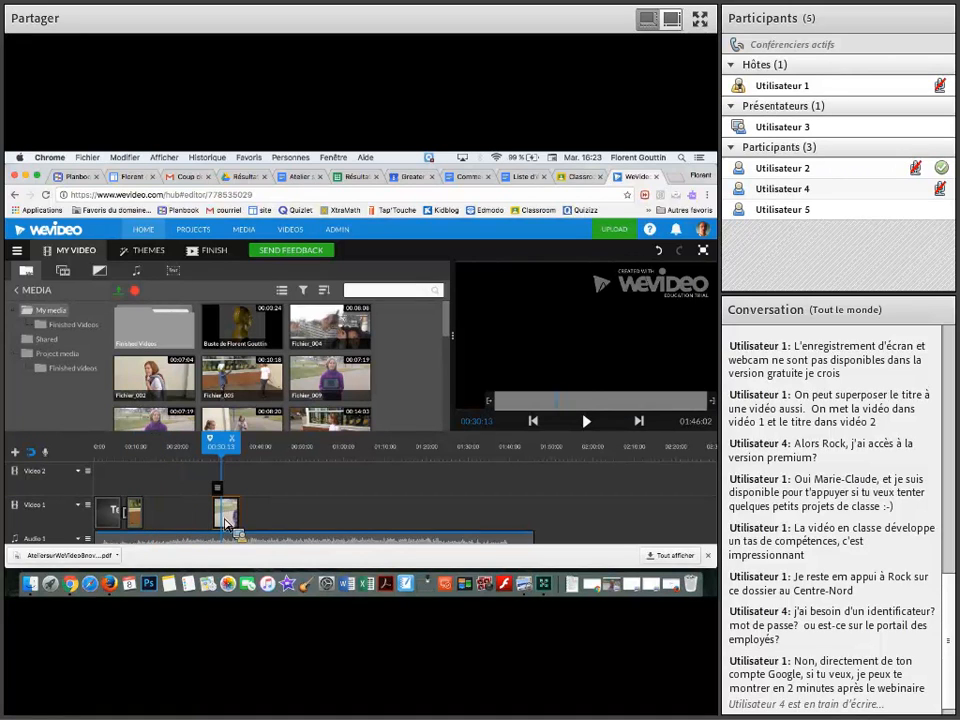
left_click_drag(240, 518, 182, 523)
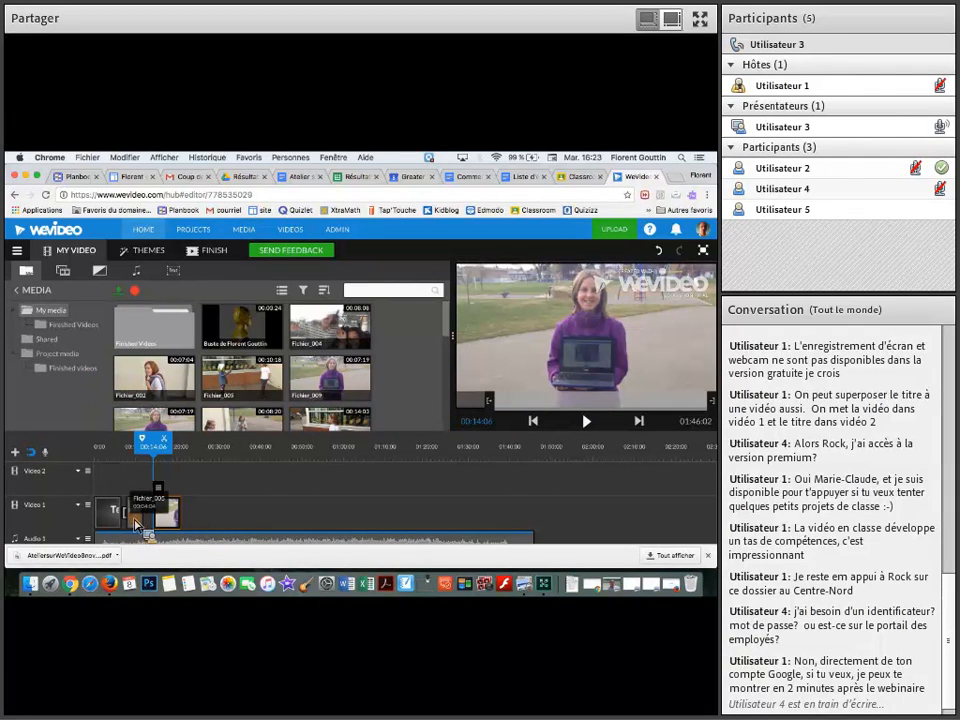
left_click_drag(140, 522, 178, 516)
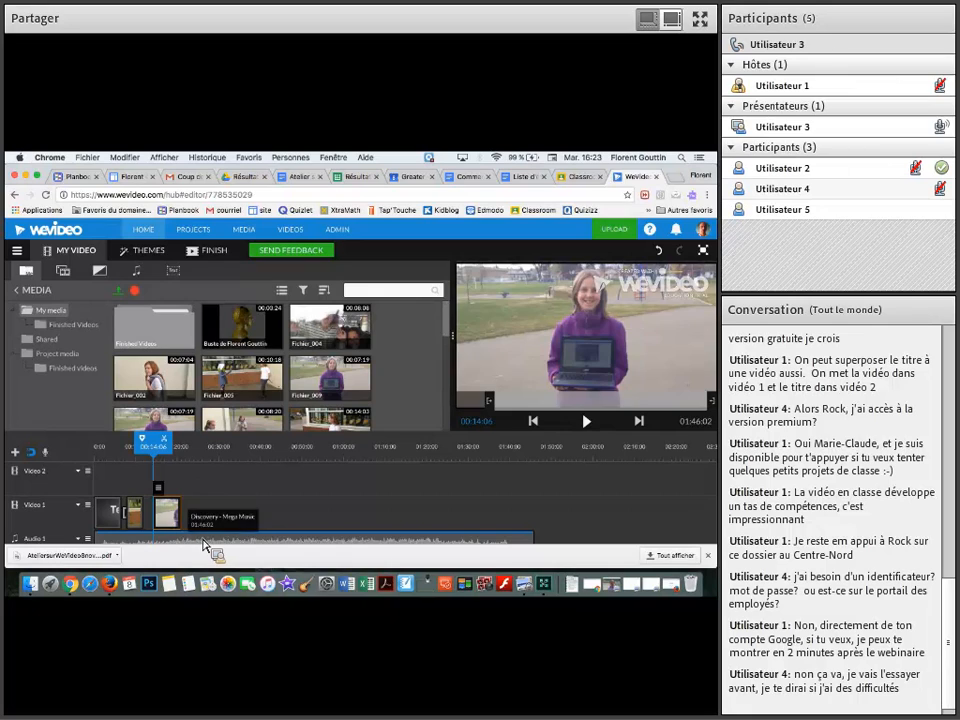
Close the browser's download bar and shorten Discovery - Mega Music on Audio 1 to end at about 00:20:00
left_click(203, 541)
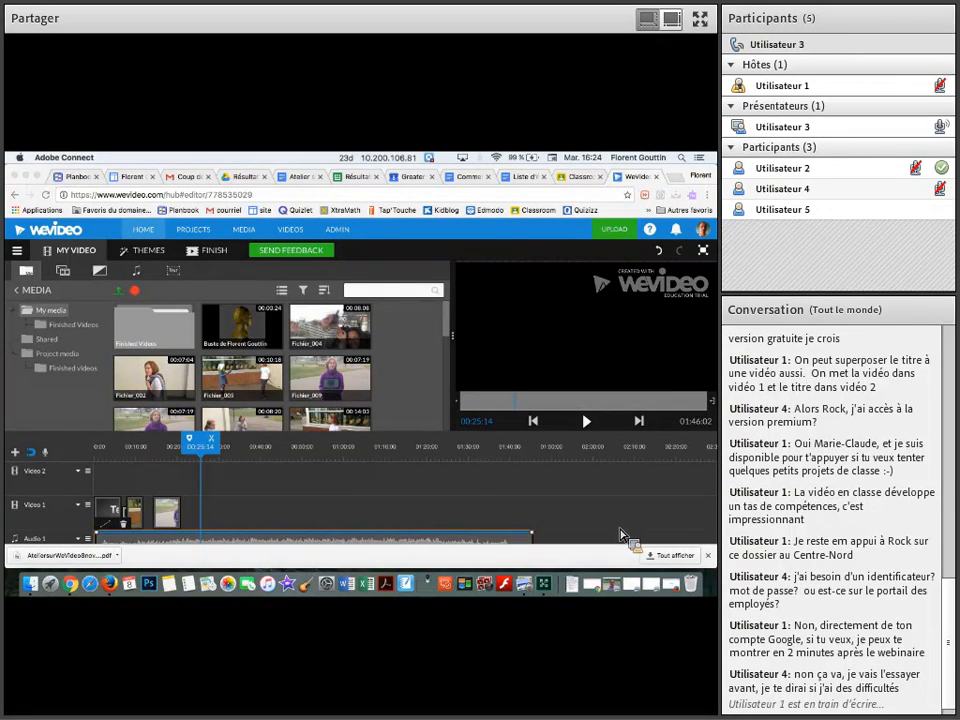
left_click(708, 557)
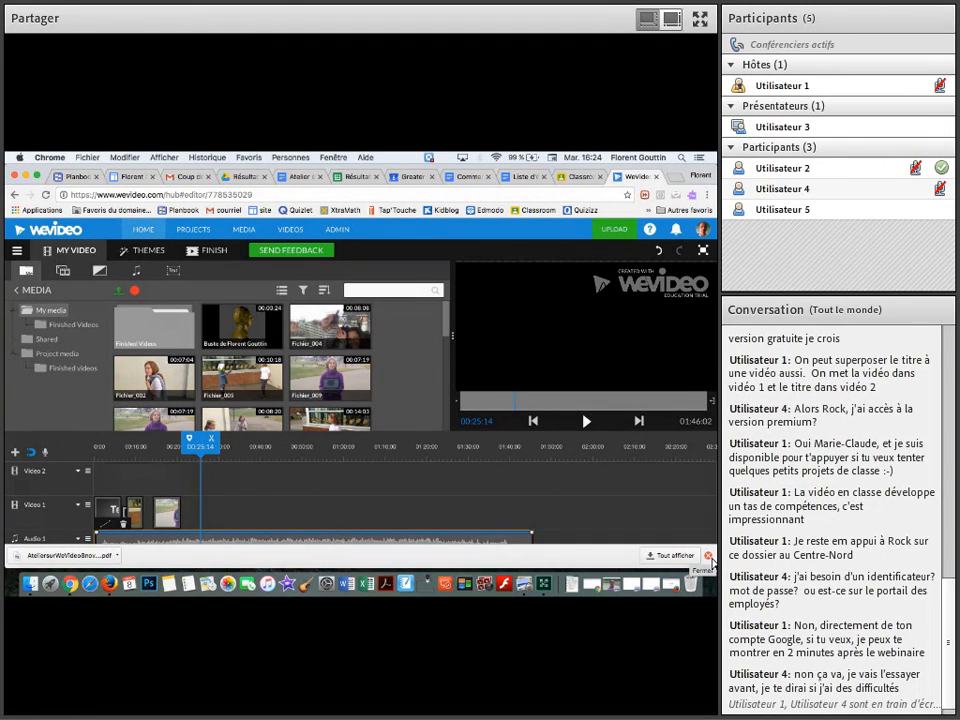
left_click(708, 557)
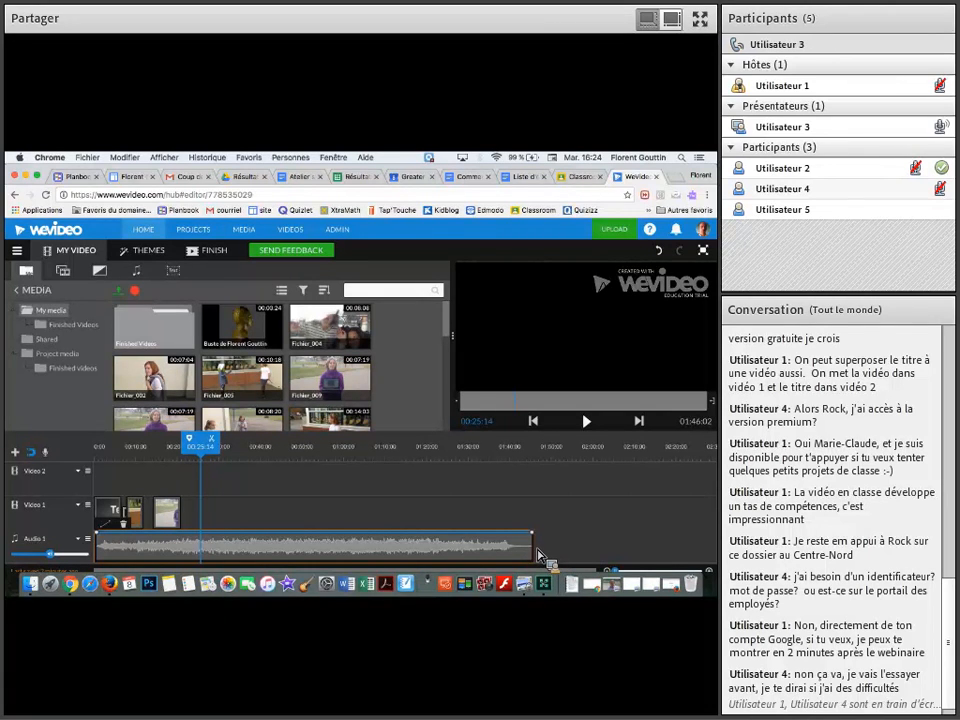
left_click_drag(537, 551, 358, 555)
left_click_drag(338, 555, 181, 547)
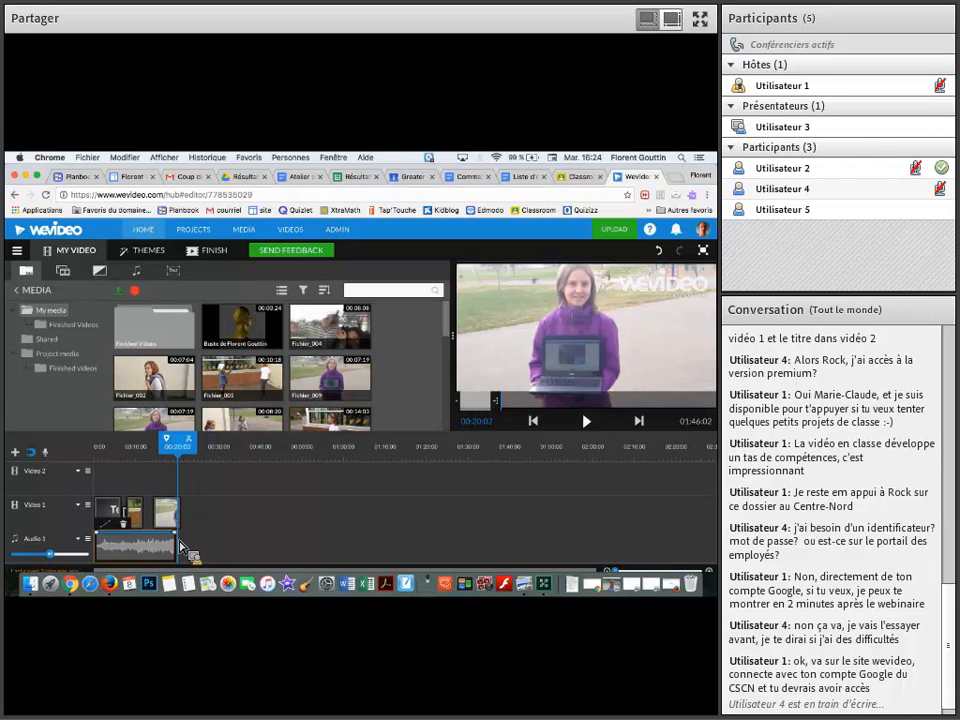
Preview Pop - Mega Music from the free music library and add it to Audio 1 directly behind the first track
left_click(138, 272)
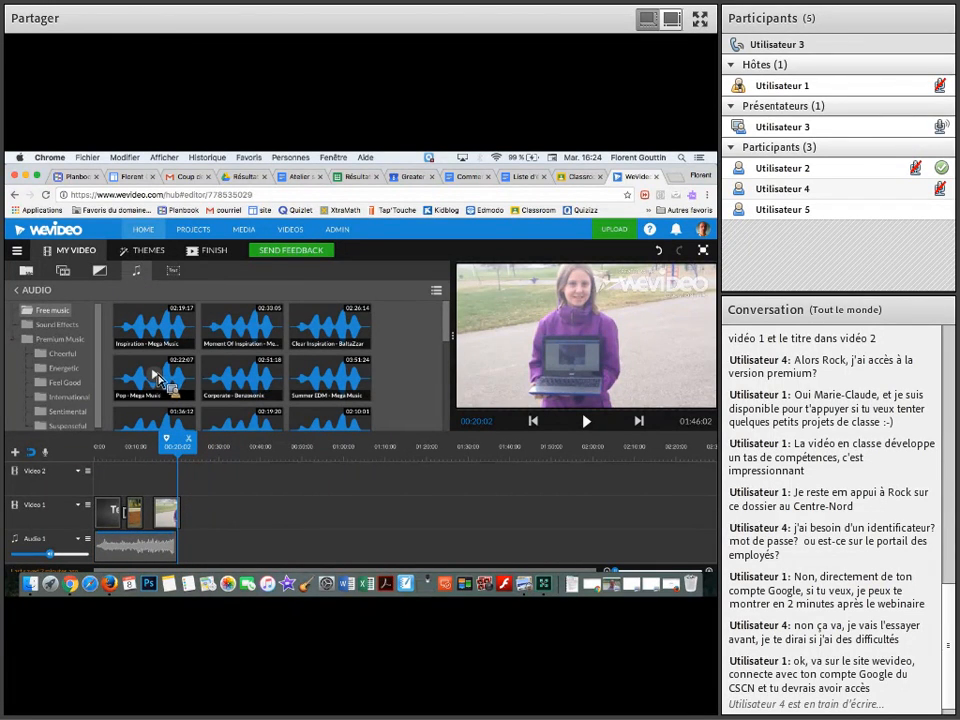
left_click(155, 377)
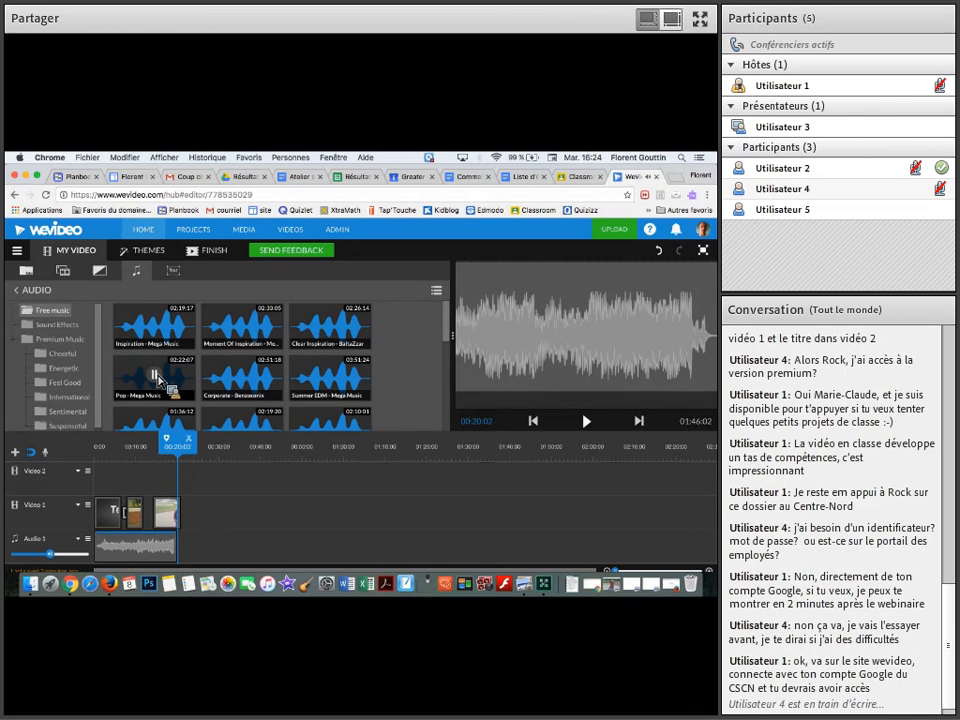
left_click(158, 379)
left_click_drag(178, 383, 203, 541)
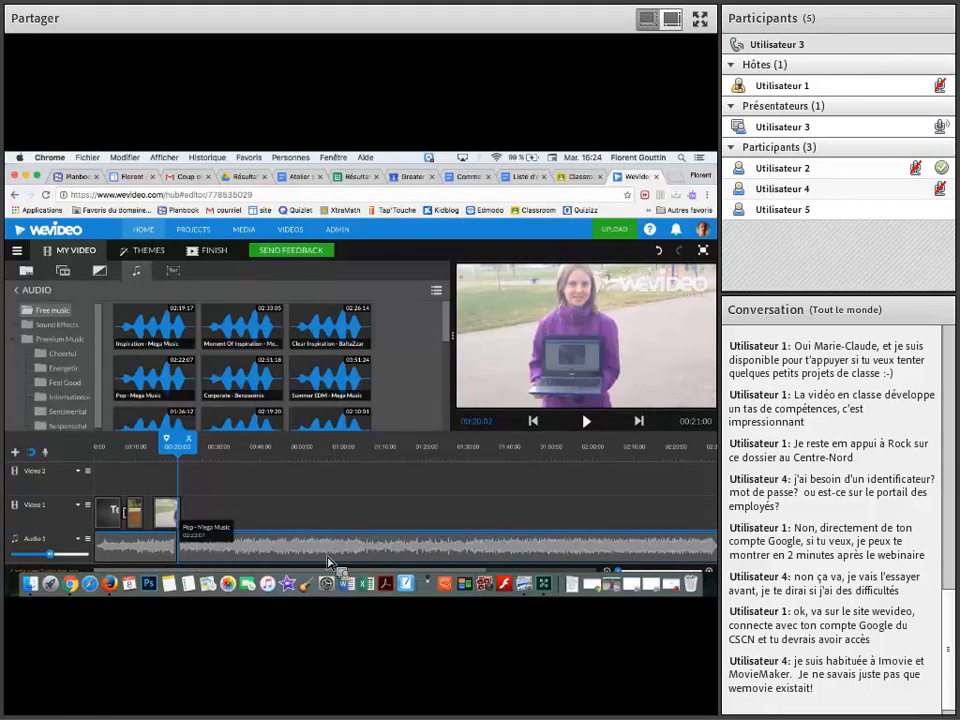
Shorten the Pop - Mega Music track from its end so it stops at about 00:50:00
scroll(412, 559, "right", 3)
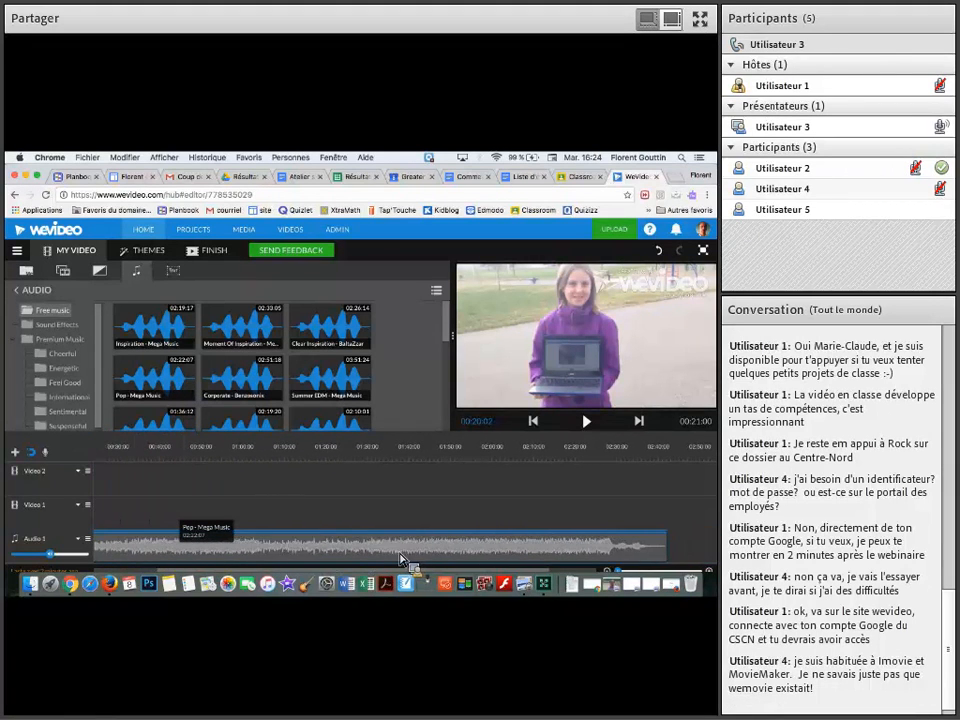
scroll(545, 563, "right", 2)
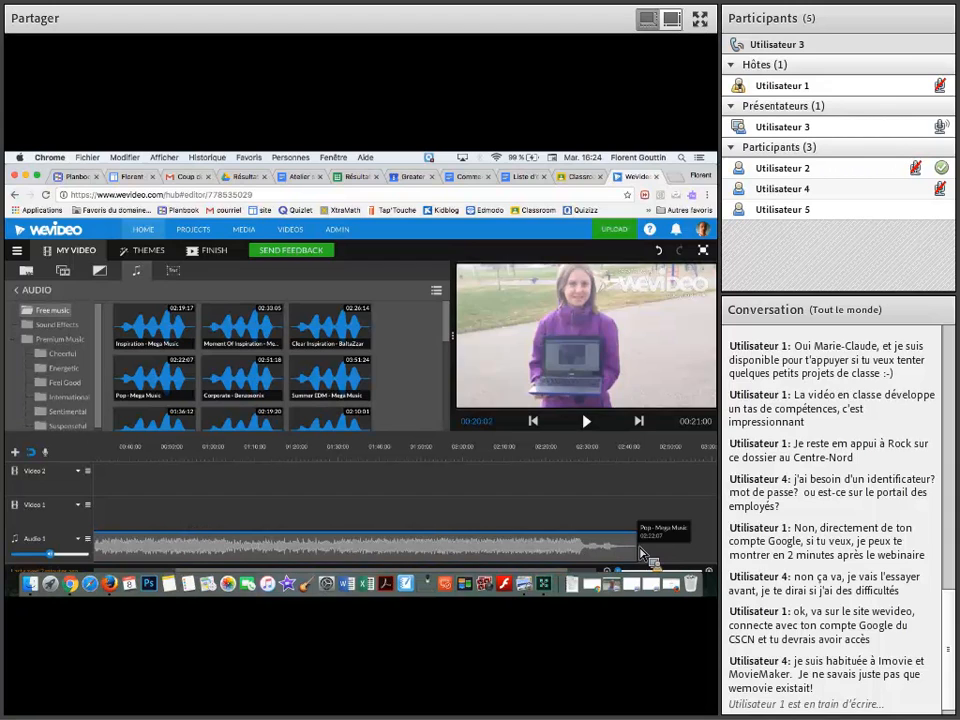
left_click(642, 555)
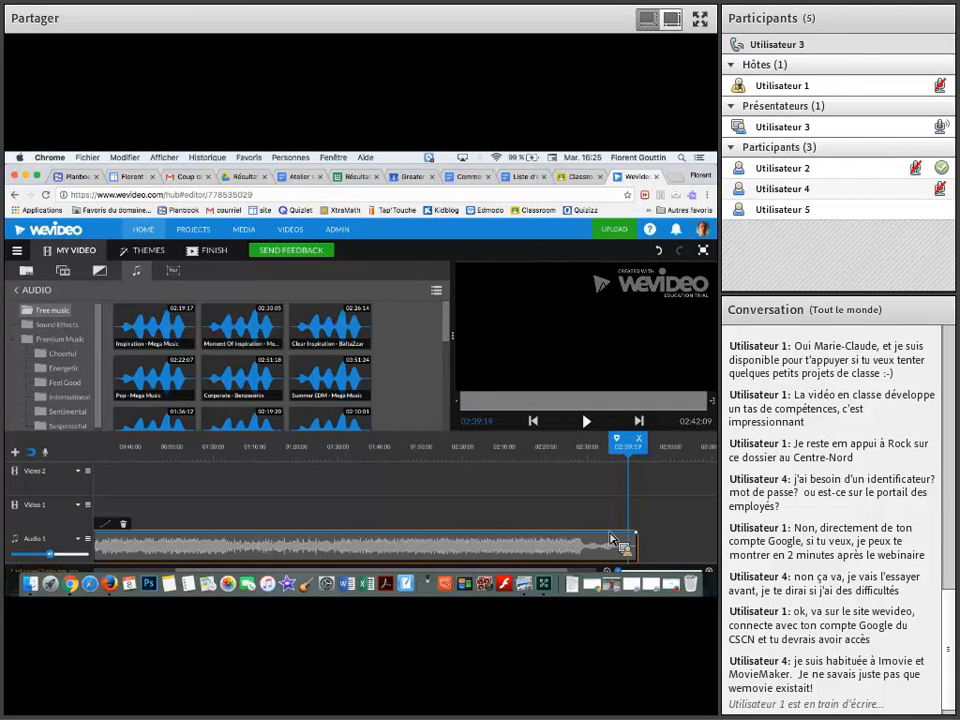
left_click_drag(642, 553, 204, 556)
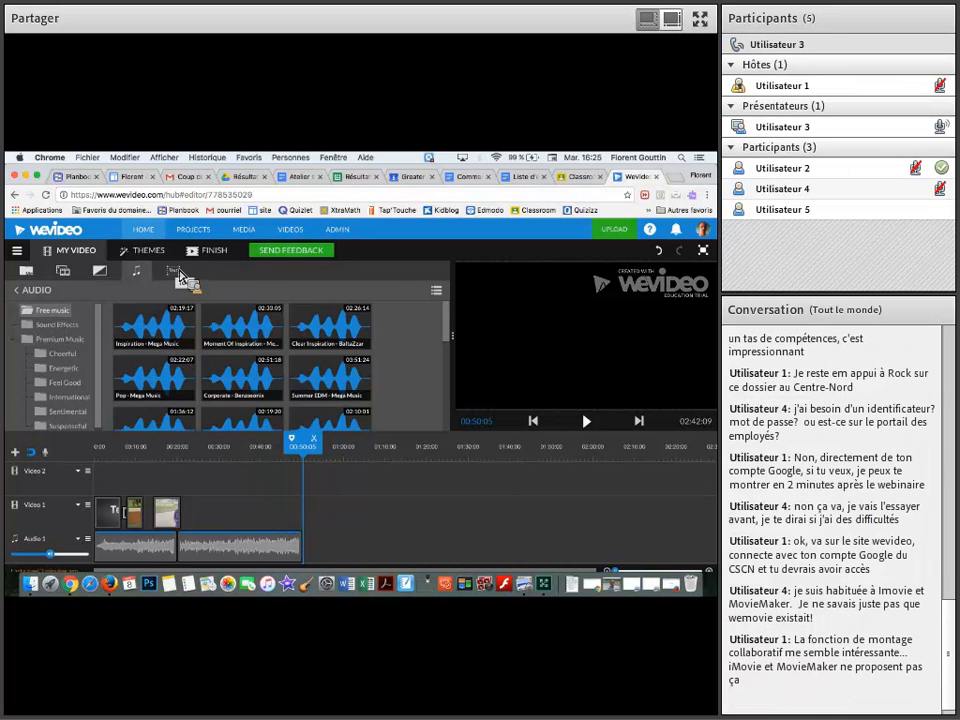
Add the End Credits text graphic to Video 1 so that it ends together with the Pop - Mega Music track
left_click(177, 272)
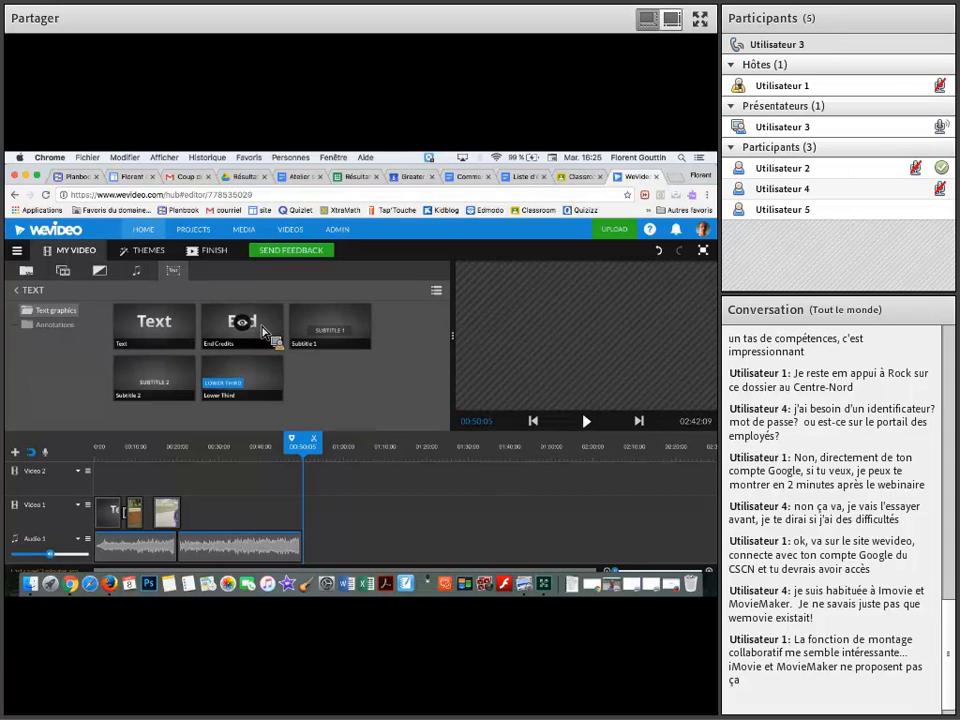
left_click(260, 333)
left_click_drag(265, 335, 290, 512)
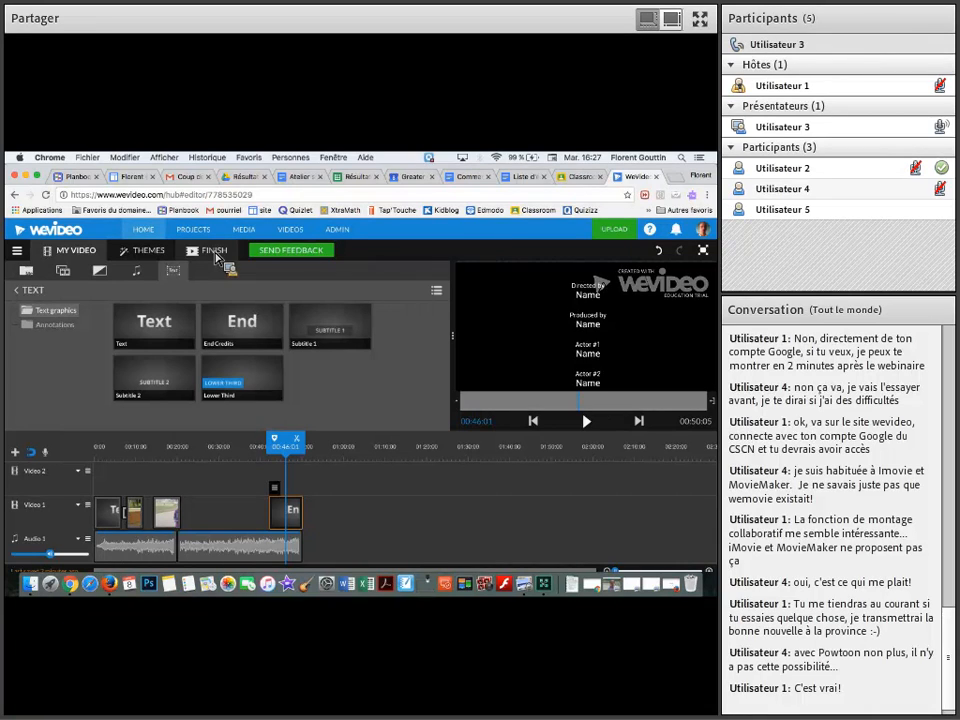
Start finishing the video, title it "atelier 8 nov" and choose the 720p HD quality
left_click(214, 252)
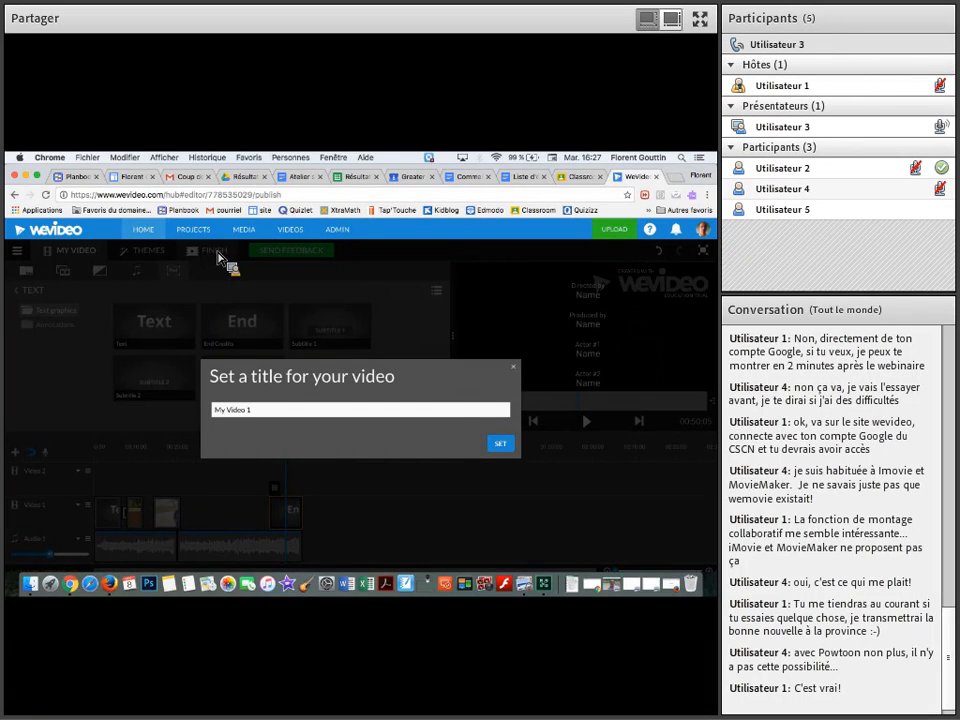
left_click(268, 412)
triple_click(274, 414)
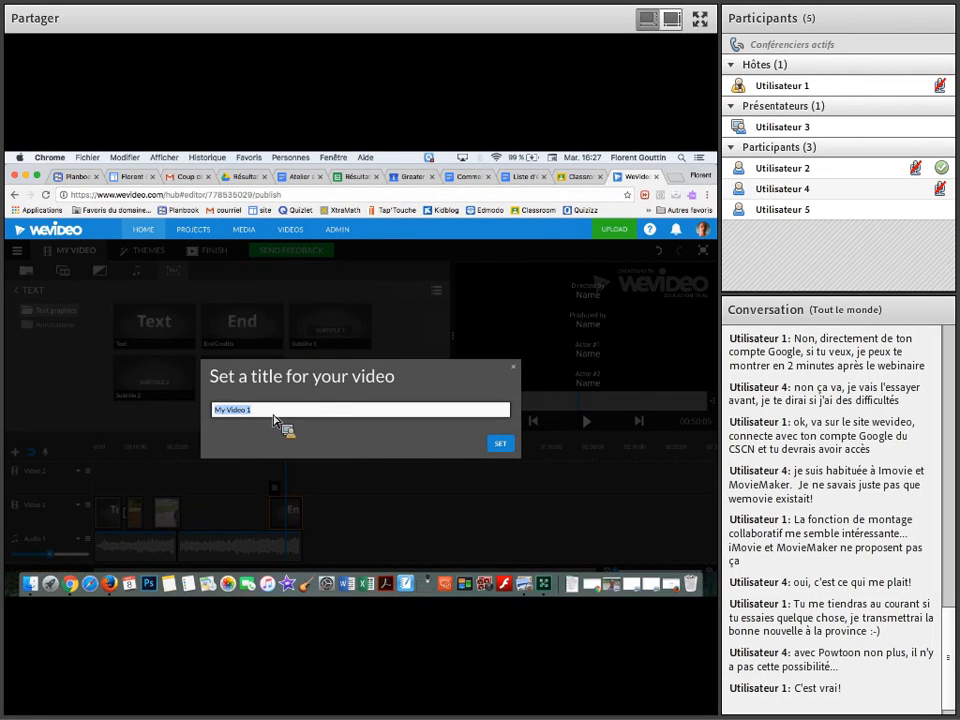
type("Atelier 8 n")
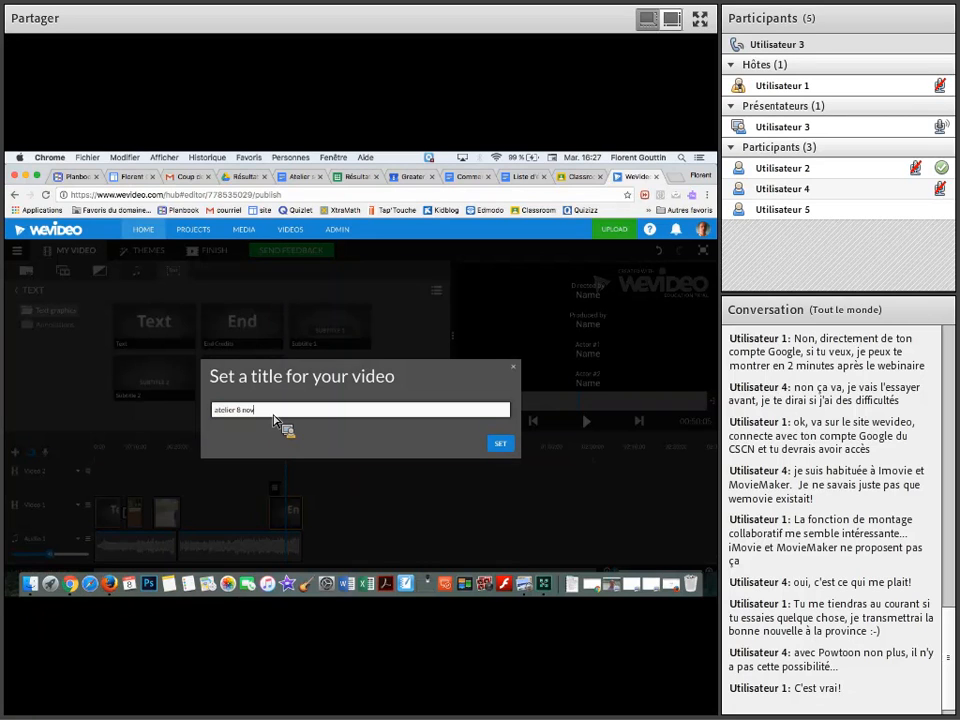
left_click(499, 444)
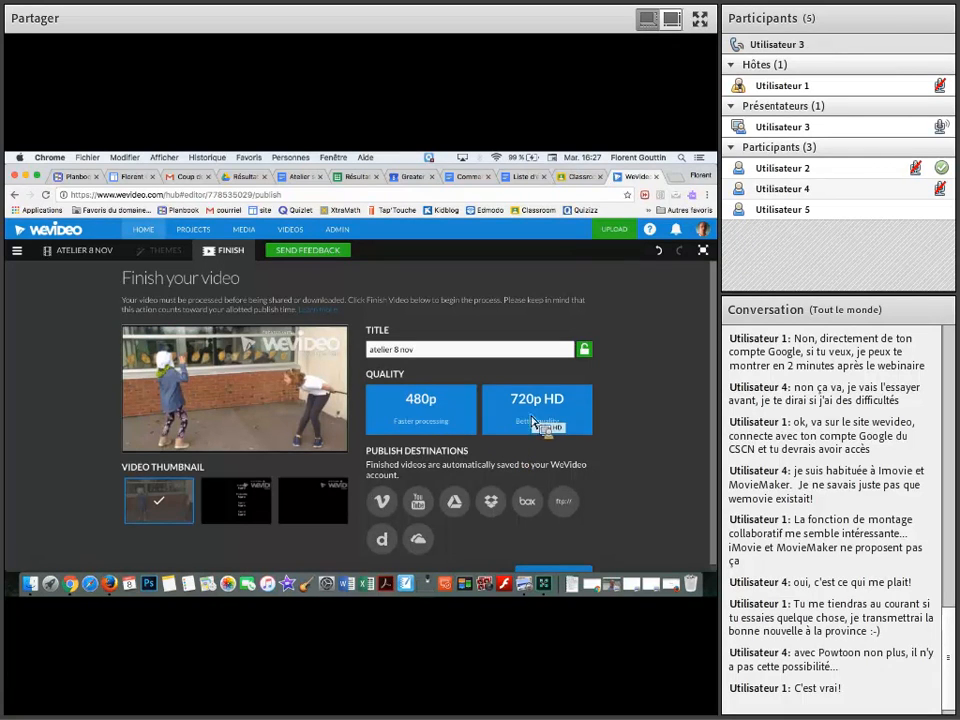
left_click(537, 421)
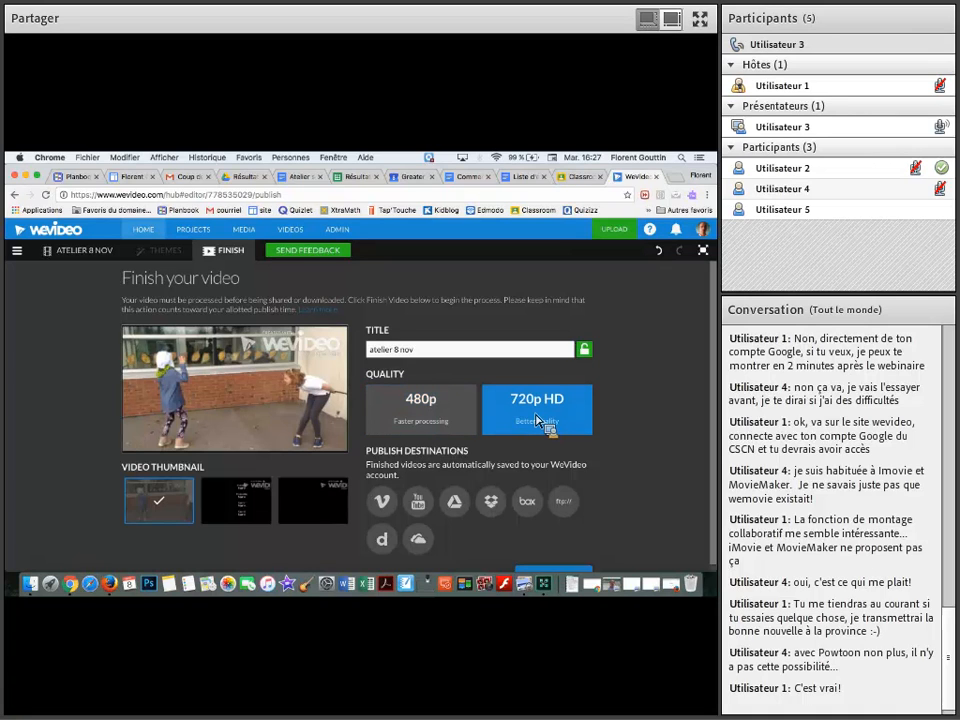